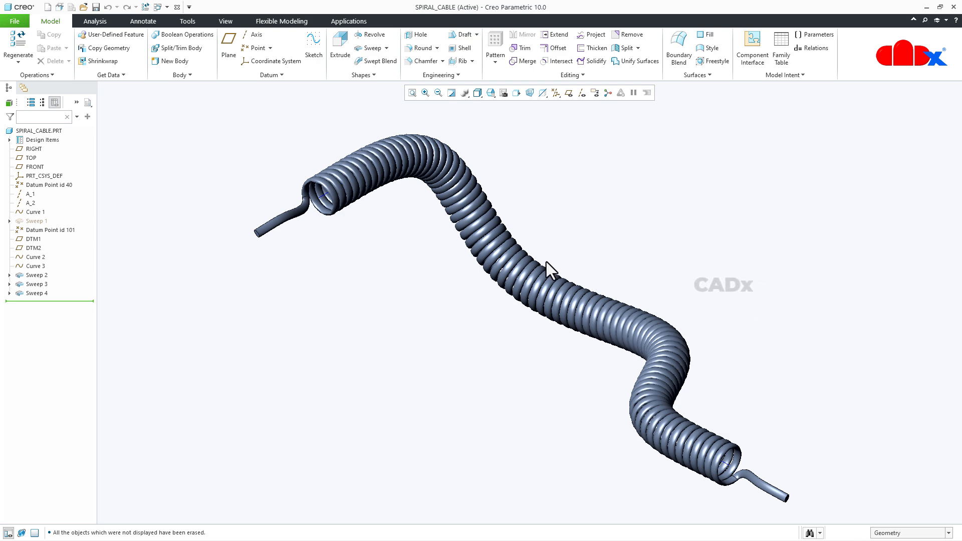
Examine the finished spiral cable model: its centre curve, the coiled sweep and the two straight lead ends
{"action": "middle_click_drag", "start_coordinate": [546, 261], "coordinate": [533, 300]}
{"action": "key", "text": "ctrl+d"}
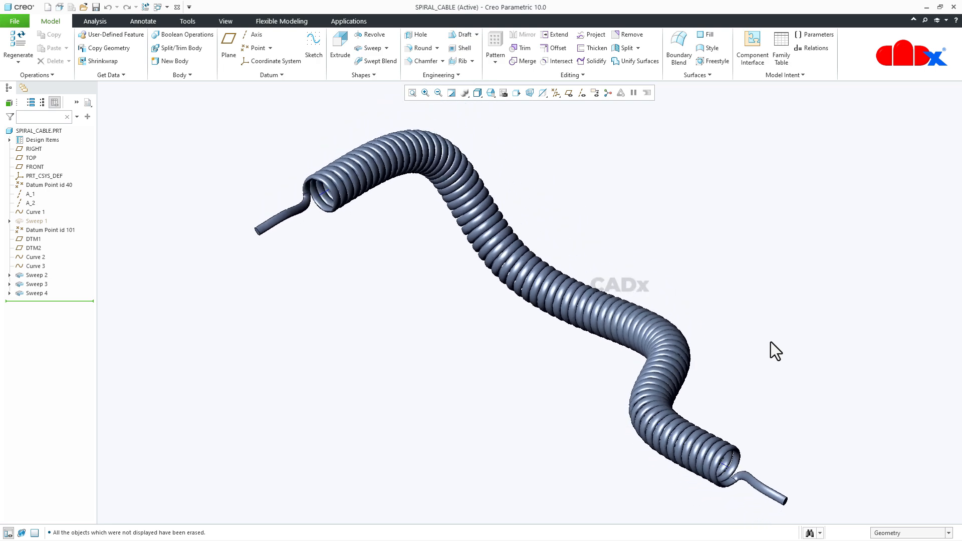
{"action": "left_click", "coordinate": [321, 197]}
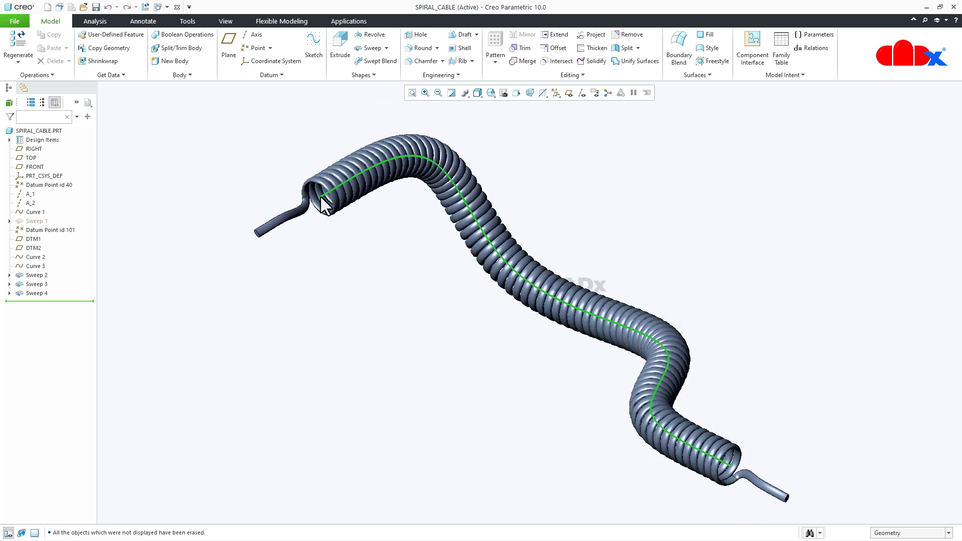
{"action": "left_click", "coordinate": [44, 277]}
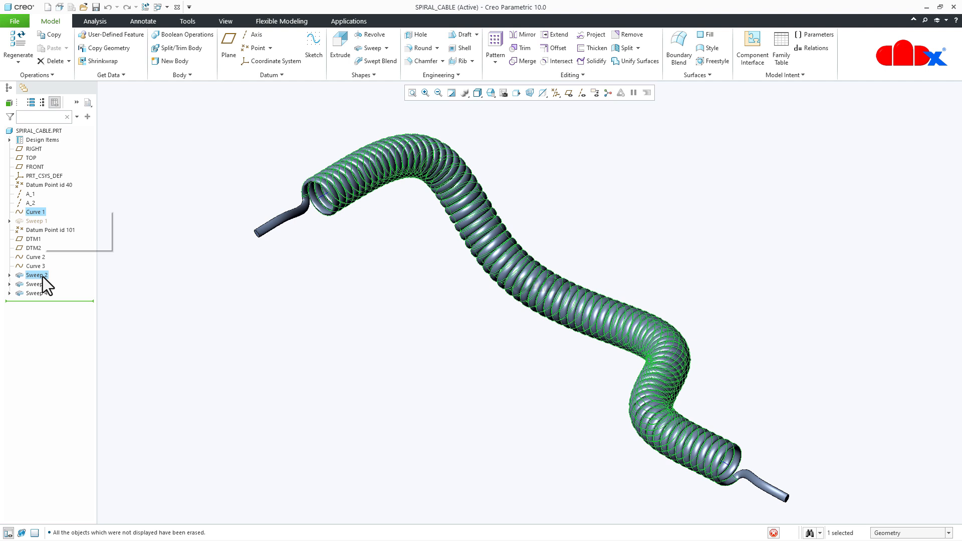
{"action": "left_click", "coordinate": [768, 354]}
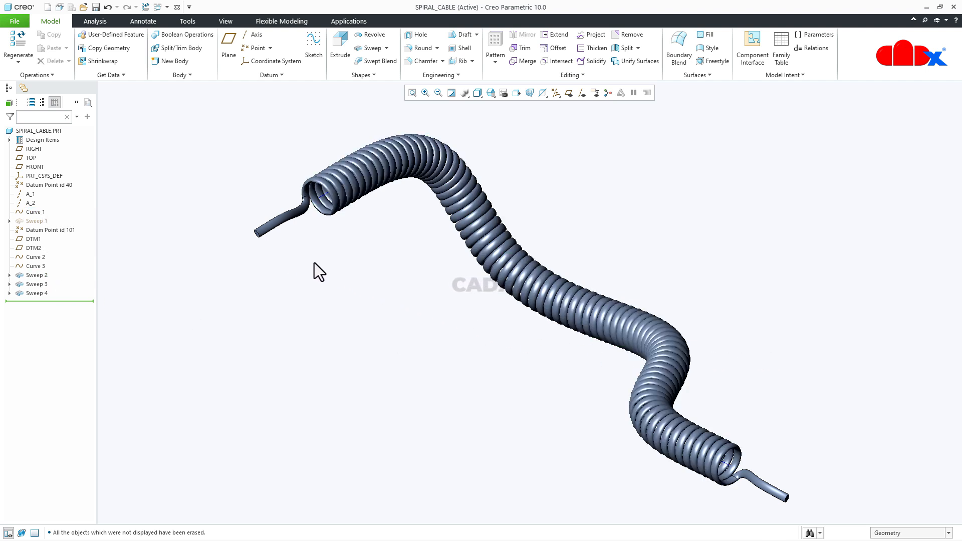
{"action": "left_click", "coordinate": [257, 236]}
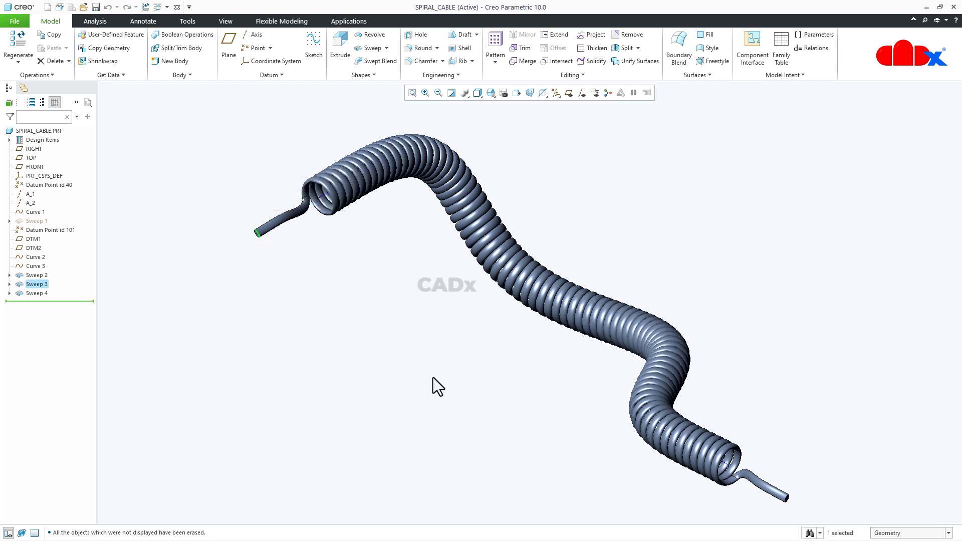
{"action": "left_click", "coordinate": [787, 497]}
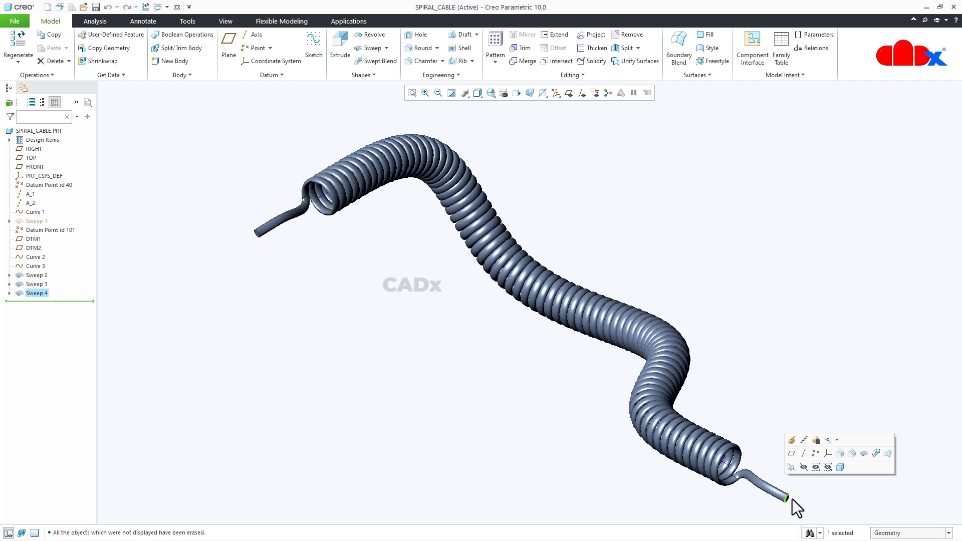
{"action": "left_click", "coordinate": [819, 496]}
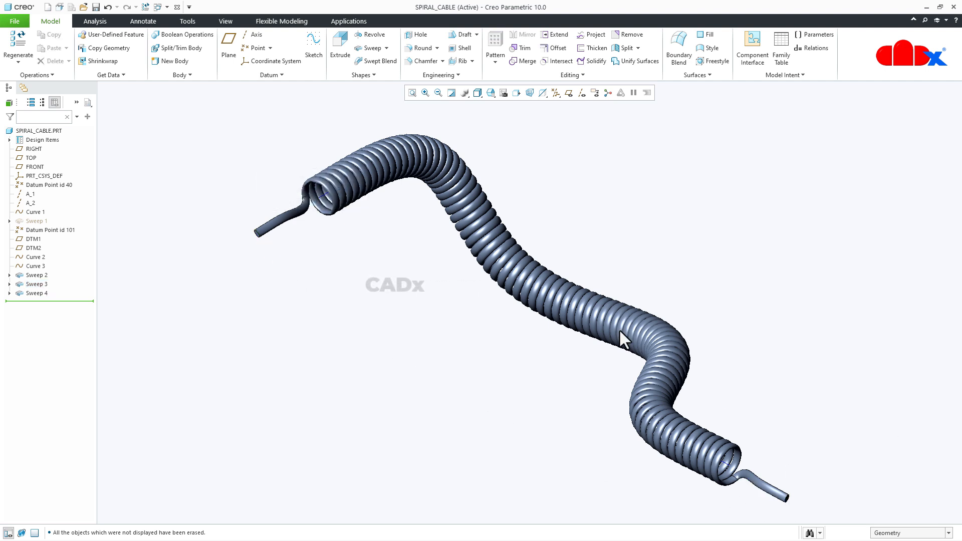
Display the datum points and inspect the cable's two outer end points and the centre curve through the coil
{"action": "left_click", "coordinate": [555, 94]}
{"action": "left_click", "coordinate": [555, 127]}
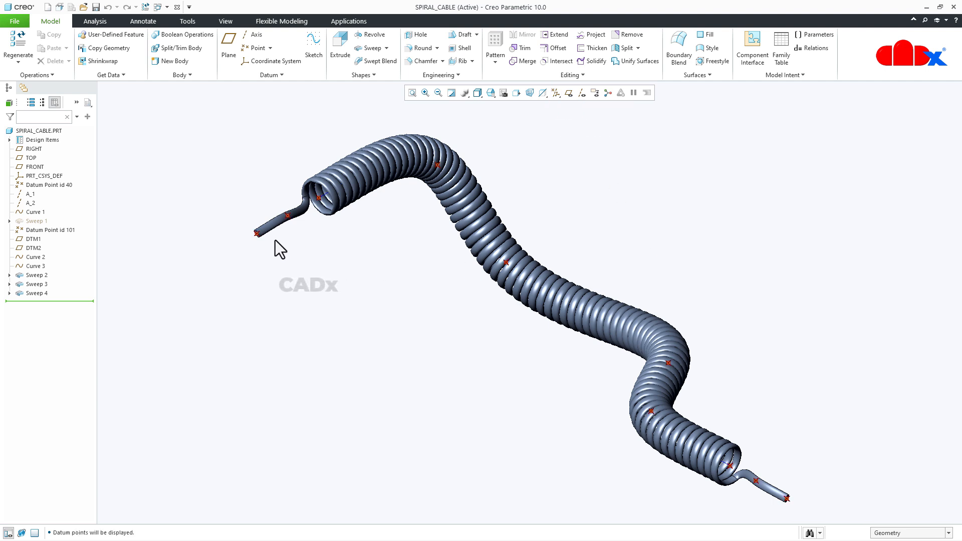
{"action": "left_click", "coordinate": [257, 234]}
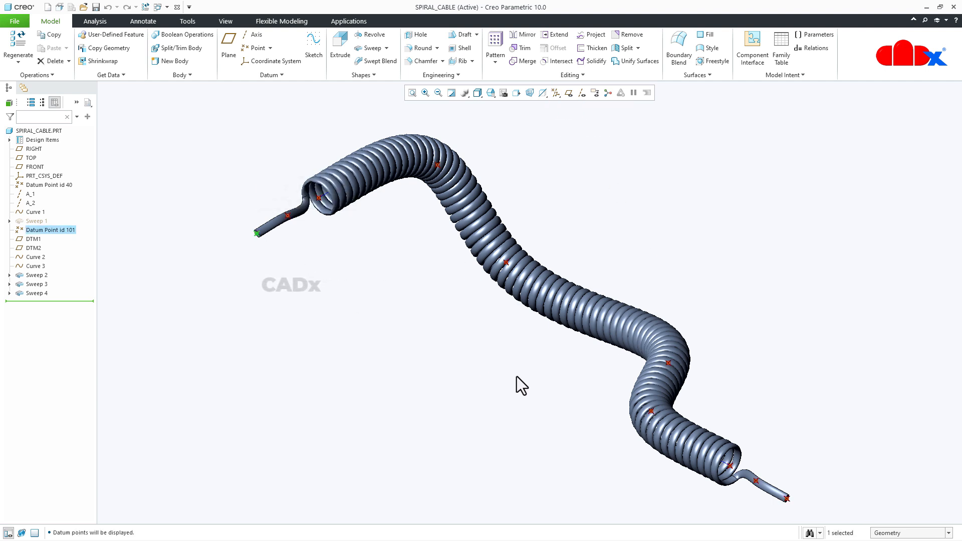
{"action": "left_click", "coordinate": [785, 499]}
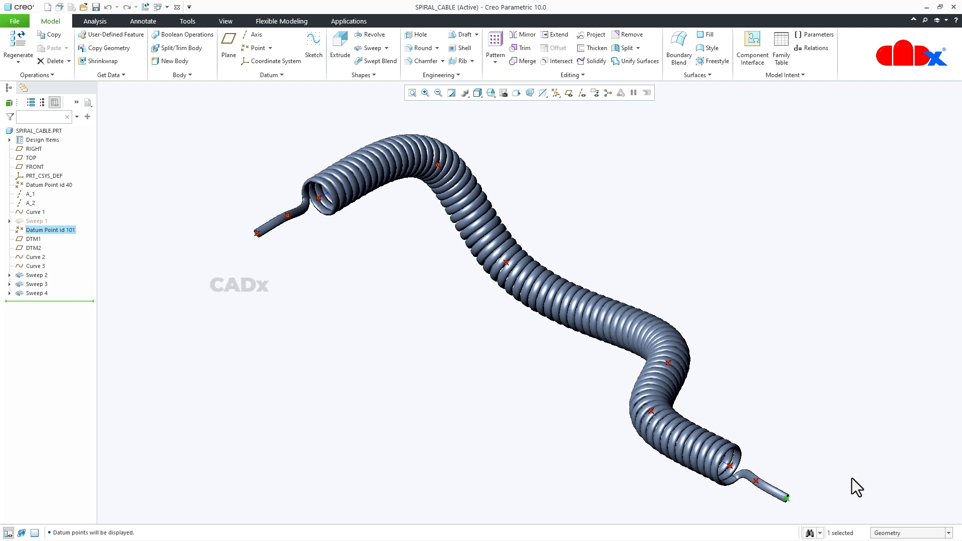
{"action": "left_click", "coordinate": [851, 478]}
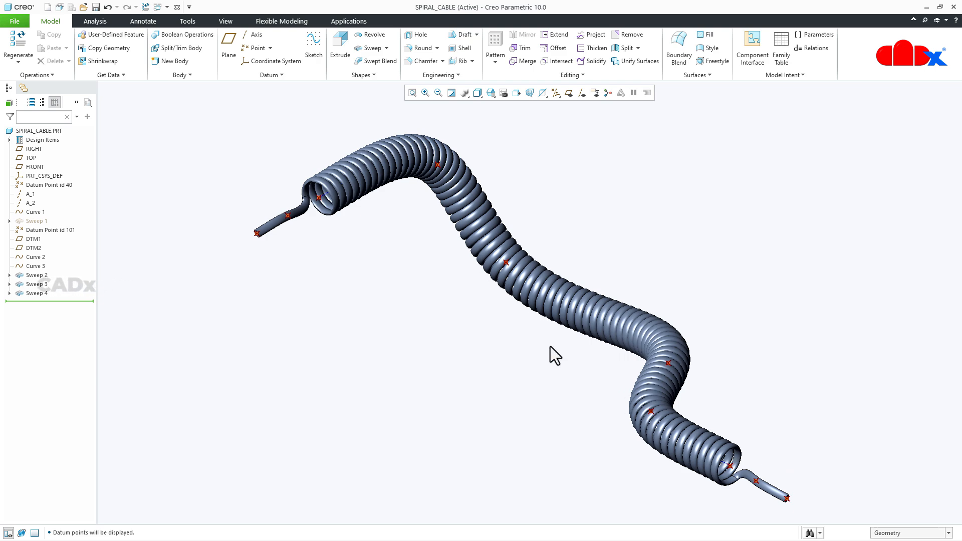
{"action": "left_click", "coordinate": [321, 196]}
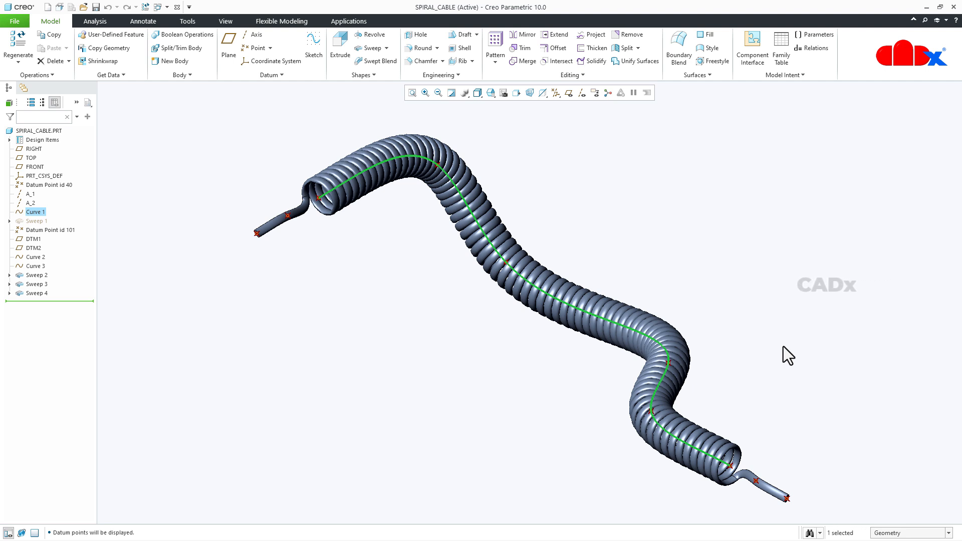
Create a new solid part named prt0001 from the solid_part_mmks_abs template instead of the default one
{"action": "left_click", "coordinate": [50, 8]}
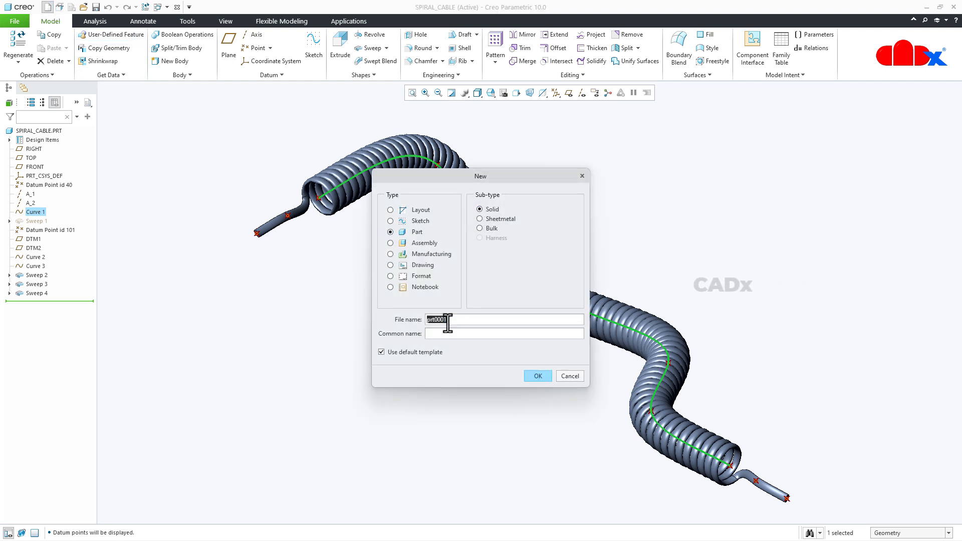
{"action": "left_click", "coordinate": [422, 355]}
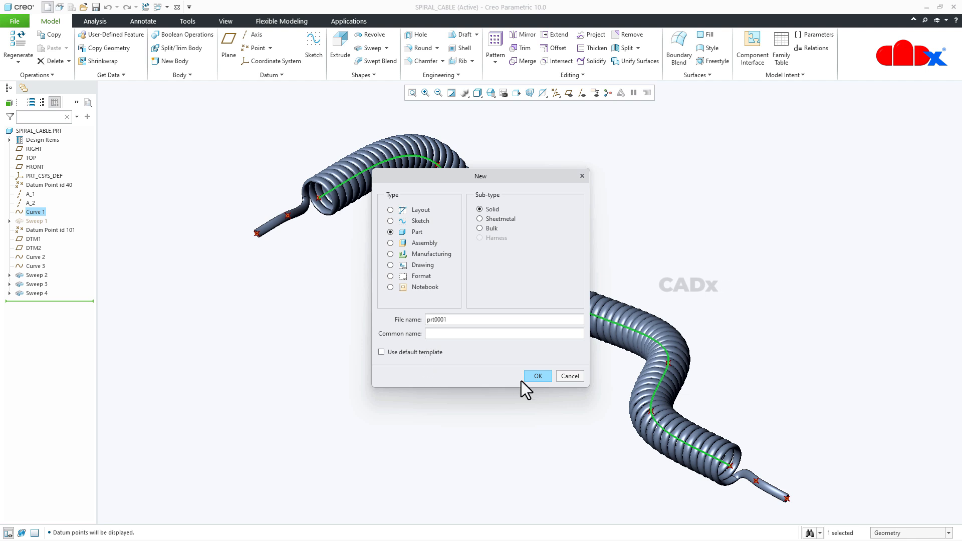
{"action": "left_click", "coordinate": [536, 376]}
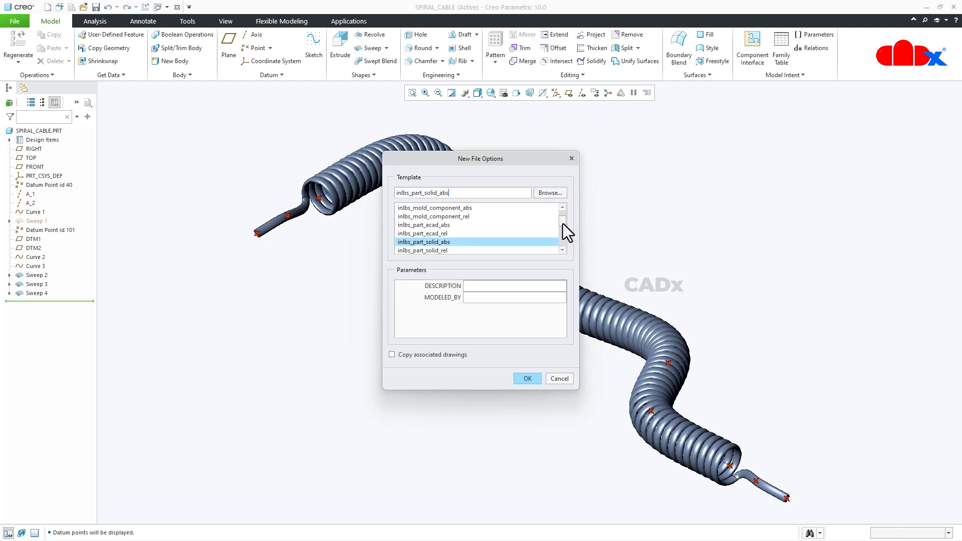
{"action": "left_click_drag", "start_coordinate": [563, 223], "coordinate": [561, 244]}
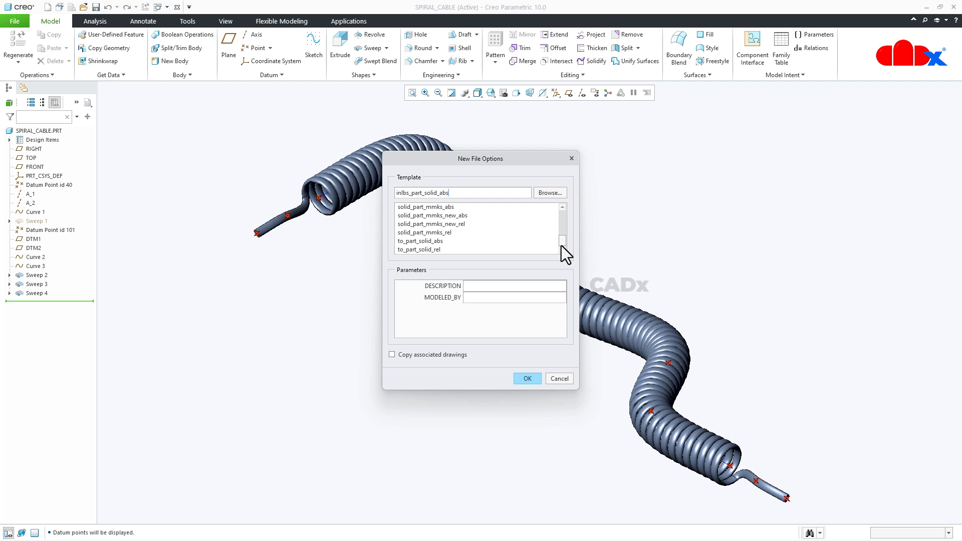
{"action": "left_click", "coordinate": [425, 207]}
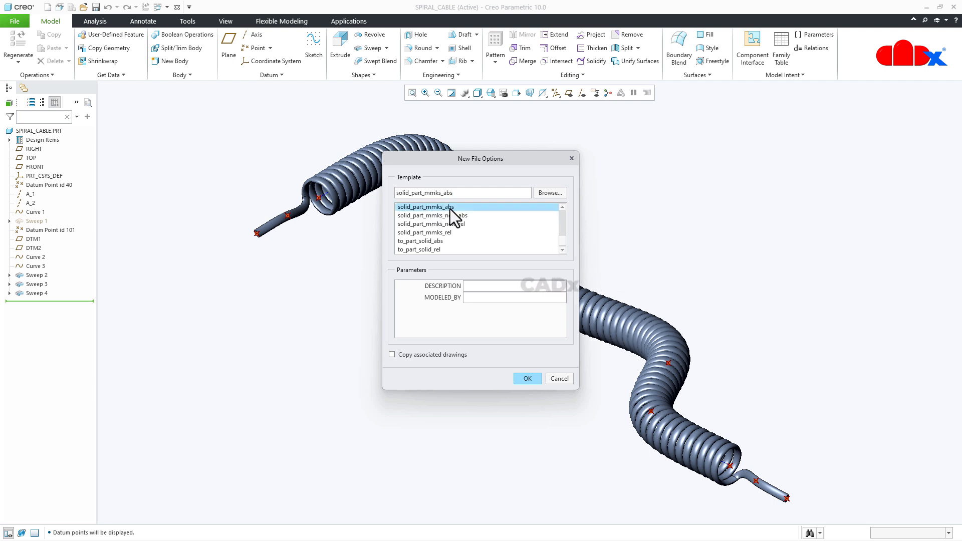
{"action": "left_click", "coordinate": [526, 378]}
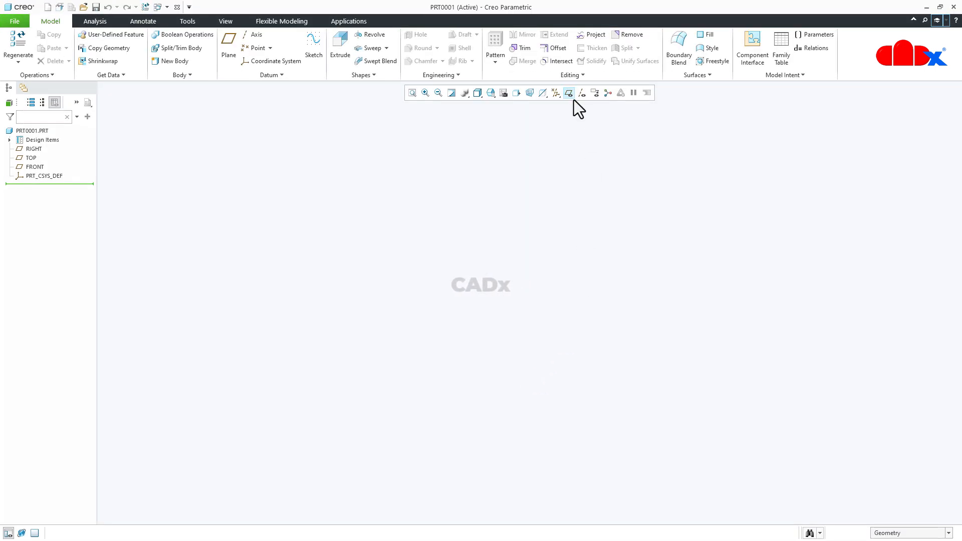
Show the datum planes and place a datum point on RIGHT, referenced about 41 mm from FRONT and 252 mm from TOP
{"action": "left_click", "coordinate": [572, 97]}
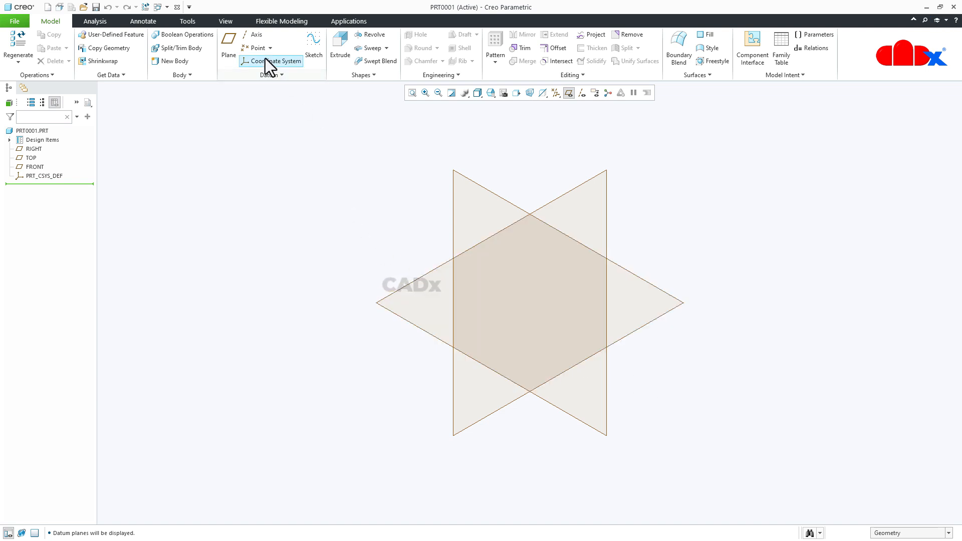
{"action": "left_click", "coordinate": [257, 49]}
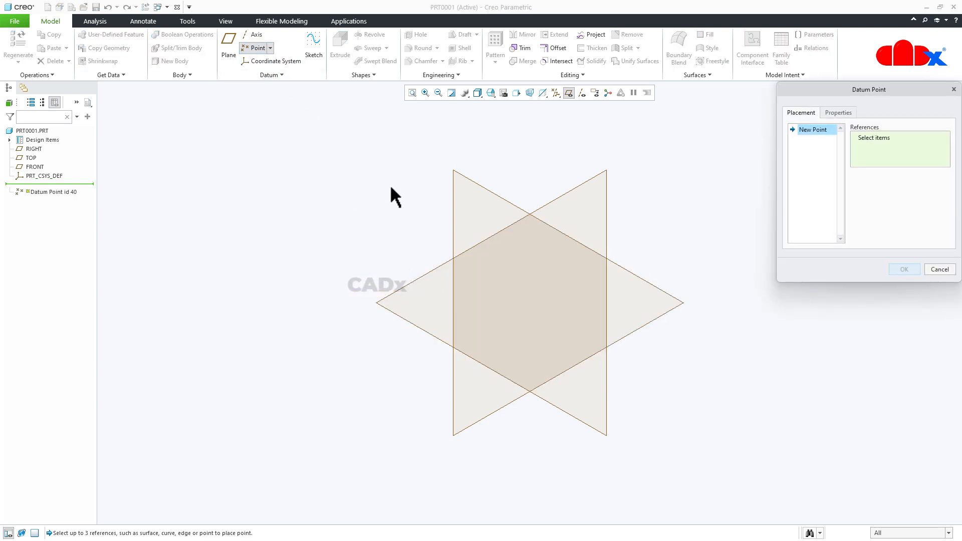
{"action": "left_click", "coordinate": [480, 245]}
{"action": "middle_click_drag", "start_coordinate": [507, 276], "coordinate": [451, 248]}
{"action": "left_click_drag", "start_coordinate": [409, 227], "coordinate": [496, 201]}
{"action": "middle_click_drag", "start_coordinate": [509, 230], "coordinate": [531, 236]}
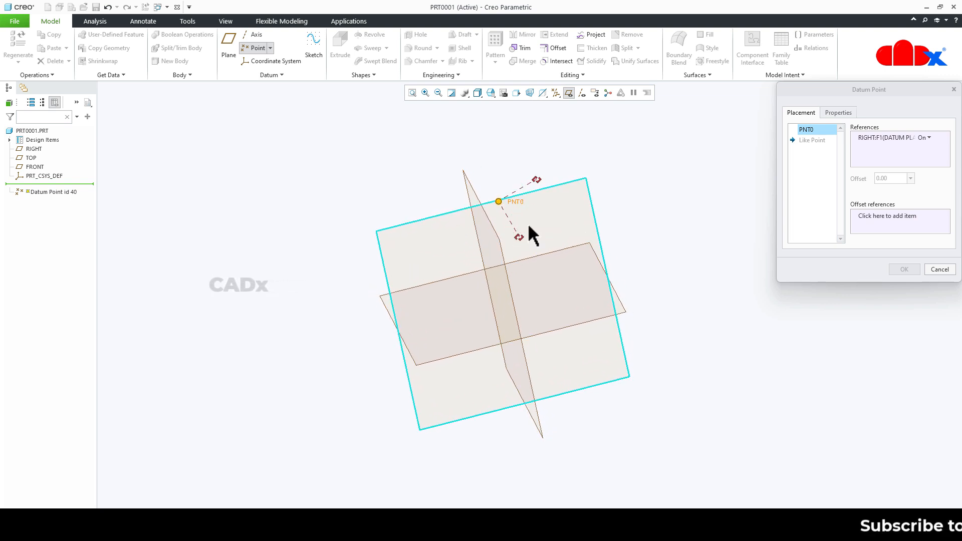
{"action": "left_click_drag", "start_coordinate": [537, 181], "coordinate": [477, 194]}
{"action": "left_click_drag", "start_coordinate": [539, 212], "coordinate": [557, 332]}
{"action": "scroll", "coordinate": [524, 230], "scroll_direction": "down", "scroll_amount": 3}
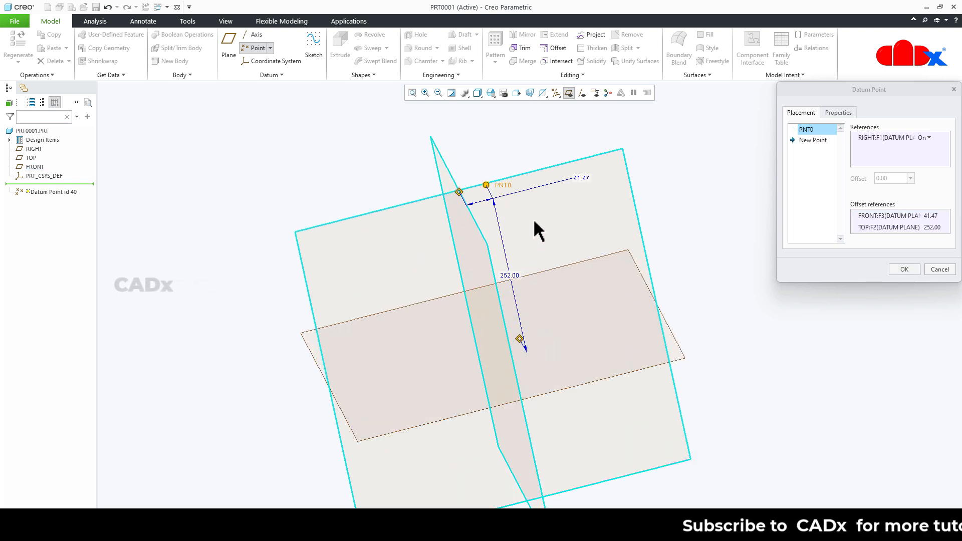
Set the first point's offsets to 0 mm from FRONT and 200 mm from TOP
{"action": "double_click", "coordinate": [581, 178]}
{"action": "type", "text": "0"}
{"action": "key", "text": "Return"}
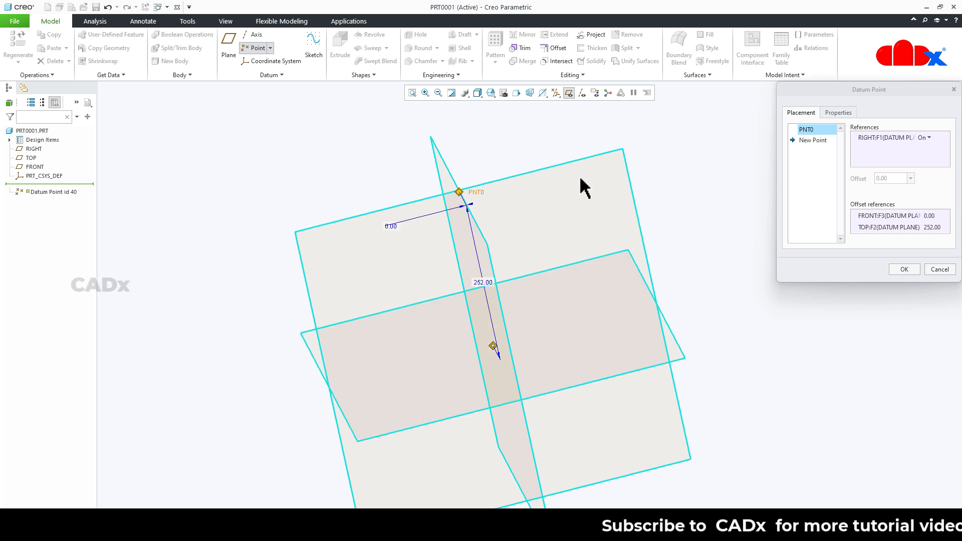
{"action": "double_click", "coordinate": [483, 284]}
{"action": "type", "text": "200"}
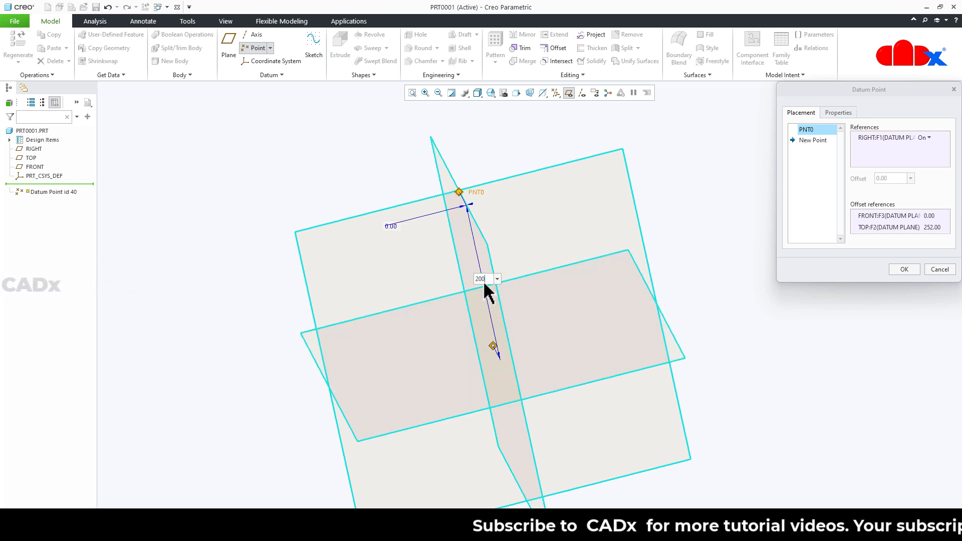
{"action": "key", "text": "Return"}
{"action": "middle_click_drag", "start_coordinate": [521, 320], "coordinate": [550, 314]}
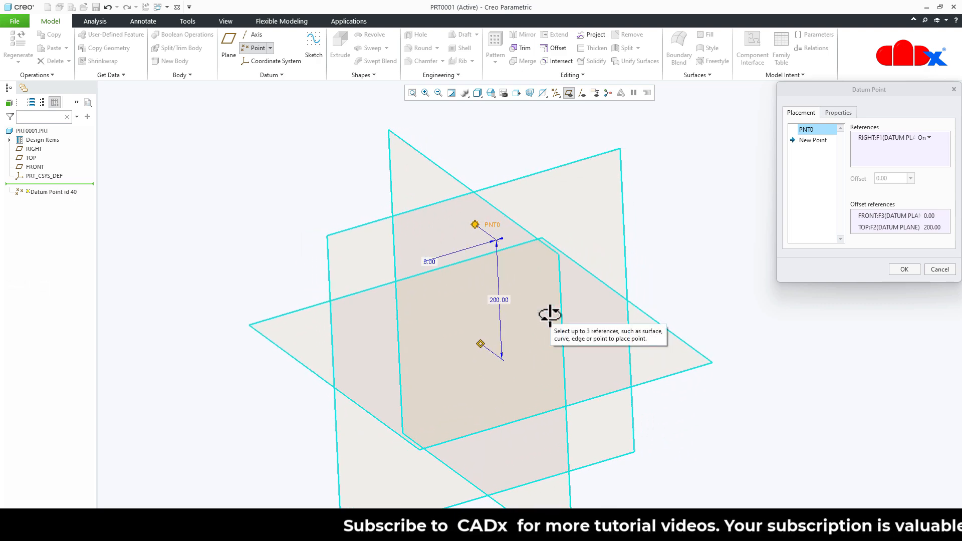
Add a second datum point on TOP, referenced about 605 mm from RIGHT and 116 mm from FRONT
{"action": "left_click", "coordinate": [814, 141]}
{"action": "middle_click_drag", "start_coordinate": [622, 329], "coordinate": [573, 386]}
{"action": "left_click", "coordinate": [666, 301]}
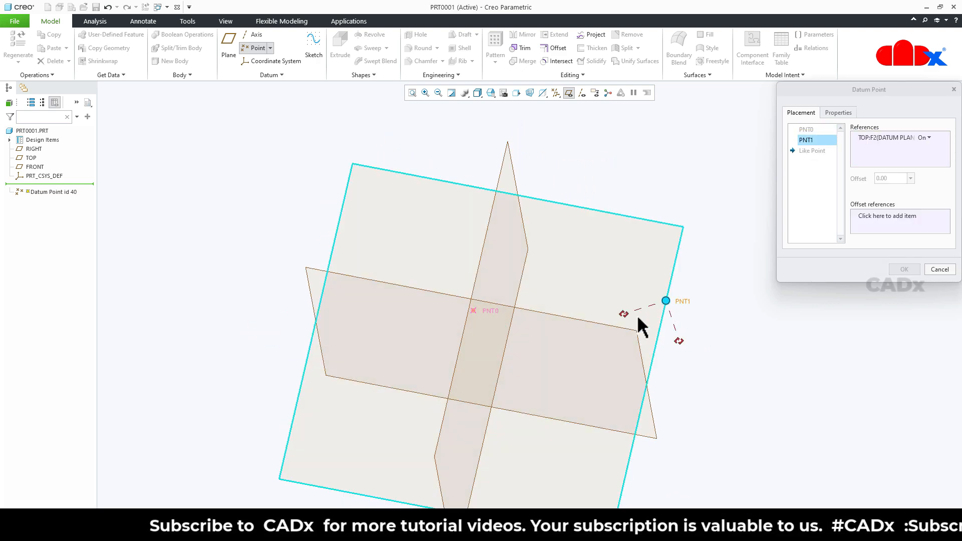
{"action": "scroll", "coordinate": [642, 328], "scroll_direction": "up", "scroll_amount": 3}
{"action": "left_click_drag", "start_coordinate": [653, 311], "coordinate": [564, 299]}
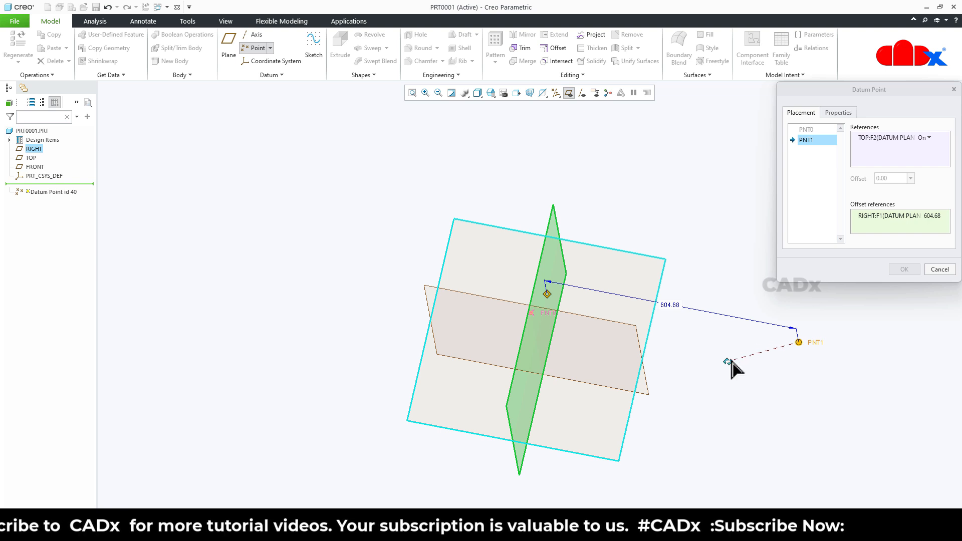
{"action": "left_click_drag", "start_coordinate": [733, 369], "coordinate": [651, 388]}
{"action": "scroll", "coordinate": [651, 421], "scroll_direction": "up", "scroll_amount": 2}
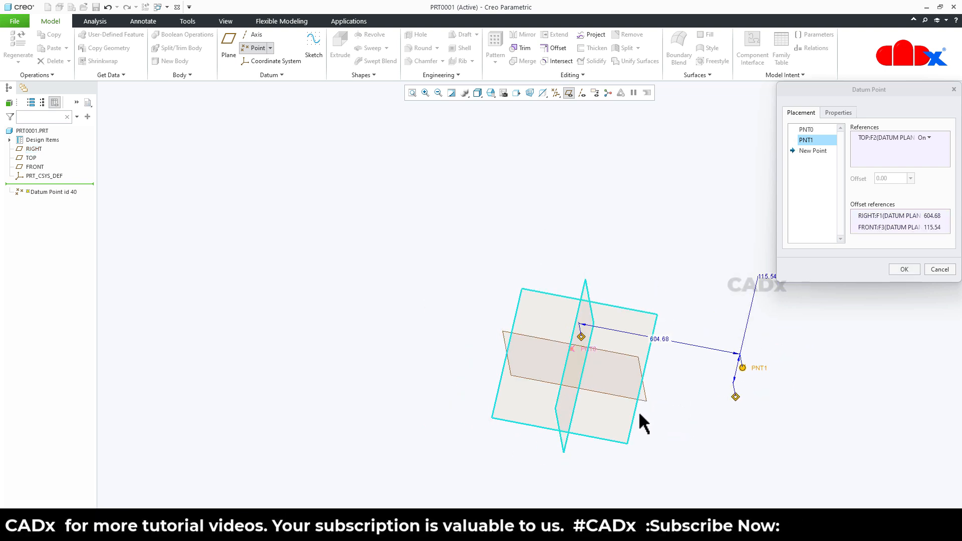
{"action": "middle_click_drag", "start_coordinate": [652, 417], "coordinate": [540, 384], "text": "shift"}
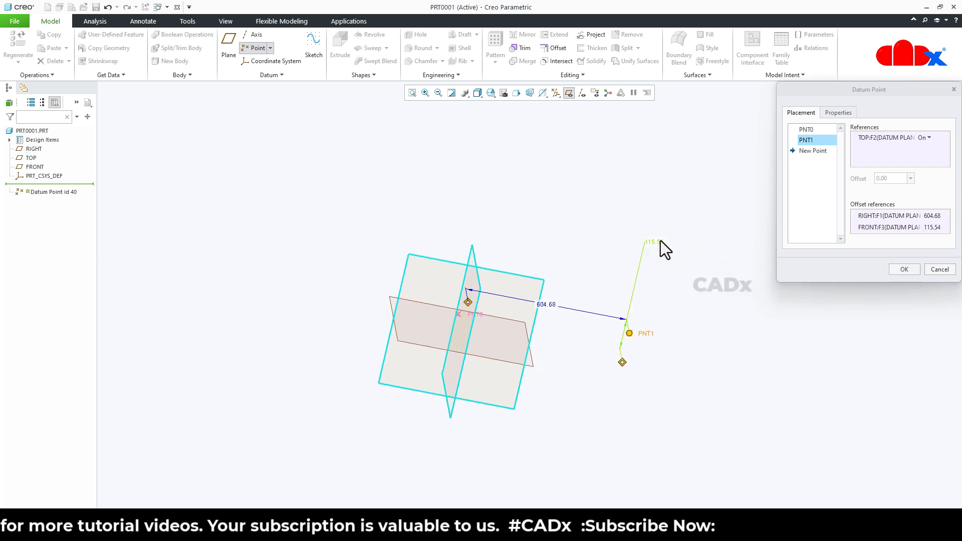
Set the second point's offsets to 150 mm from FRONT and 700 mm from RIGHT, and complete the datum point feature
{"action": "double_click", "coordinate": [660, 241]}
{"action": "type", "text": "150"}
{"action": "key", "text": "Return"}
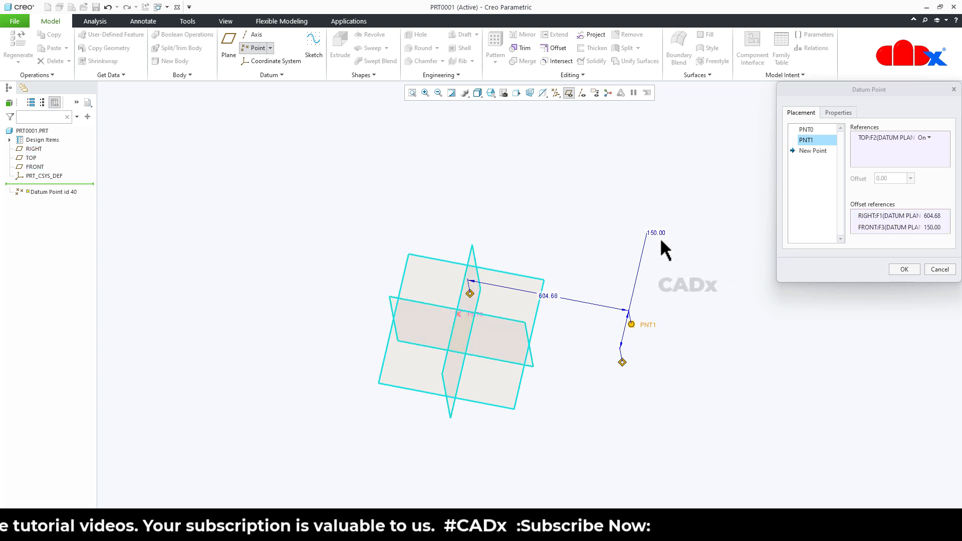
{"action": "middle_click_drag", "start_coordinate": [601, 294], "coordinate": [569, 345]}
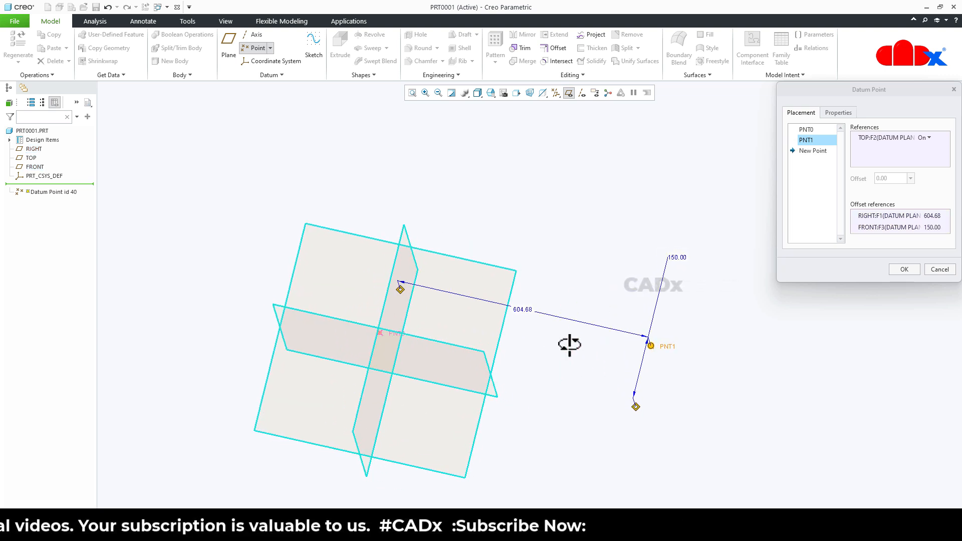
{"action": "double_click", "coordinate": [521, 309]}
{"action": "type", "text": "7"}
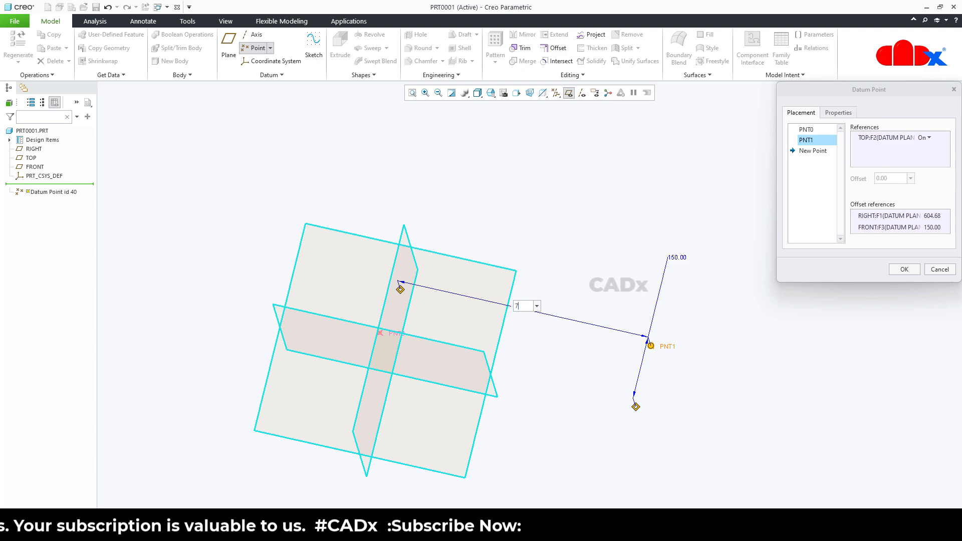
{"action": "type", "text": "00"}
{"action": "key", "text": "Return"}
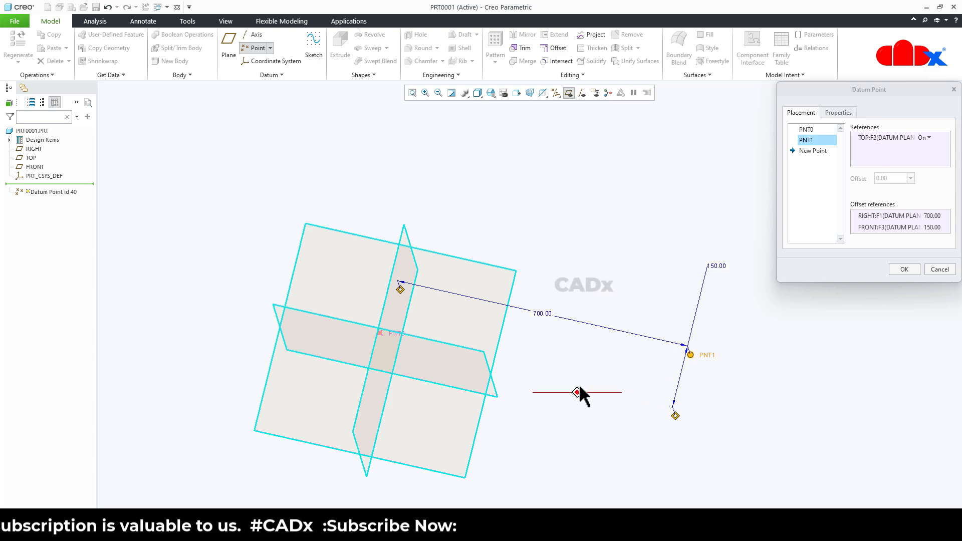
{"action": "middle_click_drag", "start_coordinate": [579, 392], "coordinate": [557, 366]}
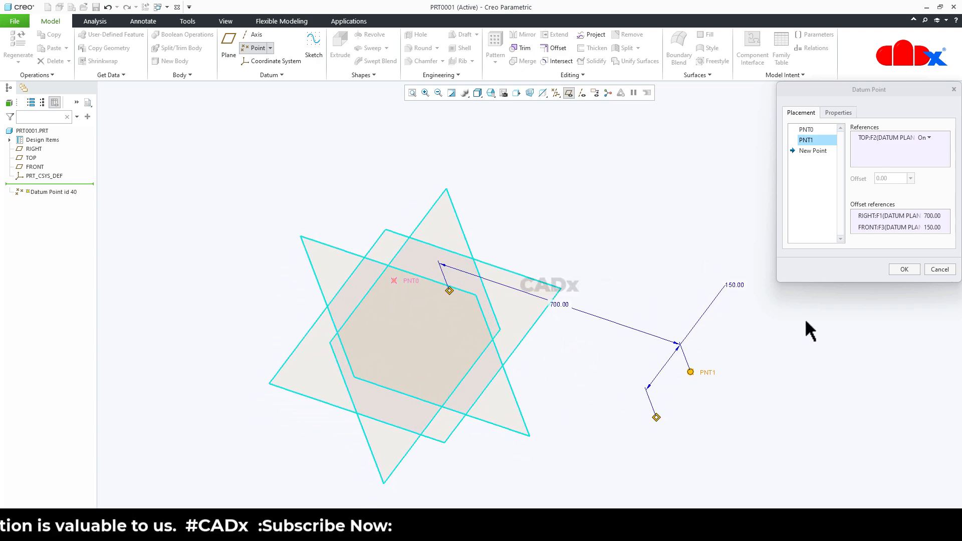
{"action": "left_click", "coordinate": [904, 269]}
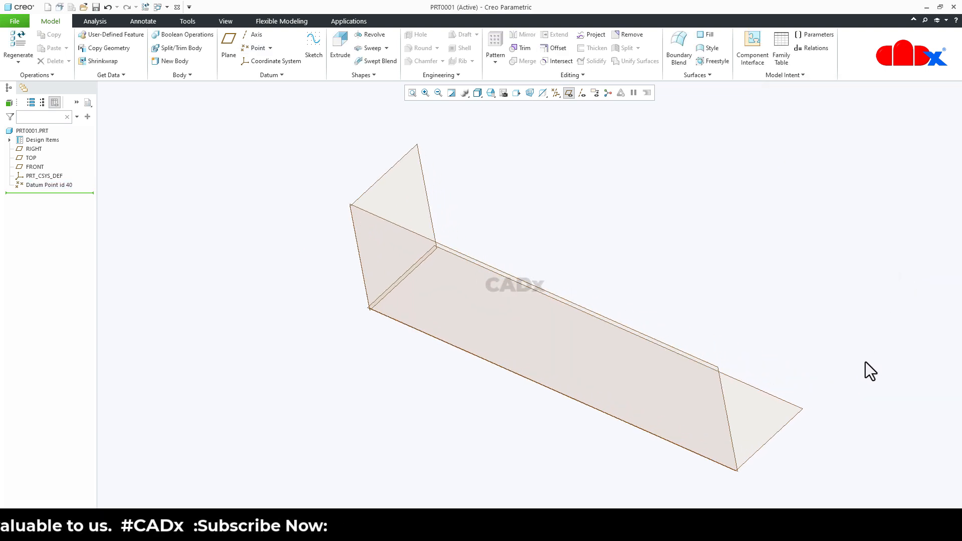
{"action": "key", "text": "ctrl+d"}
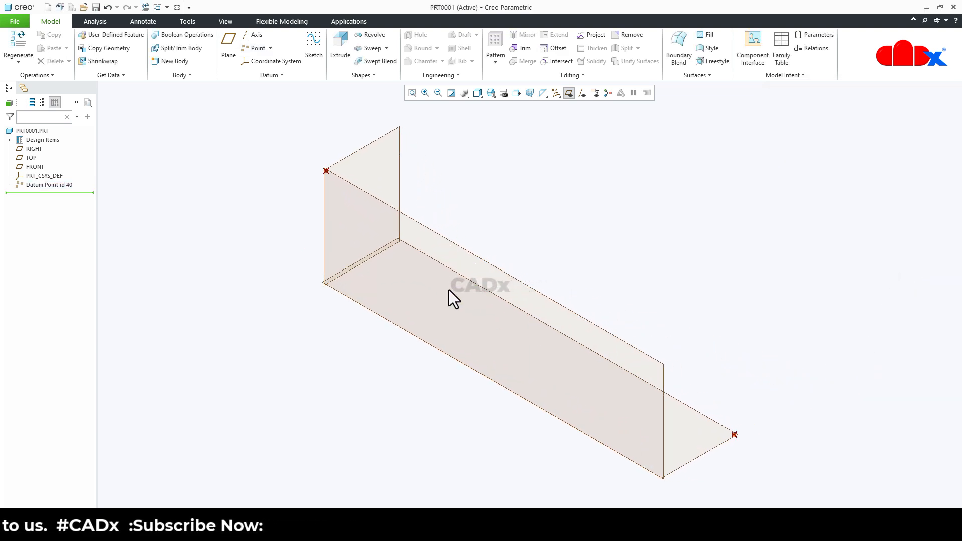
{"action": "left_click", "coordinate": [327, 171]}
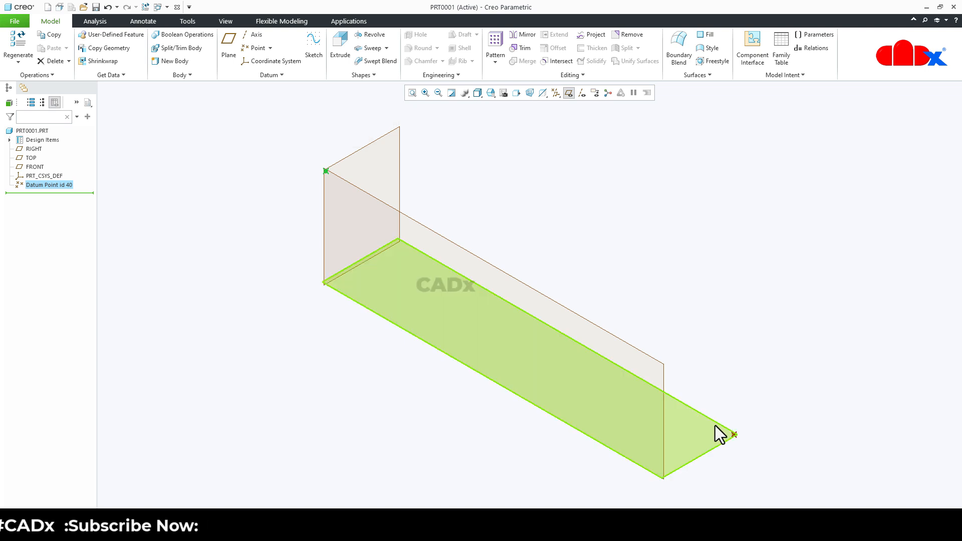
{"action": "left_click", "coordinate": [734, 434]}
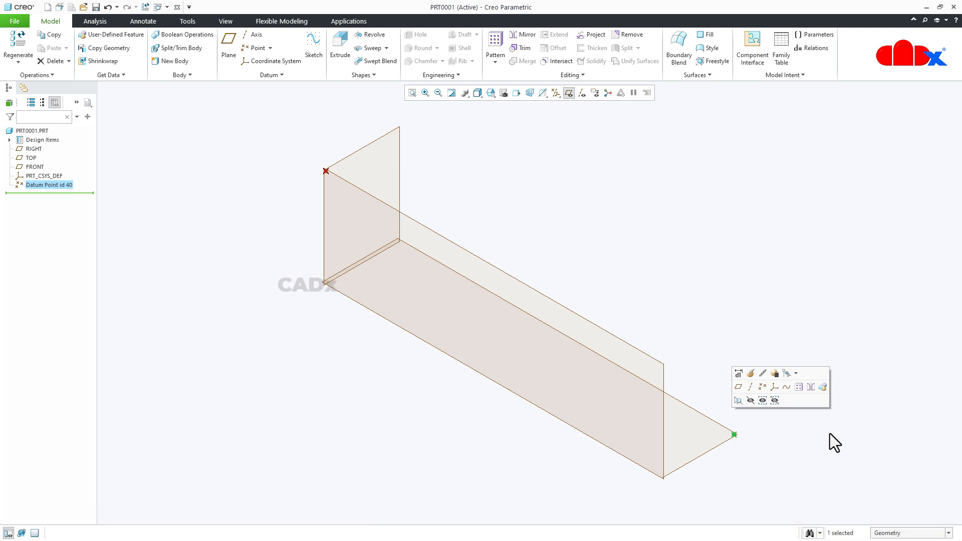
{"action": "left_click", "coordinate": [829, 434]}
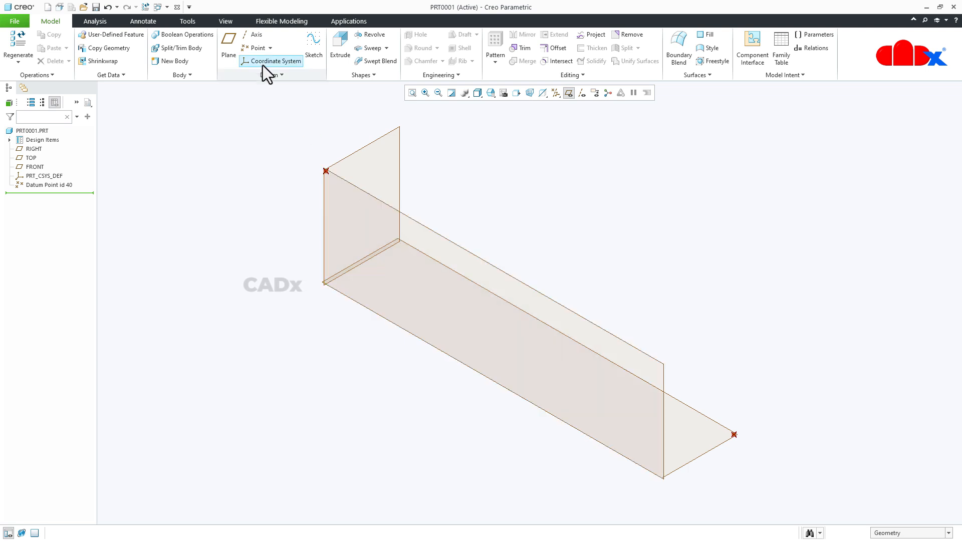
Create a datum axis through the datum point on RIGHT, normal to the FRONT plane, and turn on the display of axes
{"action": "left_click", "coordinate": [252, 36]}
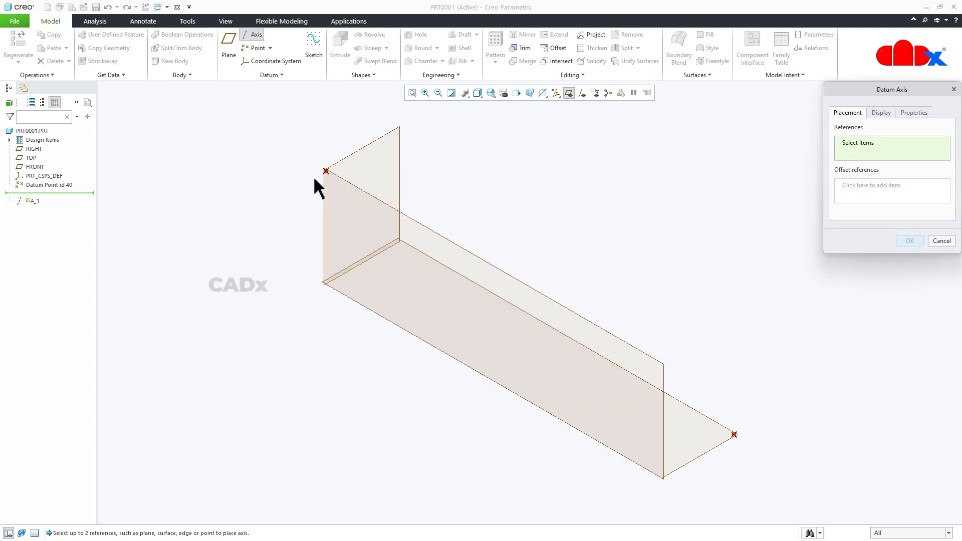
{"action": "left_click", "coordinate": [325, 170]}
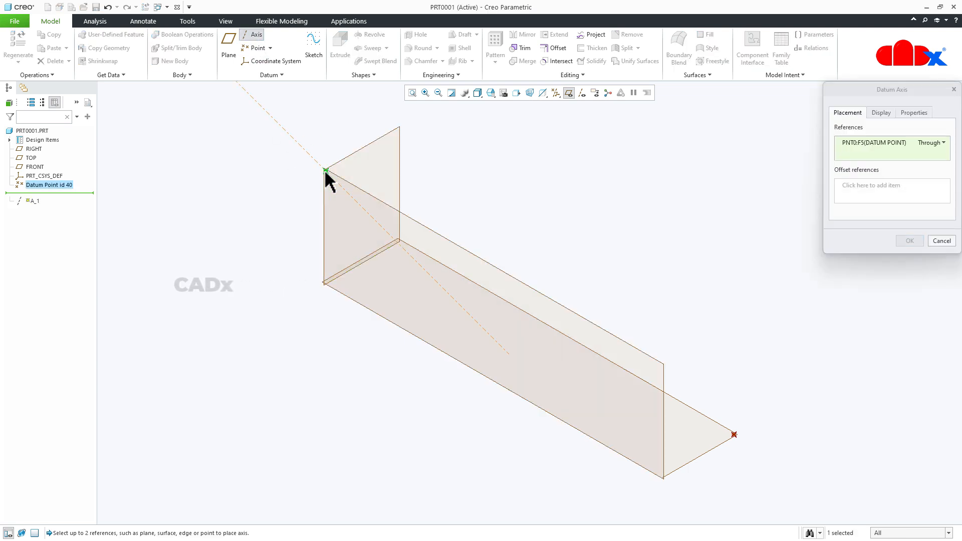
{"action": "left_click", "coordinate": [409, 215], "text": "ctrl"}
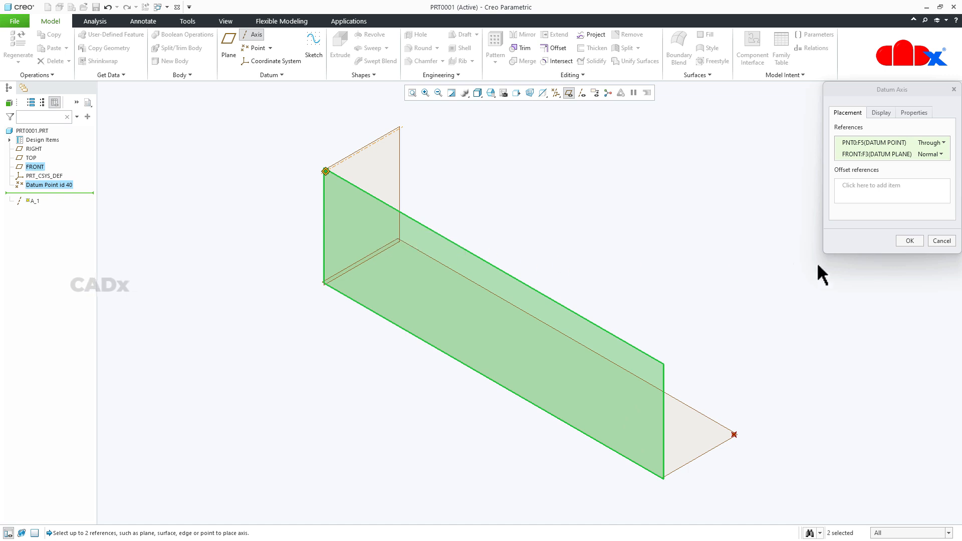
{"action": "left_click", "coordinate": [909, 241]}
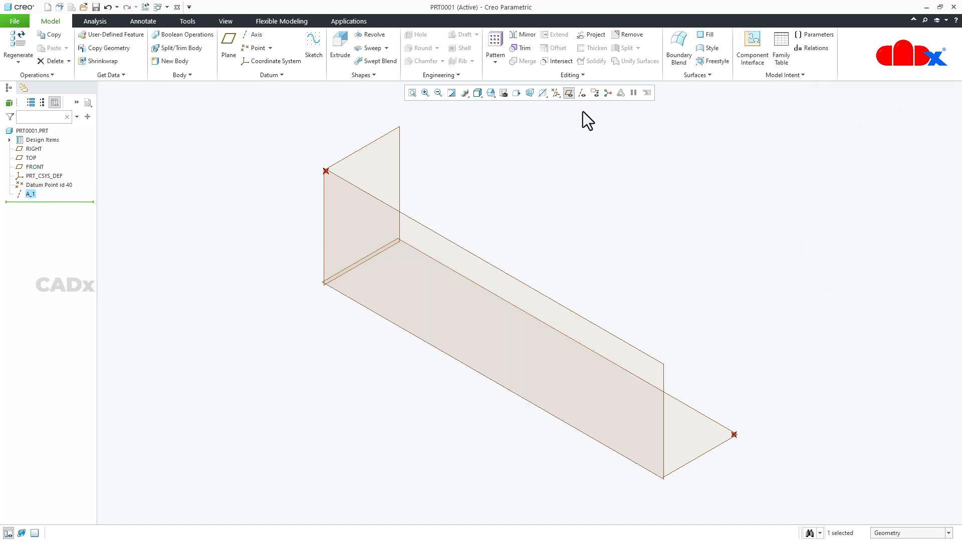
{"action": "left_click", "coordinate": [581, 94]}
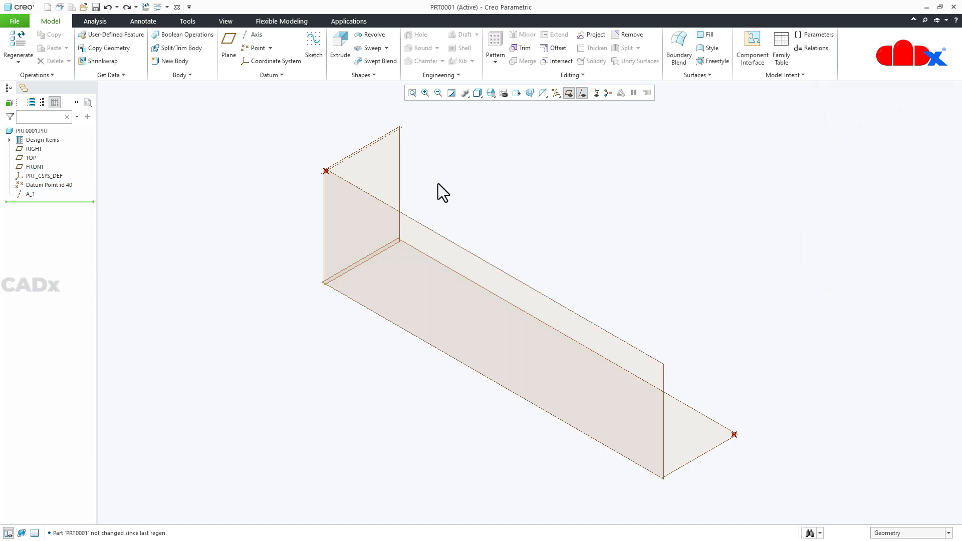
Create a second datum axis through the datum point on TOP, normal to the RIGHT plane
{"action": "left_click", "coordinate": [253, 34]}
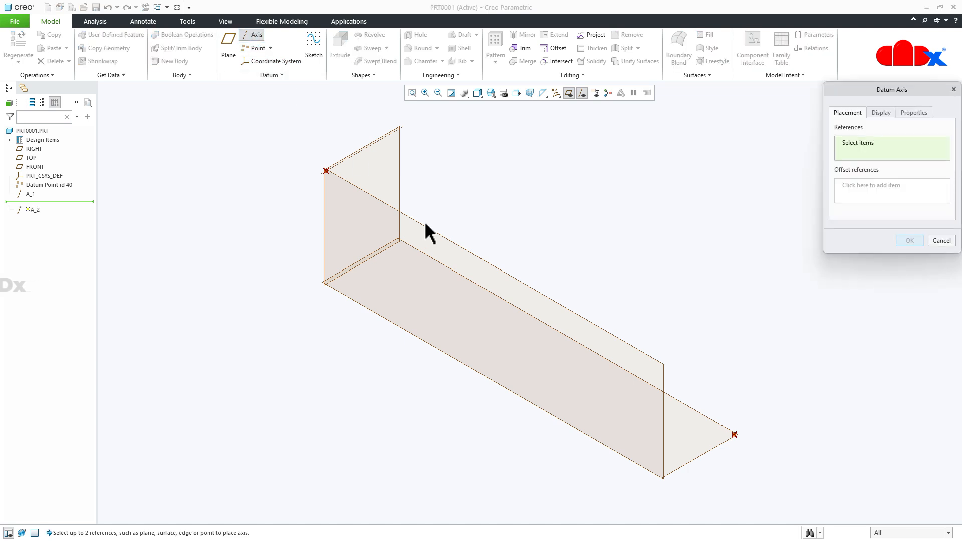
{"action": "left_click", "coordinate": [734, 434]}
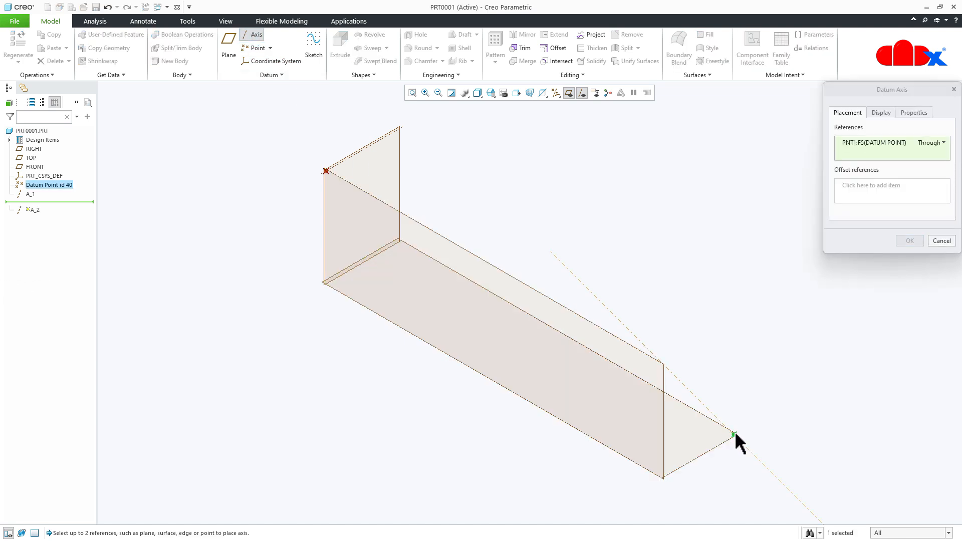
{"action": "left_click", "coordinate": [399, 169], "text": "ctrl"}
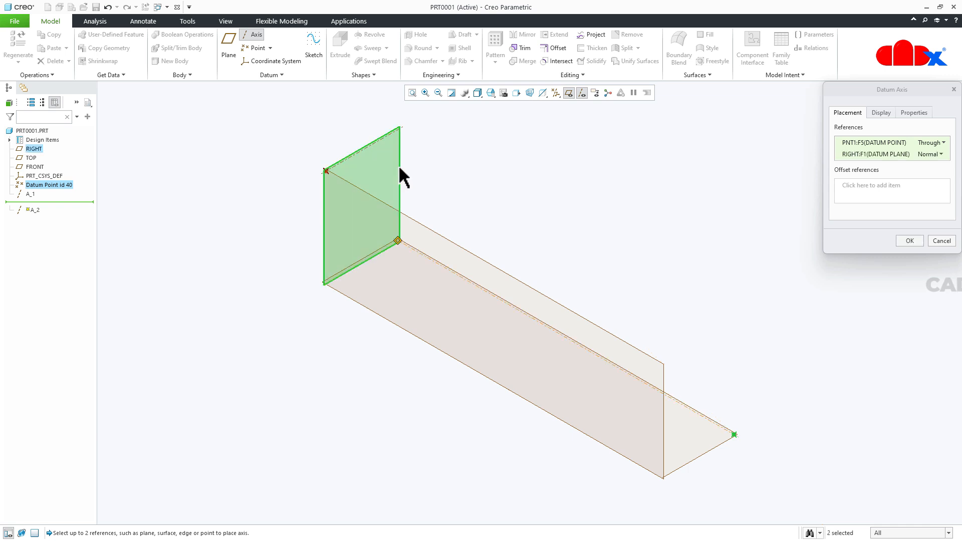
{"action": "left_click", "coordinate": [908, 241]}
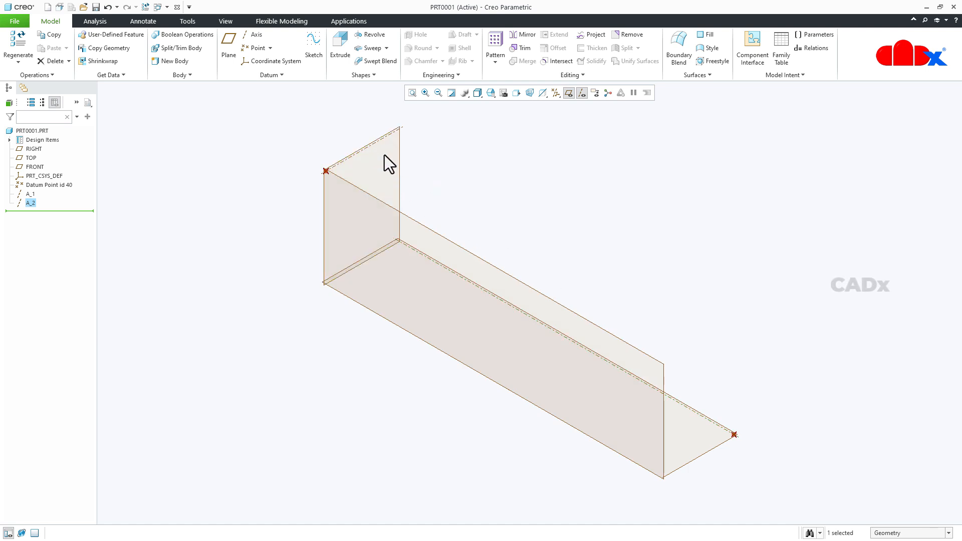
{"action": "left_click", "coordinate": [364, 149]}
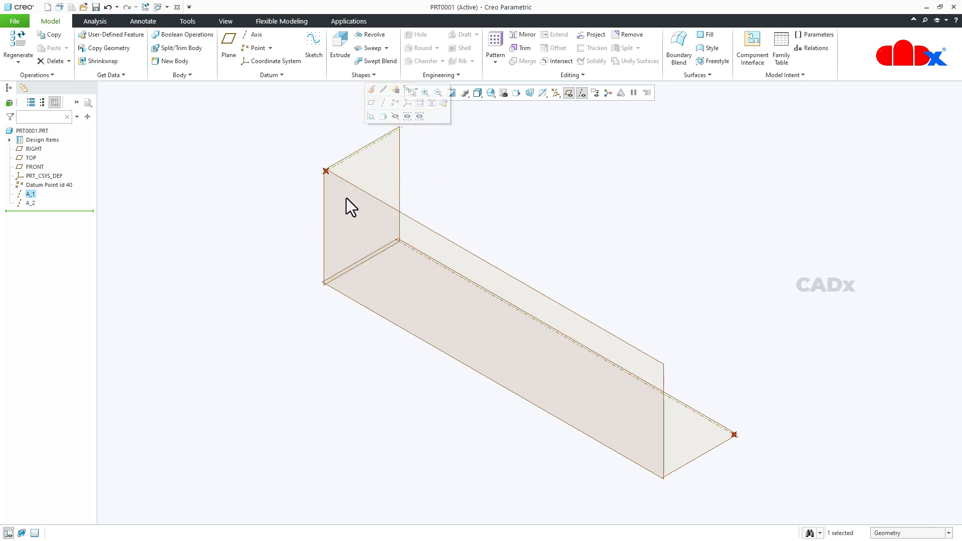
{"action": "left_click", "coordinate": [496, 204]}
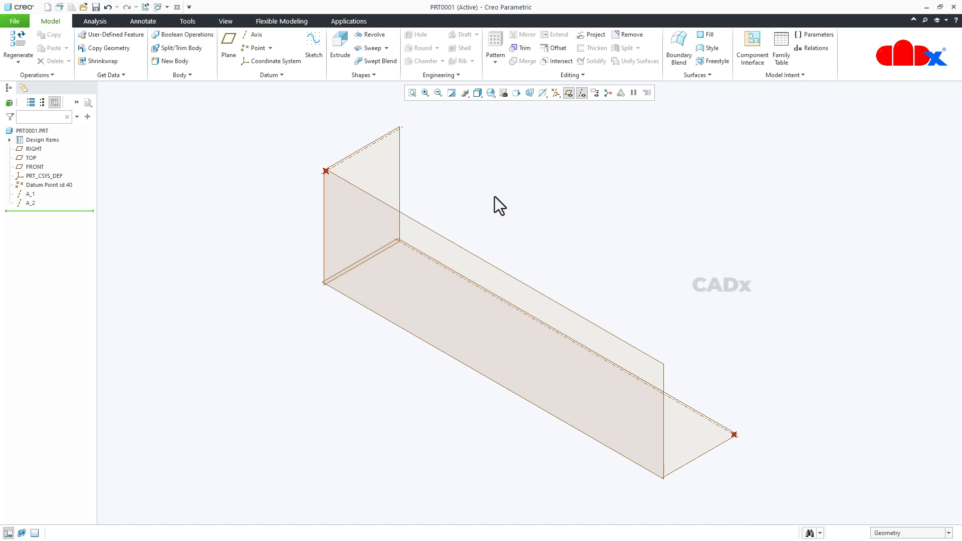
Start a new datum point feature with a point on axis A_1, offset 100 mm from the FRONT plane
{"action": "left_click", "coordinate": [251, 48]}
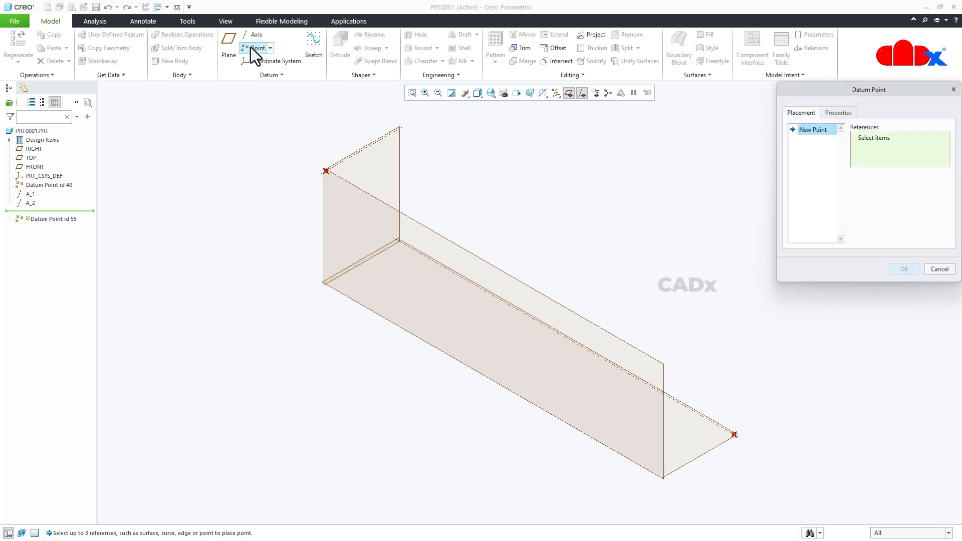
{"action": "scroll", "coordinate": [350, 123], "scroll_direction": "up", "scroll_amount": 3}
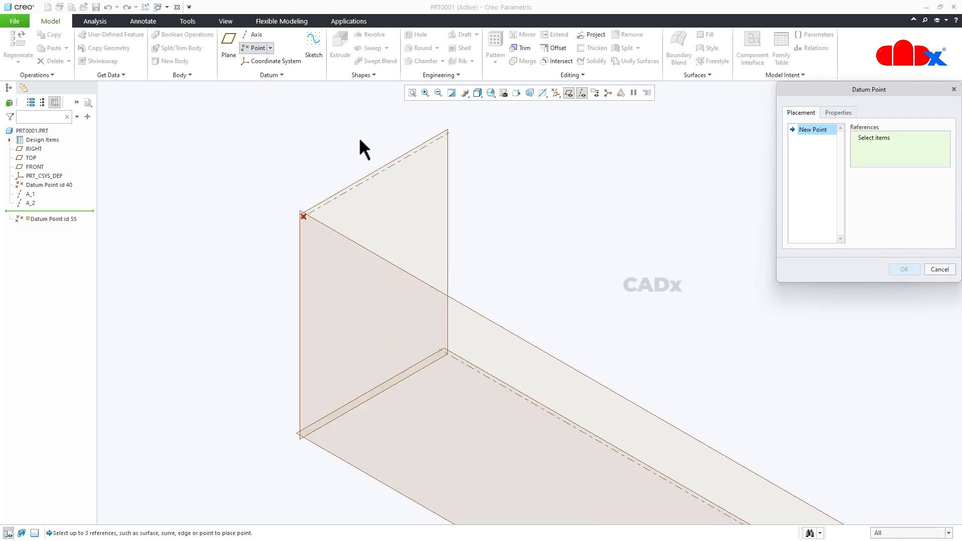
{"action": "left_click", "coordinate": [377, 176]}
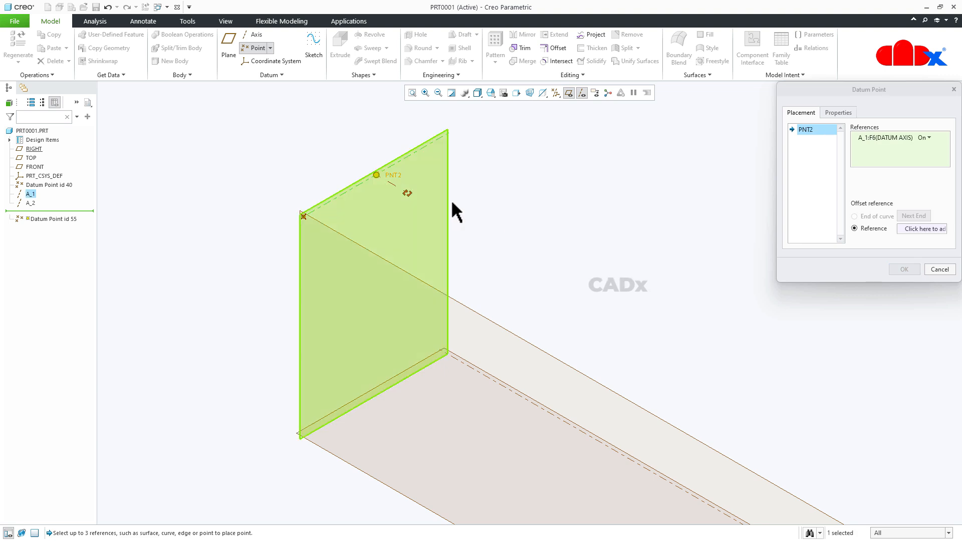
{"action": "middle_click_drag", "start_coordinate": [451, 199], "coordinate": [474, 201]}
{"action": "left_click_drag", "start_coordinate": [464, 187], "coordinate": [392, 240]}
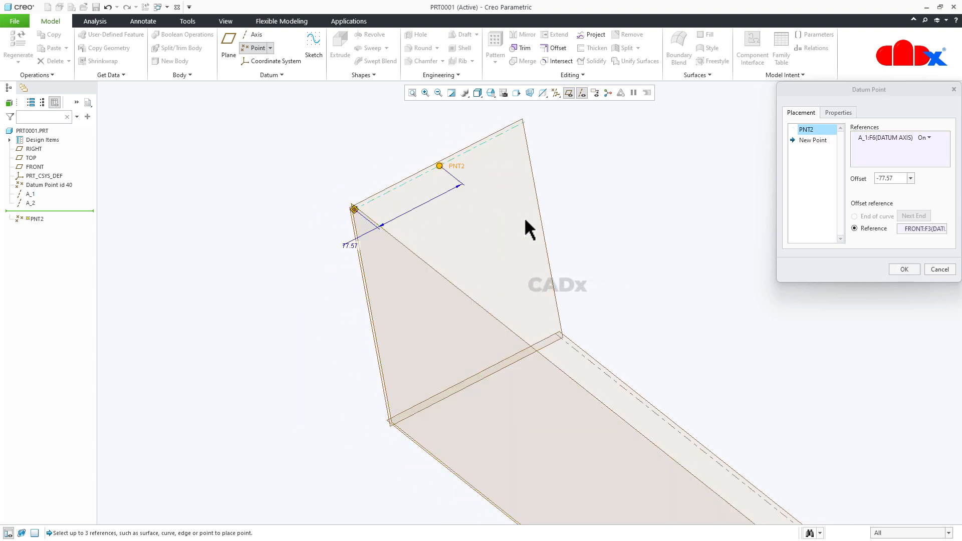
{"action": "double_click", "coordinate": [349, 246]}
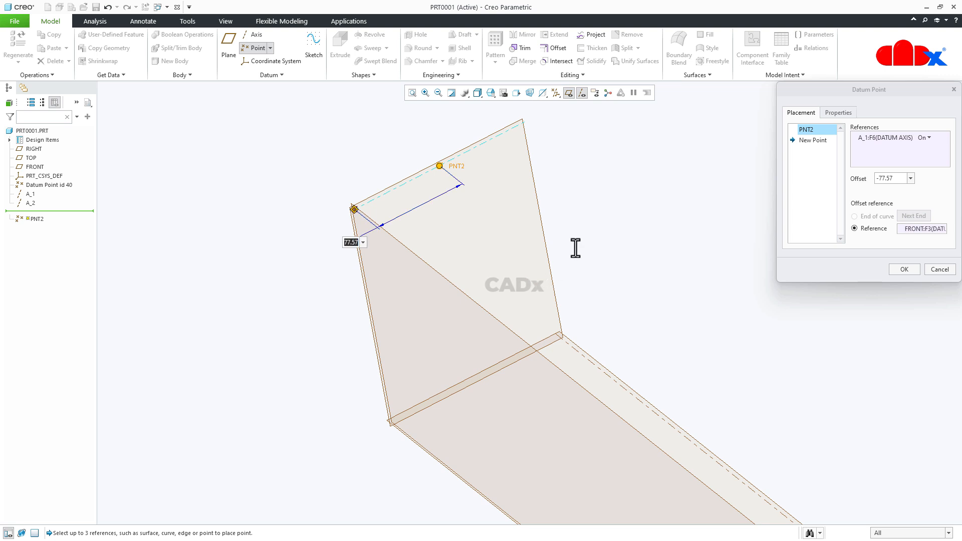
{"action": "key", "text": "Return"}
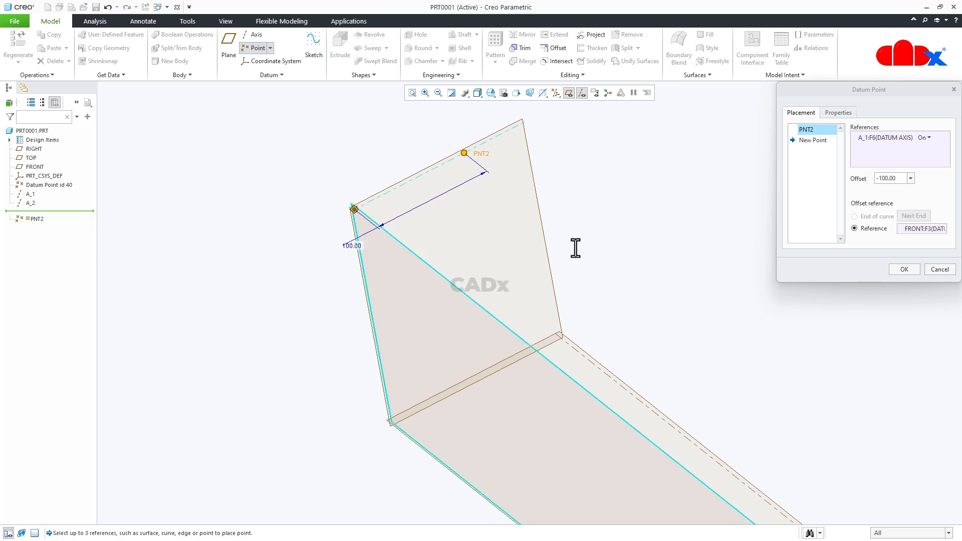
Add another point on the RIGHT plane to the feature, referenced about 218 mm from FRONT and 145 mm from TOP
{"action": "left_click", "coordinate": [811, 141]}
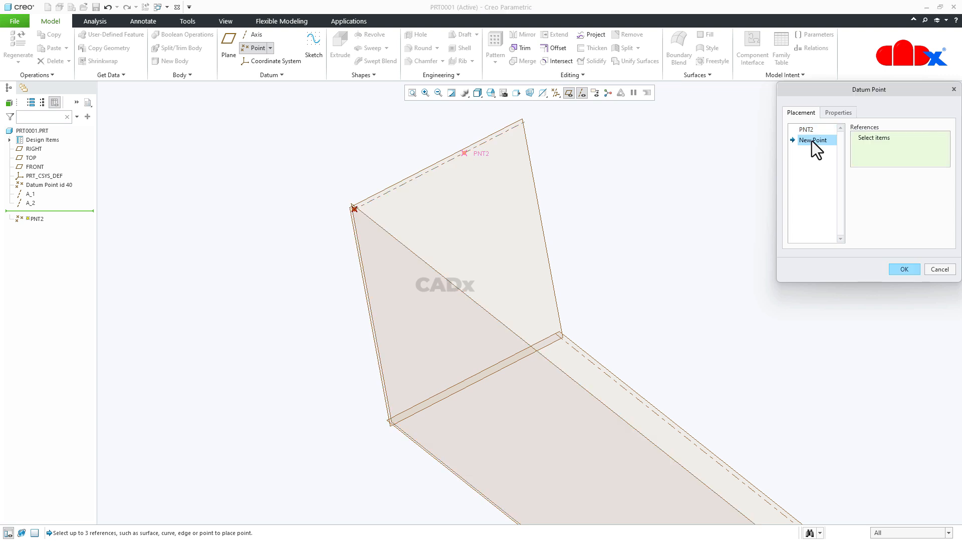
{"action": "middle_click_drag", "start_coordinate": [652, 278], "coordinate": [597, 286]}
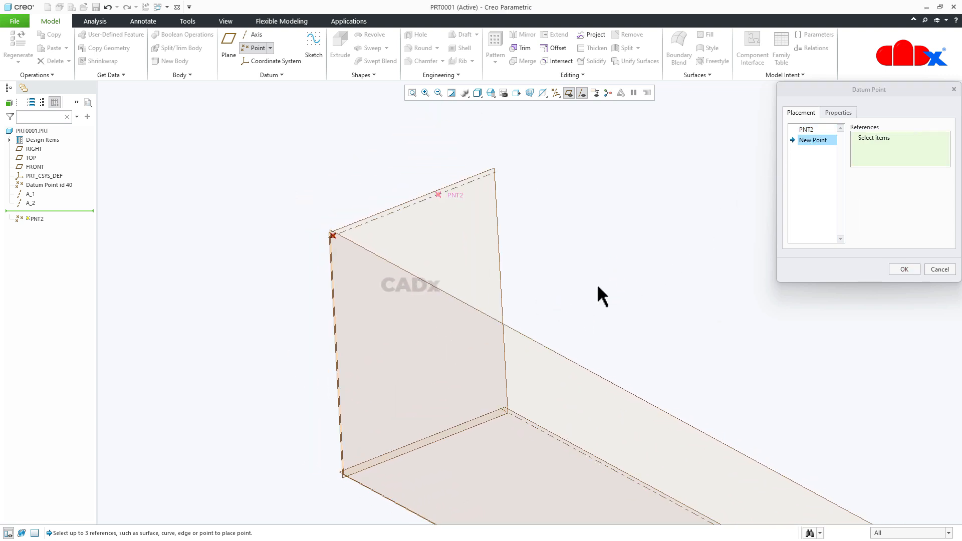
{"action": "left_click", "coordinate": [497, 236]}
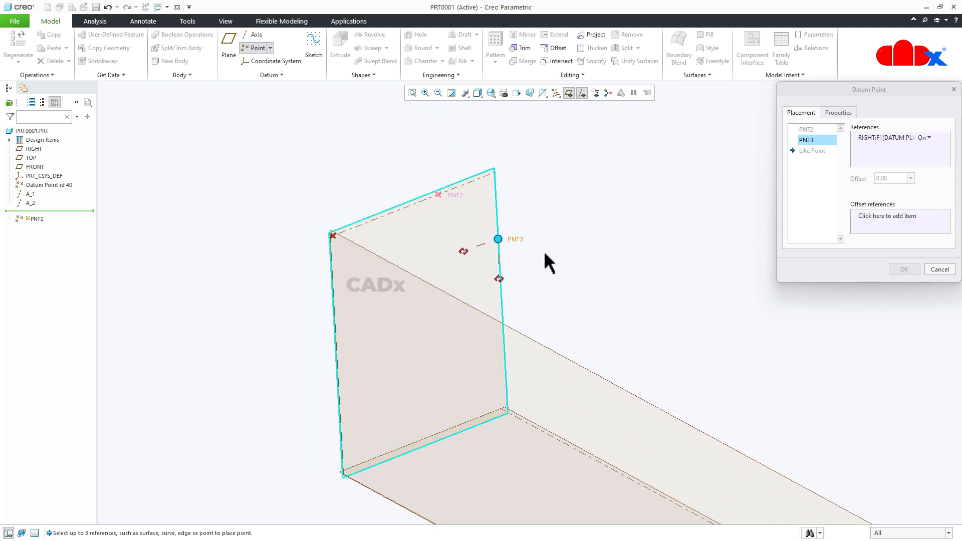
{"action": "middle_click_drag", "start_coordinate": [548, 259], "coordinate": [571, 257]}
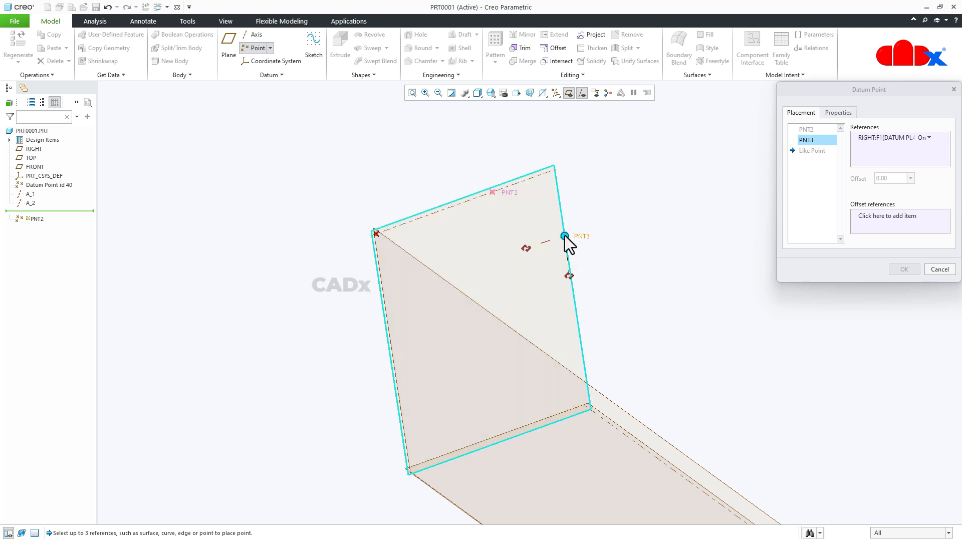
{"action": "left_click_drag", "start_coordinate": [565, 237], "coordinate": [473, 289]}
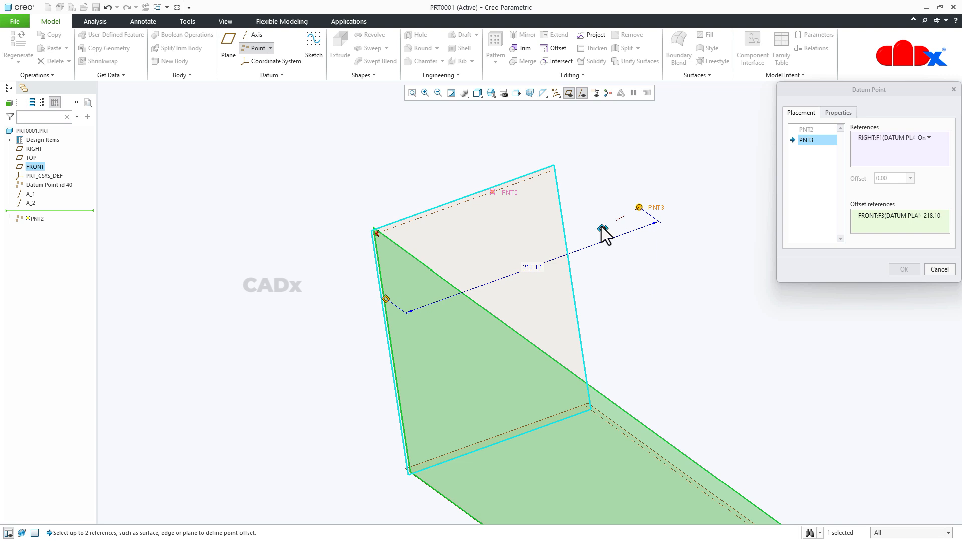
{"action": "left_click_drag", "start_coordinate": [602, 229], "coordinate": [647, 449]}
{"action": "middle_click_drag", "start_coordinate": [663, 429], "coordinate": [669, 365]}
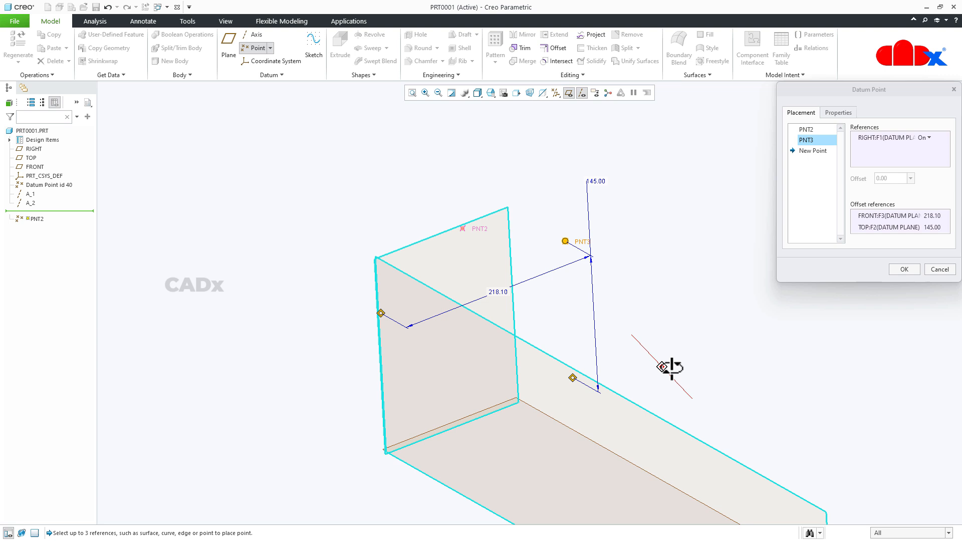
Set the offsets of the point on RIGHT to 300 mm from FRONT and 175 mm from TOP
{"action": "double_click", "coordinate": [496, 292]}
{"action": "type", "text": "300"}
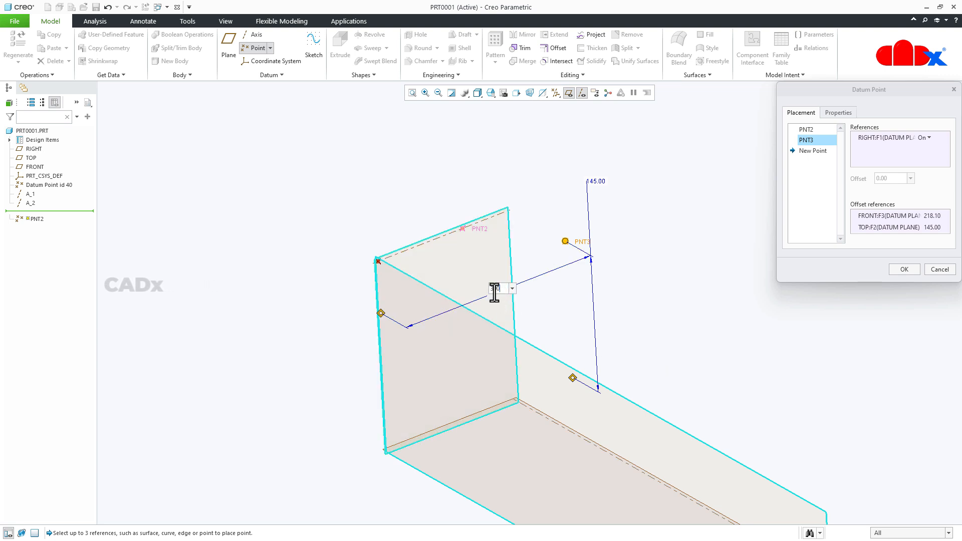
{"action": "key", "text": "Return"}
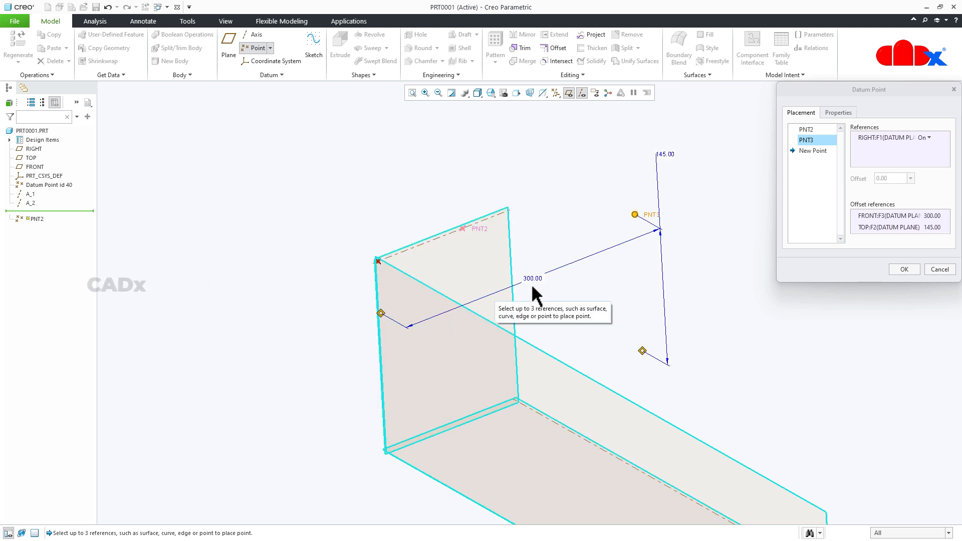
{"action": "double_click", "coordinate": [668, 153]}
{"action": "type", "text": "1"}
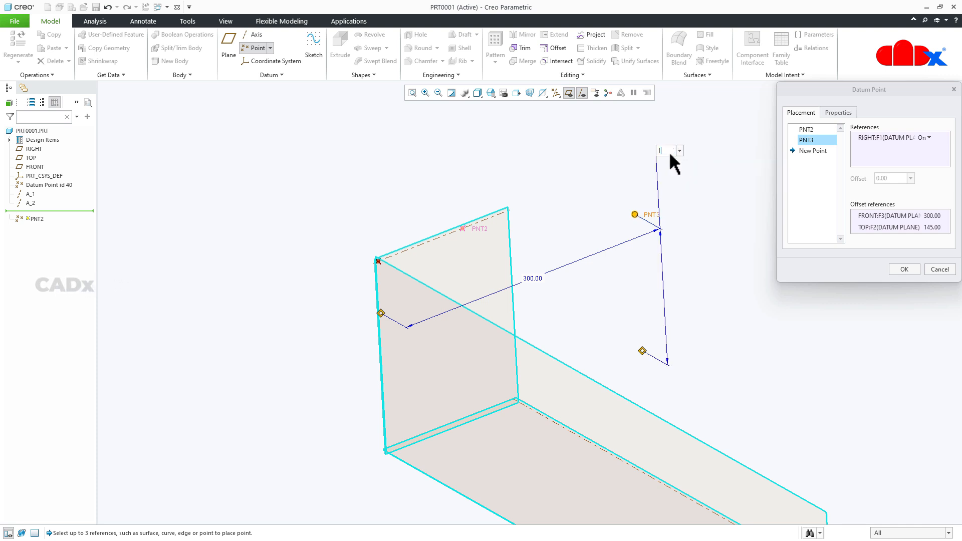
{"action": "type", "text": "75"}
{"action": "key", "text": "Return"}
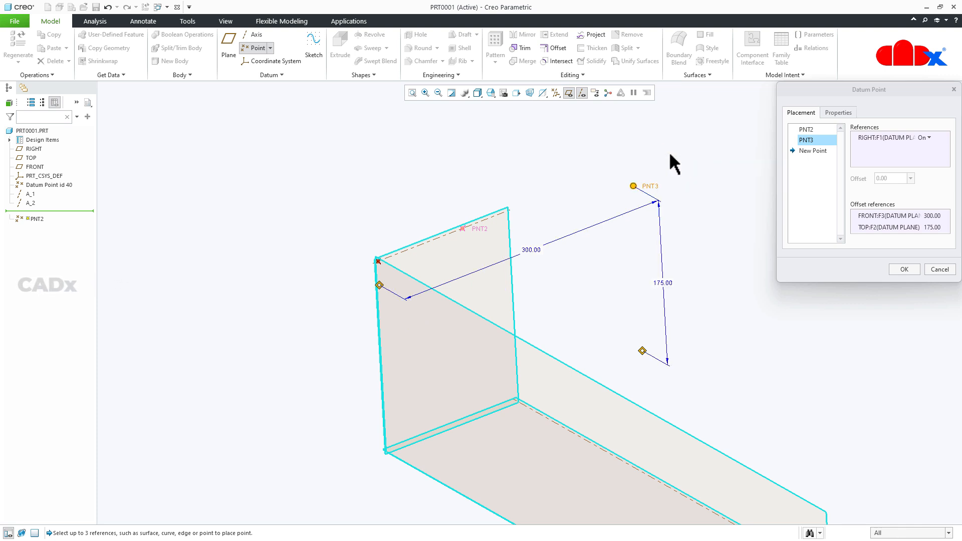
Set the offset of the point on axis A_1 to 150 mm from the FRONT plane
{"action": "left_click", "coordinate": [807, 130]}
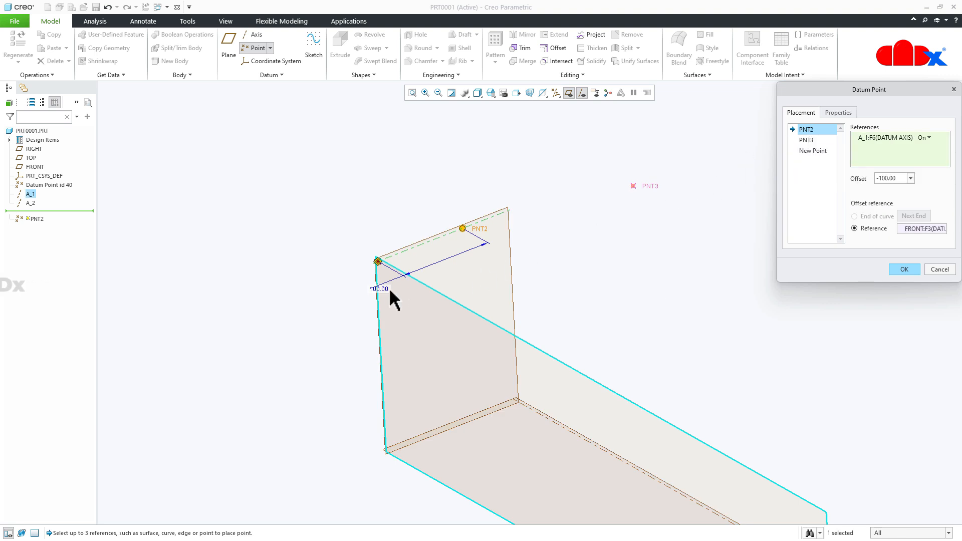
{"action": "double_click", "coordinate": [383, 291]}
{"action": "type", "text": "1"}
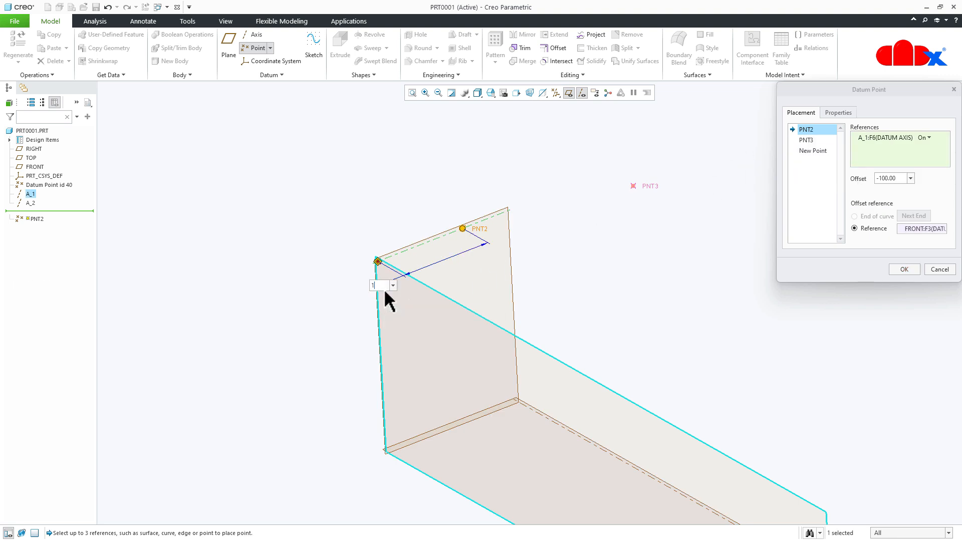
{"action": "type", "text": "50"}
{"action": "key", "text": "Return"}
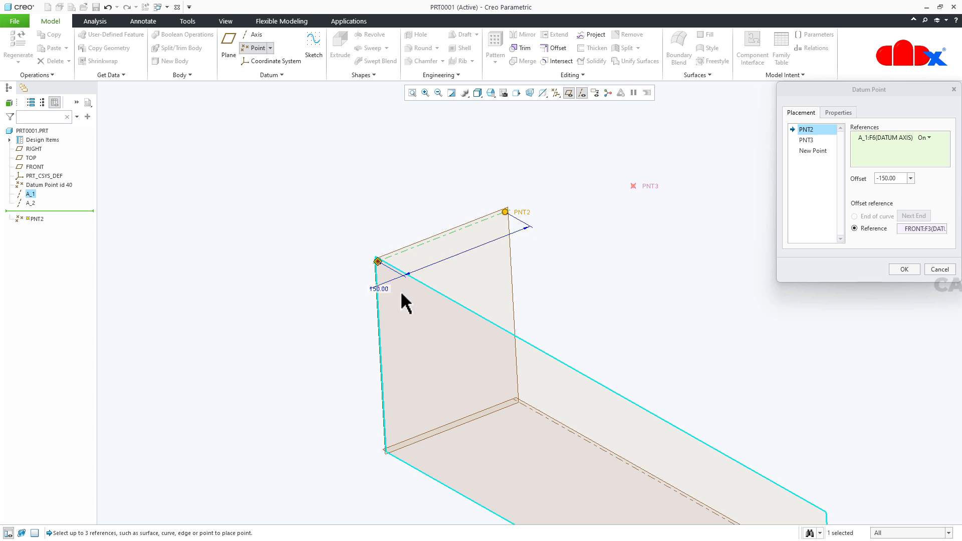
Add another point on the TOP plane to the feature, referenced about 321 mm from FRONT and 182 mm from RIGHT
{"action": "left_click", "coordinate": [810, 151]}
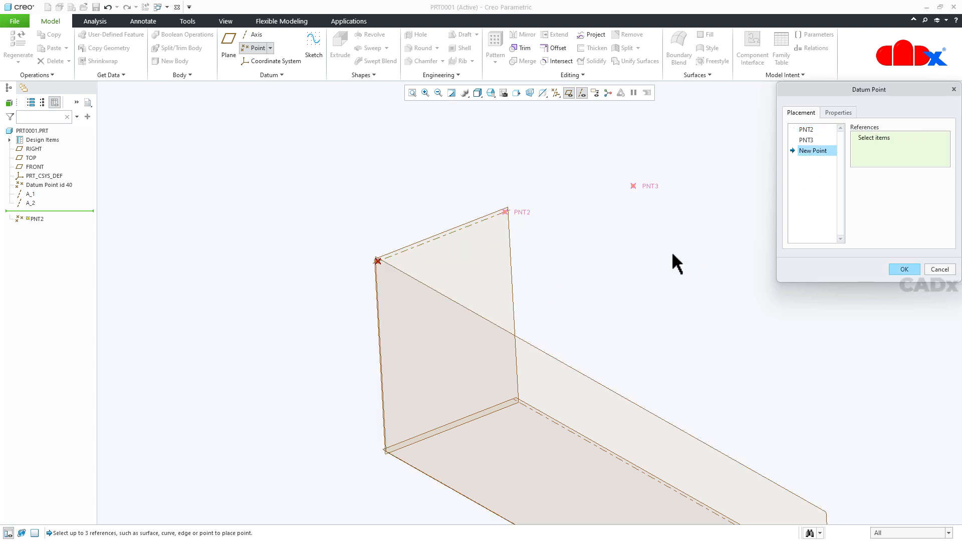
{"action": "middle_click_drag", "start_coordinate": [605, 261], "coordinate": [599, 321]}
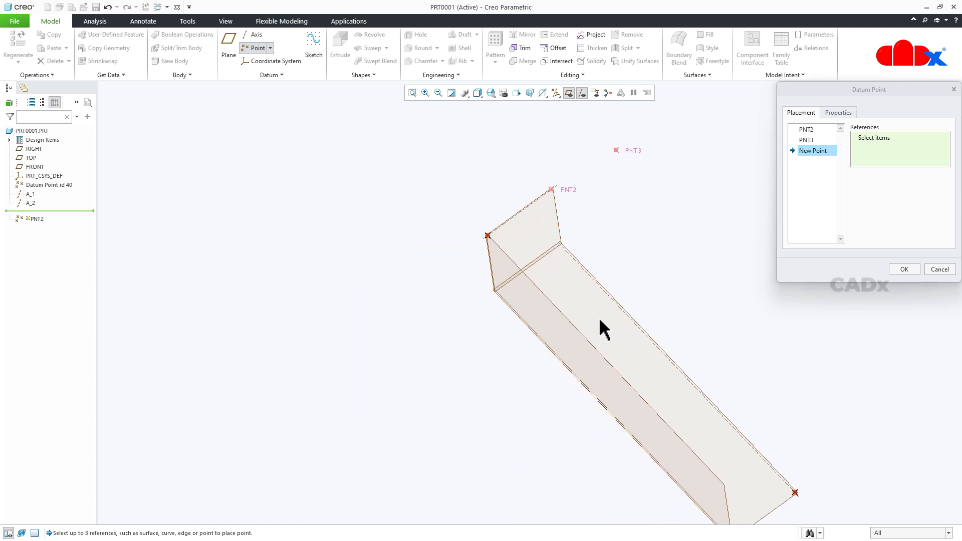
{"action": "left_click", "coordinate": [628, 312]}
{"action": "left_click_drag", "start_coordinate": [629, 314], "coordinate": [584, 336]}
{"action": "mouse_move", "coordinate": [662, 325]}
{"action": "middle_mouse_down"}
{"action": "mouse_move", "coordinate": [681, 311]}
{"action": "mouse_move", "coordinate": [670, 315]}
{"action": "middle_mouse_up"}
{"action": "left_click_drag", "start_coordinate": [661, 320], "coordinate": [572, 276]}
{"action": "middle_click_drag", "start_coordinate": [647, 359], "coordinate": [693, 408]}
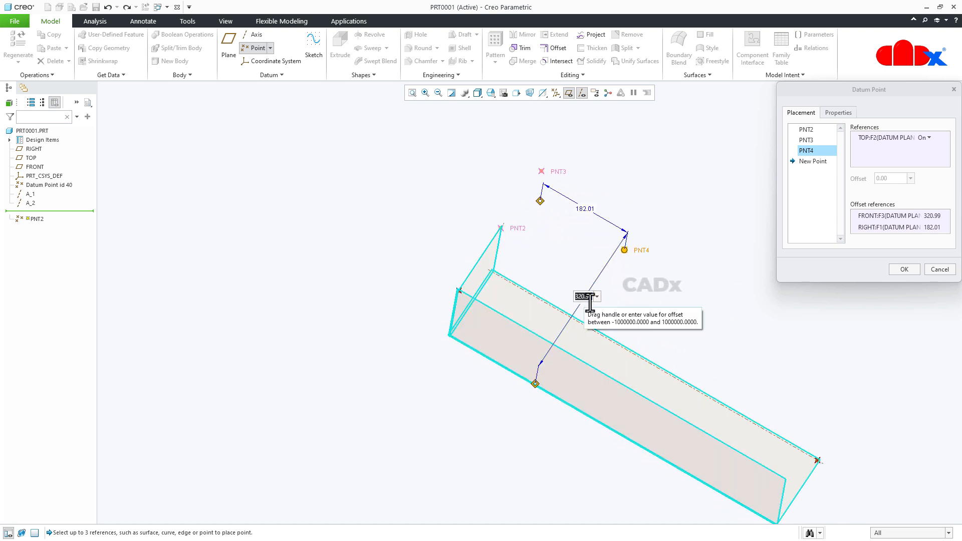
Set the offsets of the first point on TOP to 300 mm from FRONT and 200 mm from RIGHT
{"action": "double_click", "coordinate": [583, 299]}
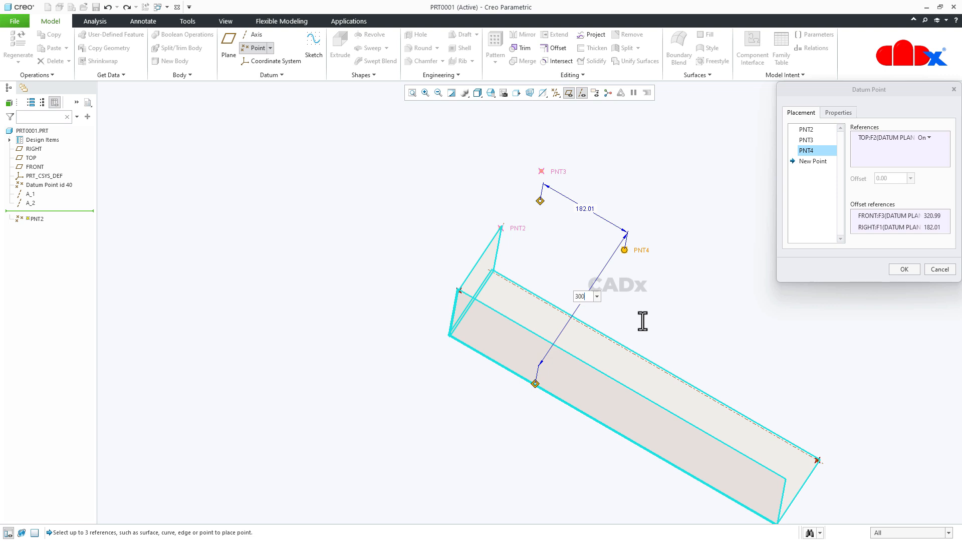
{"action": "key", "text": "Return"}
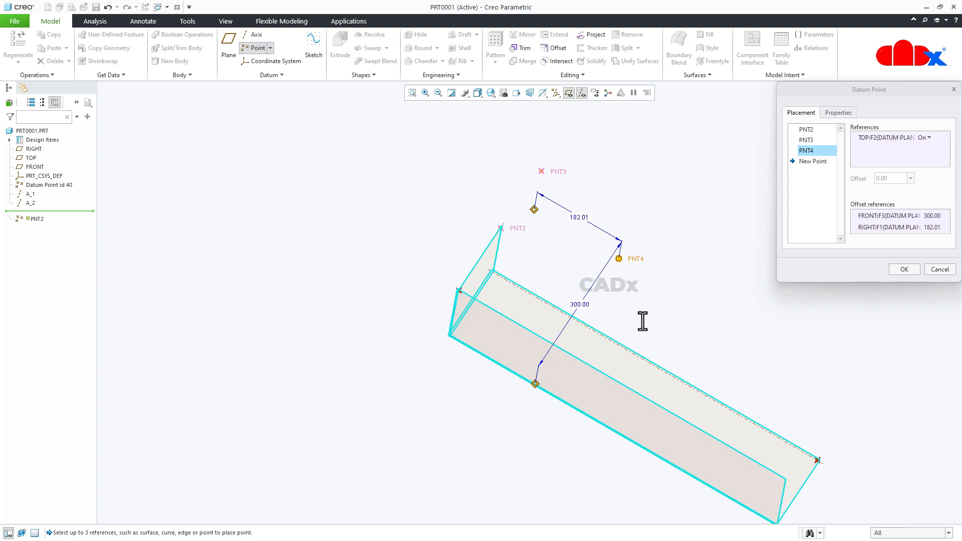
{"action": "double_click", "coordinate": [584, 218]}
{"action": "type", "text": "200"}
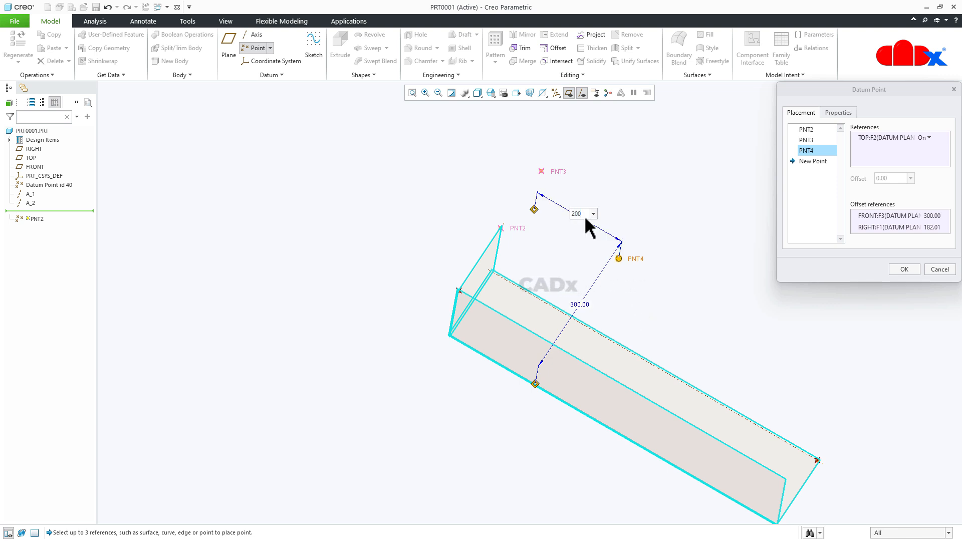
{"action": "key", "text": "Return"}
Add a second point on the TOP plane, referenced about 247 mm from FRONT and 370 mm from RIGHT
{"action": "left_click", "coordinate": [819, 162]}
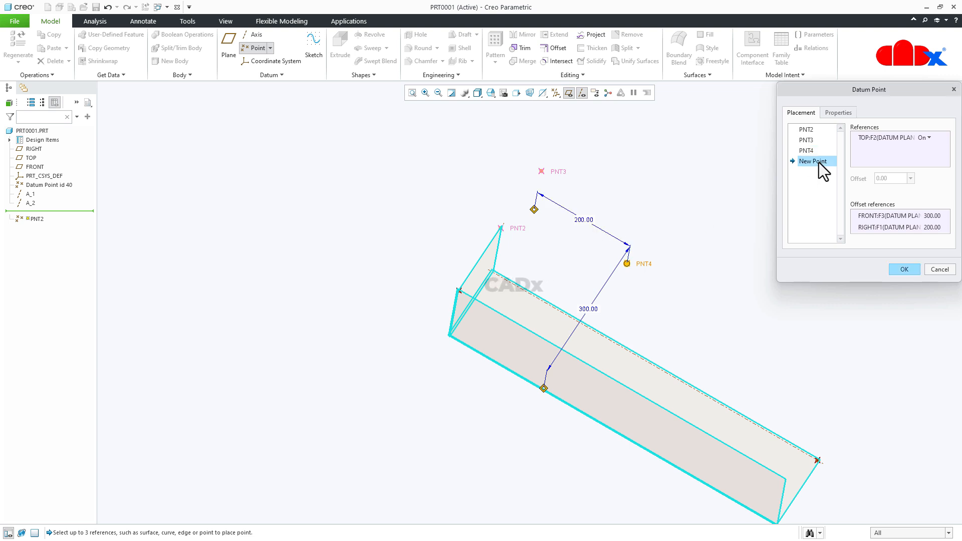
{"action": "middle_click_drag", "start_coordinate": [709, 268], "coordinate": [692, 317]}
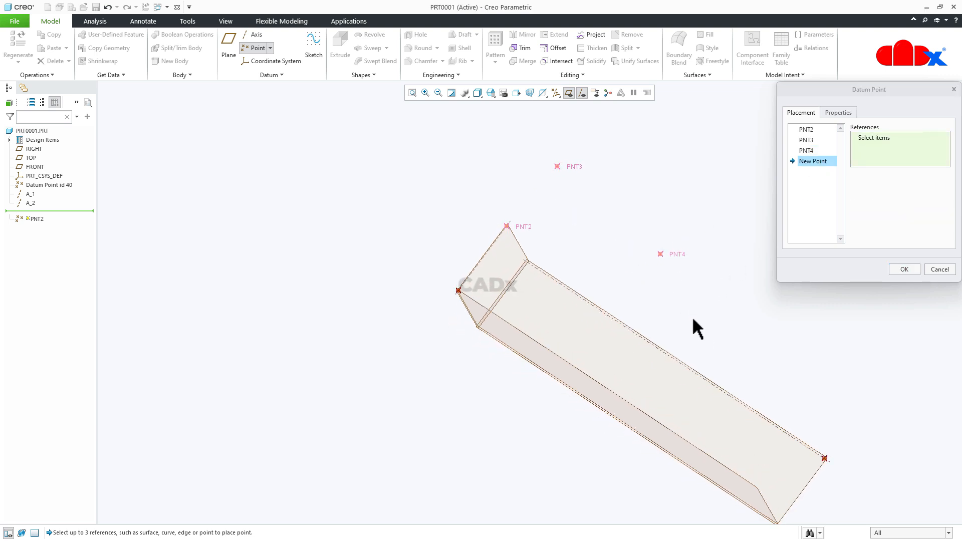
{"action": "left_click", "coordinate": [716, 383]}
{"action": "left_click_drag", "start_coordinate": [715, 385], "coordinate": [636, 429]}
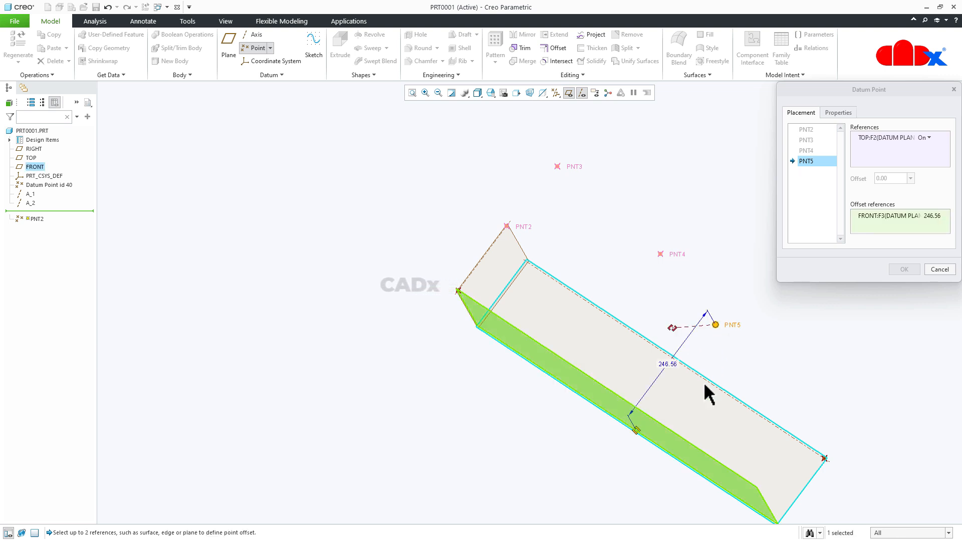
{"action": "left_click_drag", "start_coordinate": [672, 328], "coordinate": [522, 252]}
{"action": "middle_click_drag", "start_coordinate": [738, 346], "coordinate": [762, 350]}
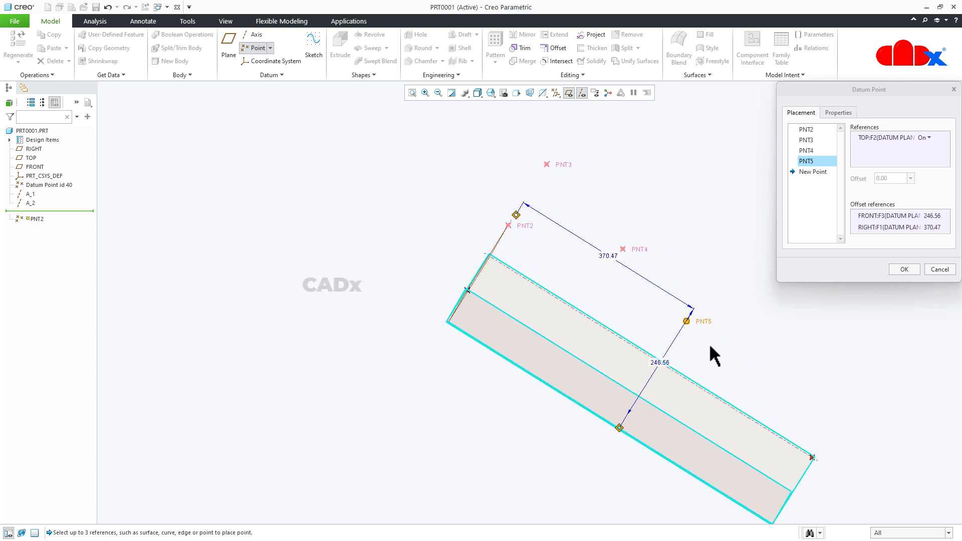
Set the offsets of the second point on TOP to 350 mm from RIGHT and 250 mm from FRONT
{"action": "double_click", "coordinate": [608, 256]}
{"action": "type", "text": "350"}
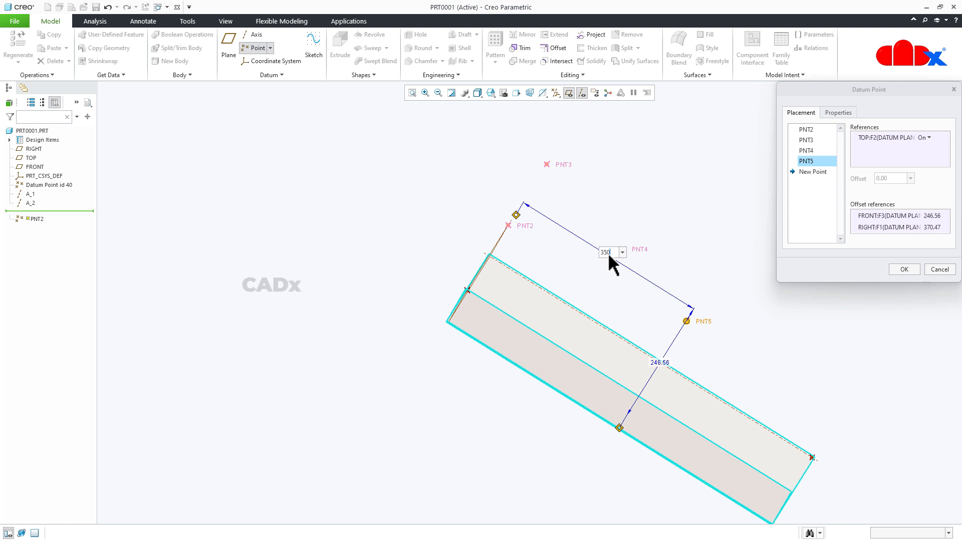
{"action": "key", "text": "Return"}
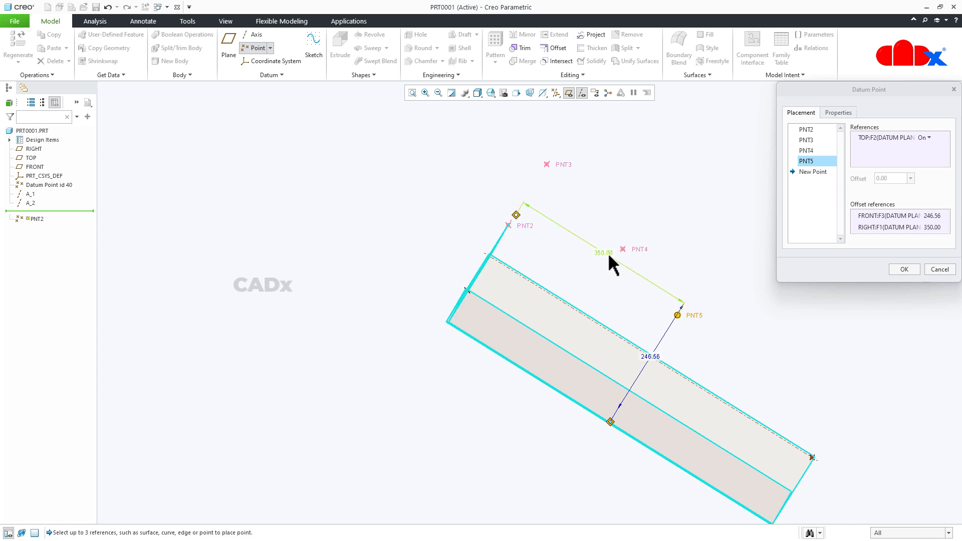
{"action": "double_click", "coordinate": [648, 357]}
{"action": "type", "text": "250"}
{"action": "key", "text": "Return"}
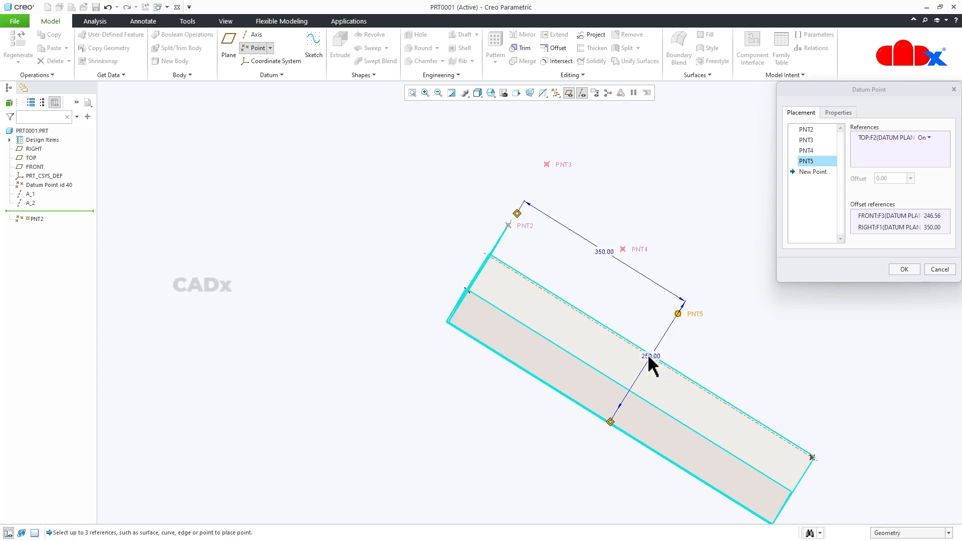
Add a third point on the TOP plane, referenced about 288 mm from FRONT and 530 mm from RIGHT
{"action": "mouse_move", "coordinate": [647, 354]}
{"action": "middle_mouse_down"}
{"action": "mouse_move", "coordinate": [611, 356]}
{"action": "mouse_move", "coordinate": [630, 347]}
{"action": "middle_mouse_up"}
{"action": "middle_click_drag", "start_coordinate": [674, 397], "coordinate": [736, 407]}
{"action": "left_click", "coordinate": [810, 172]}
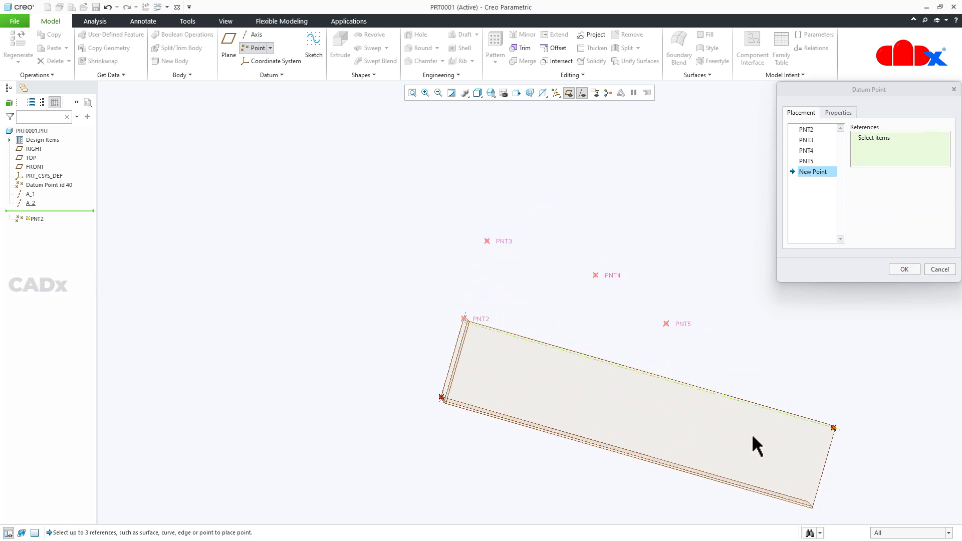
{"action": "left_click", "coordinate": [824, 462]}
{"action": "left_click_drag", "start_coordinate": [820, 466], "coordinate": [768, 333]}
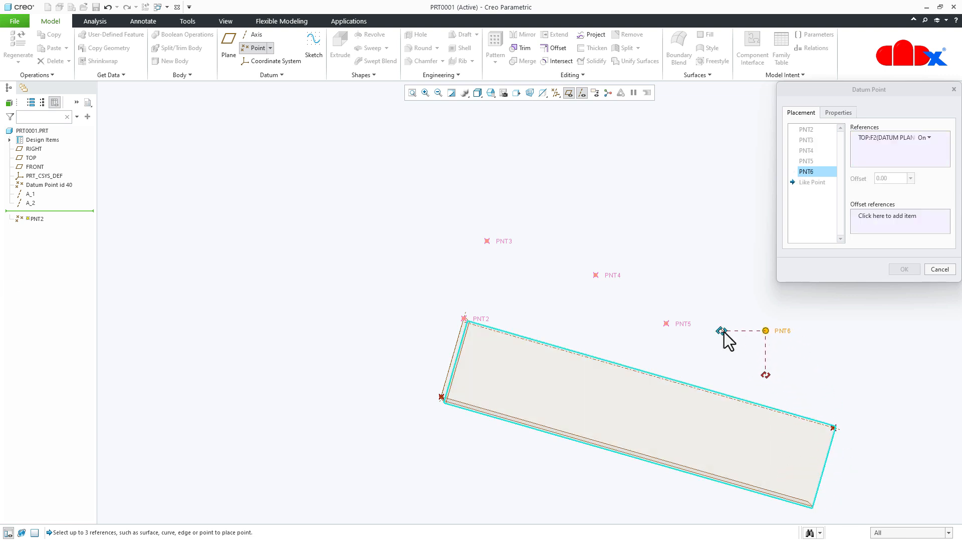
{"action": "left_click_drag", "start_coordinate": [710, 435], "coordinate": [721, 479]}
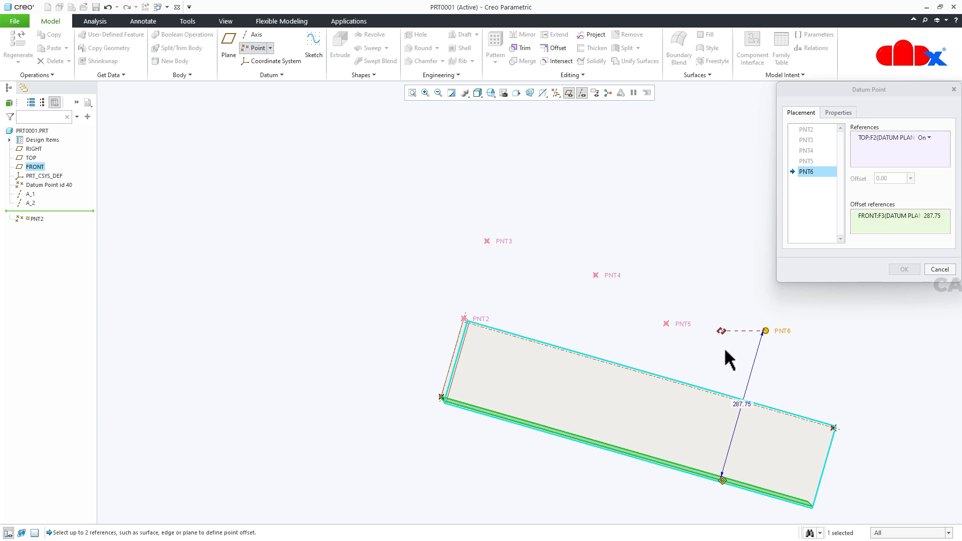
{"action": "left_click_drag", "start_coordinate": [720, 330], "coordinate": [467, 341]}
{"action": "middle_click_drag", "start_coordinate": [762, 368], "coordinate": [778, 352]}
Set the offsets of the third point on TOP to 550 mm from RIGHT and 300 mm from FRONT
{"action": "double_click", "coordinate": [624, 278]}
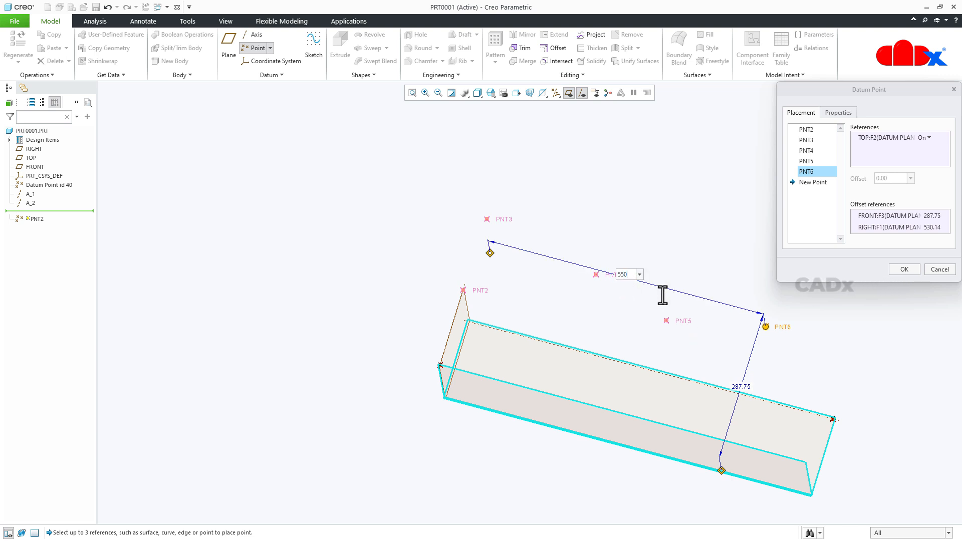
{"action": "key", "text": "Return"}
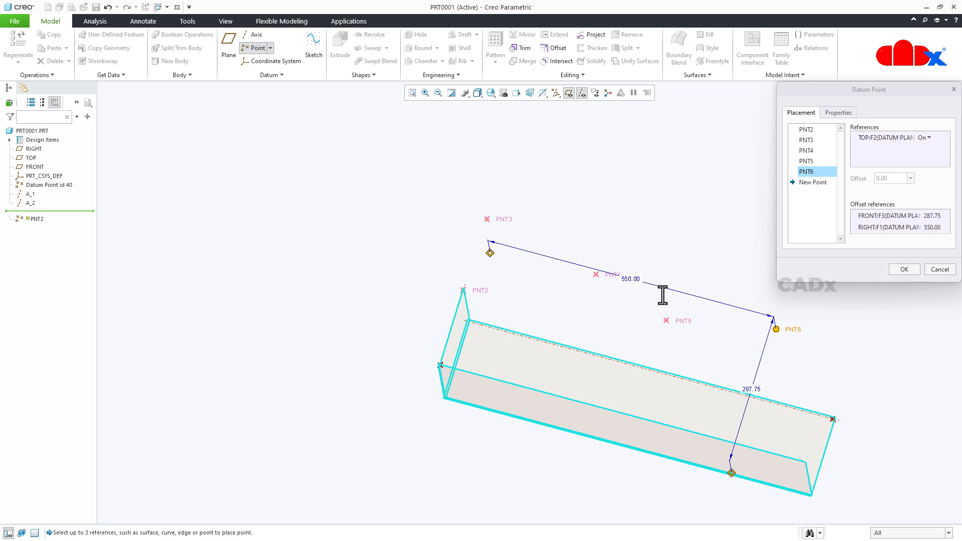
{"action": "double_click", "coordinate": [750, 390]}
{"action": "type", "text": "300"}
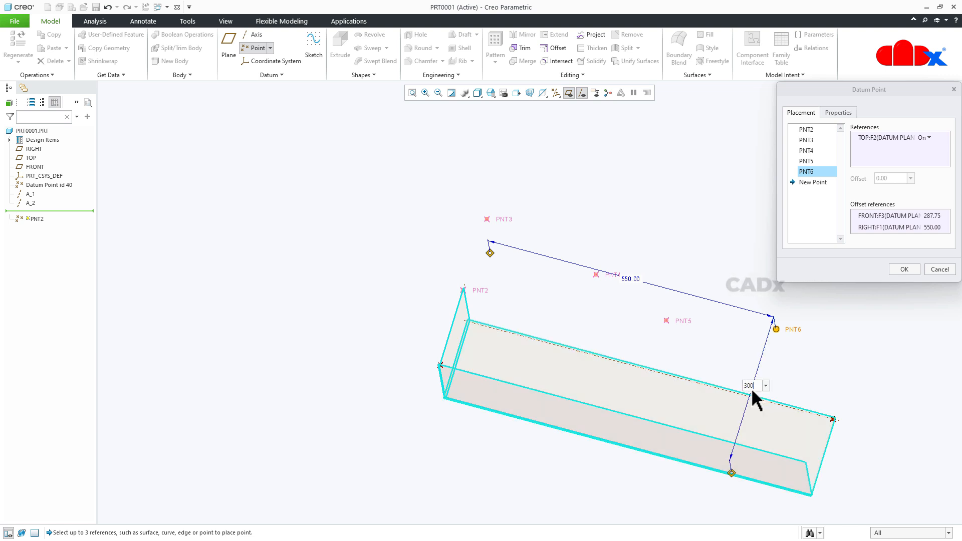
{"action": "key", "text": "Return"}
Add a fourth point on the TOP plane and reference it about 193 mm from the FRONT plane
{"action": "middle_click_drag", "start_coordinate": [835, 393], "coordinate": [837, 357]}
{"action": "left_click", "coordinate": [814, 183]}
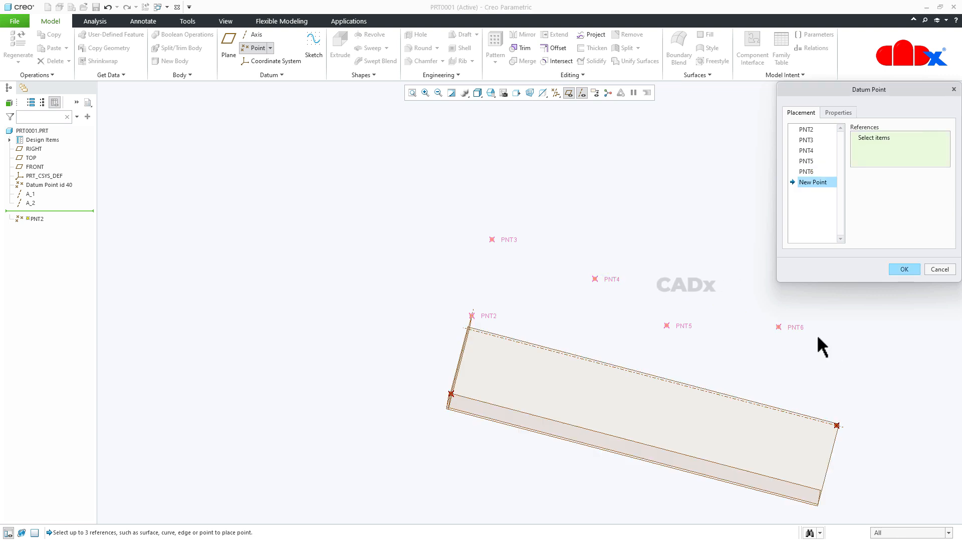
{"action": "left_click", "coordinate": [829, 460]}
{"action": "left_click_drag", "start_coordinate": [830, 460], "coordinate": [790, 391]}
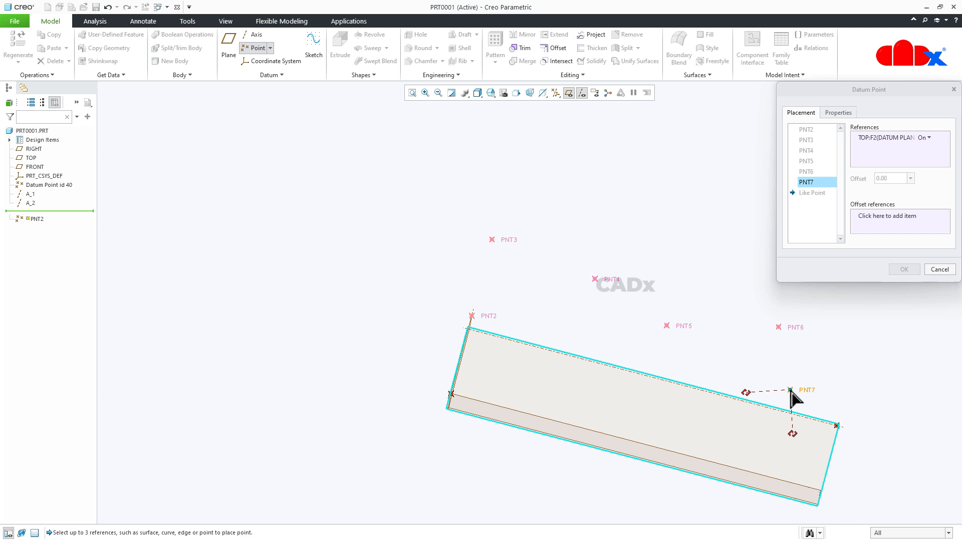
{"action": "left_click_drag", "start_coordinate": [787, 479], "coordinate": [791, 491]}
Set the fourth TOP point's FRONT offset to 200 mm and reference it to the RIGHT plane at 600 mm
{"action": "double_click", "coordinate": [780, 437]}
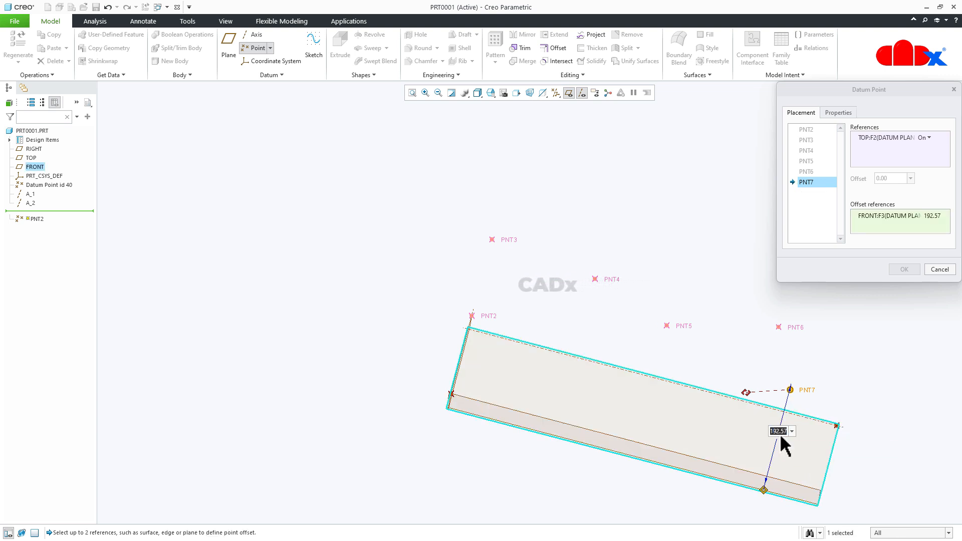
{"action": "key", "text": "Return"}
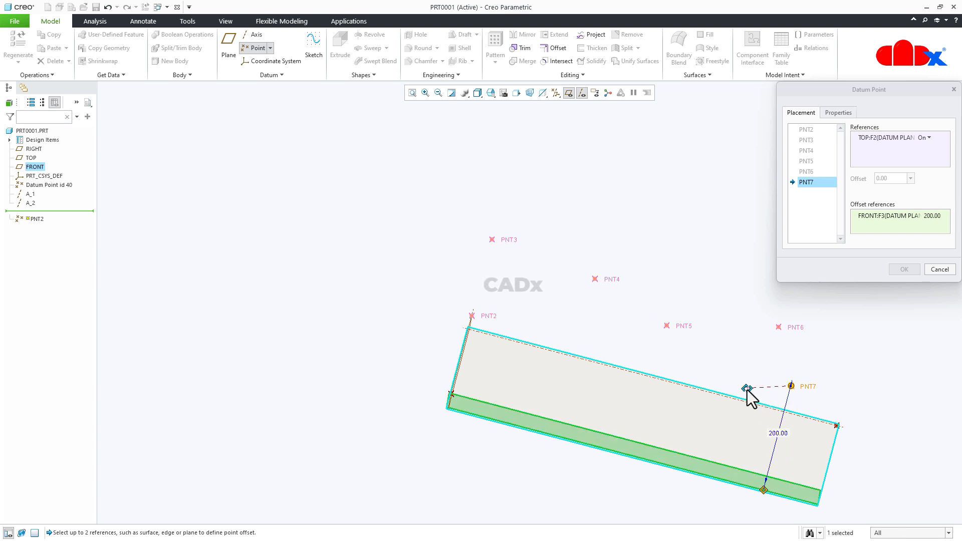
{"action": "left_click_drag", "start_coordinate": [746, 390], "coordinate": [464, 369]}
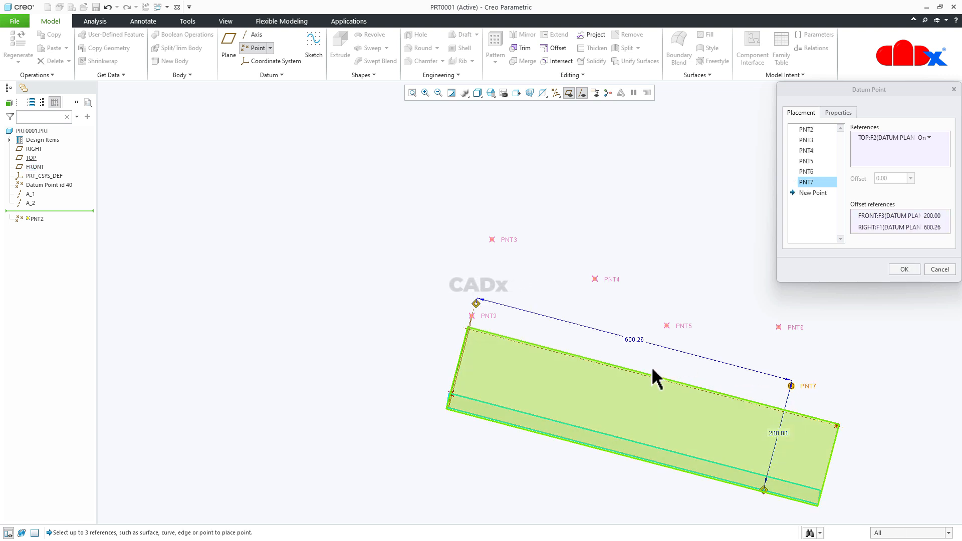
{"action": "double_click", "coordinate": [632, 338]}
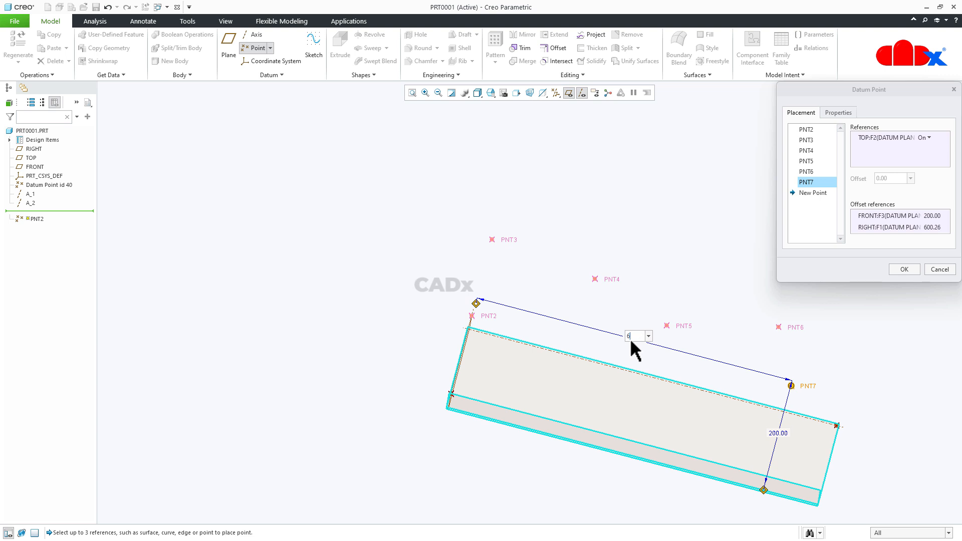
{"action": "type", "text": "600"}
{"action": "key", "text": "Return"}
Set the fourth TOP point's offset from the FRONT plane to 150 mm
{"action": "mouse_move", "coordinate": [647, 359]}
{"action": "middle_mouse_down"}
{"action": "mouse_move", "coordinate": [624, 361]}
{"action": "mouse_move", "coordinate": [635, 372]}
{"action": "mouse_move", "coordinate": [618, 326]}
{"action": "mouse_move", "coordinate": [633, 354]}
{"action": "middle_mouse_up"}
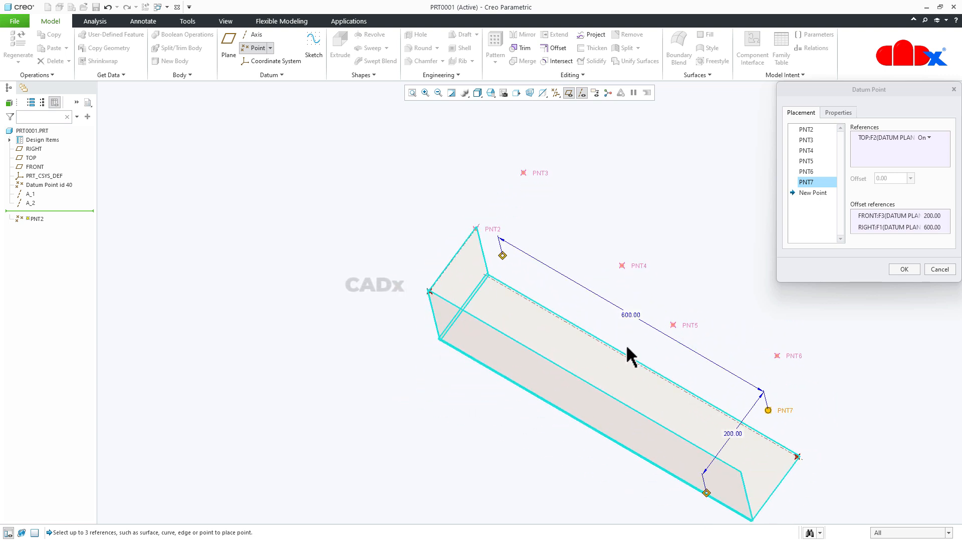
{"action": "middle_click_drag", "start_coordinate": [771, 413], "coordinate": [718, 408]}
{"action": "double_click", "coordinate": [640, 423]}
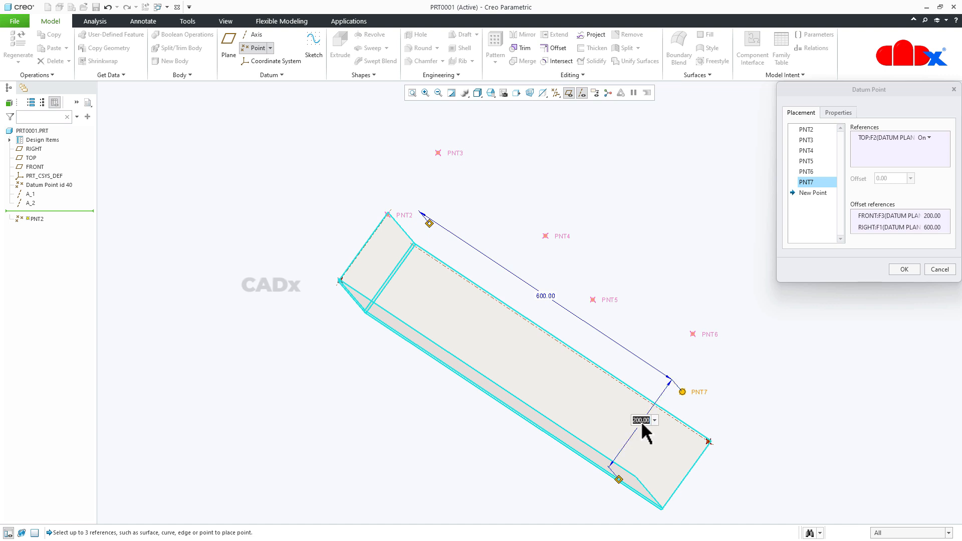
{"action": "type", "text": "150"}
{"action": "key", "text": "Return"}
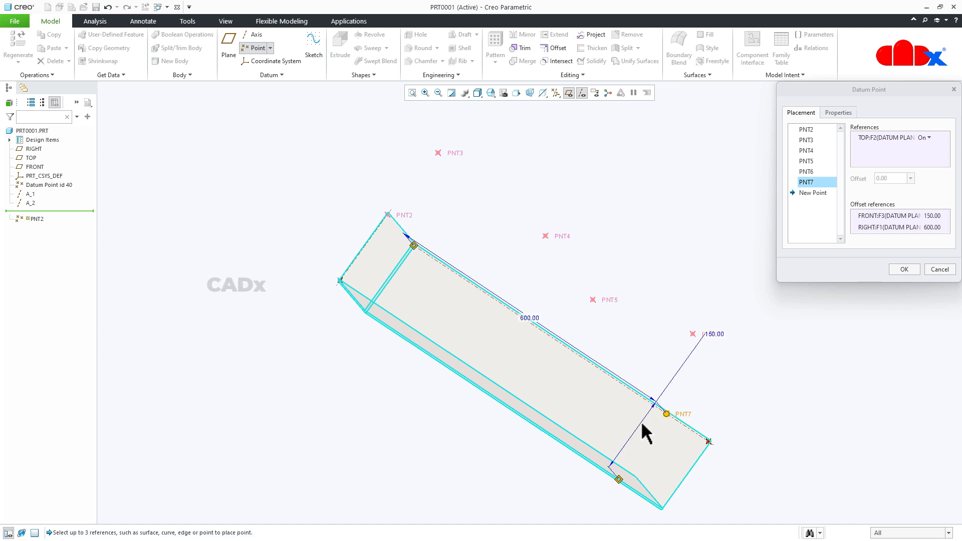
Add a point on axis A_2, offset 650 mm from the RIGHT plane, and complete the datum point feature
{"action": "middle_click_drag", "start_coordinate": [673, 437], "coordinate": [768, 455]}
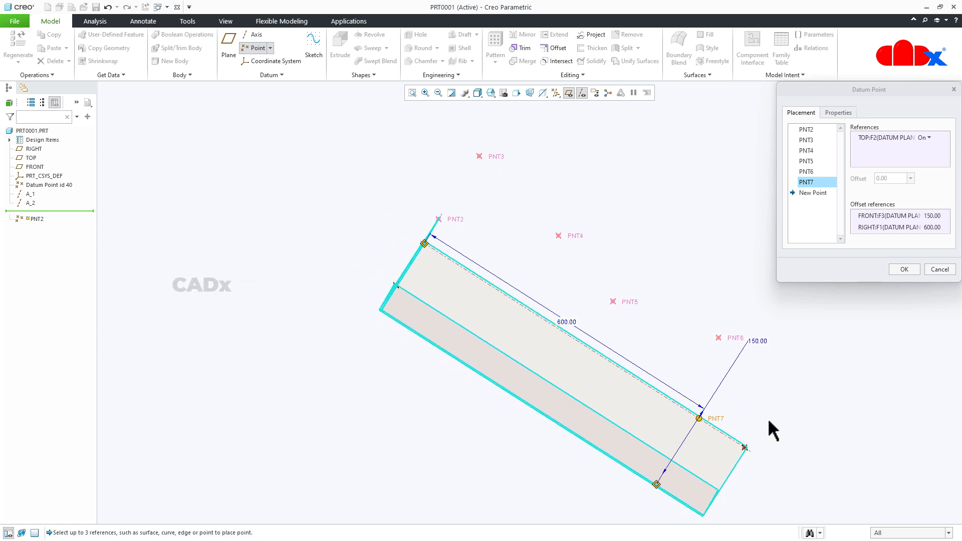
{"action": "left_click", "coordinate": [812, 193]}
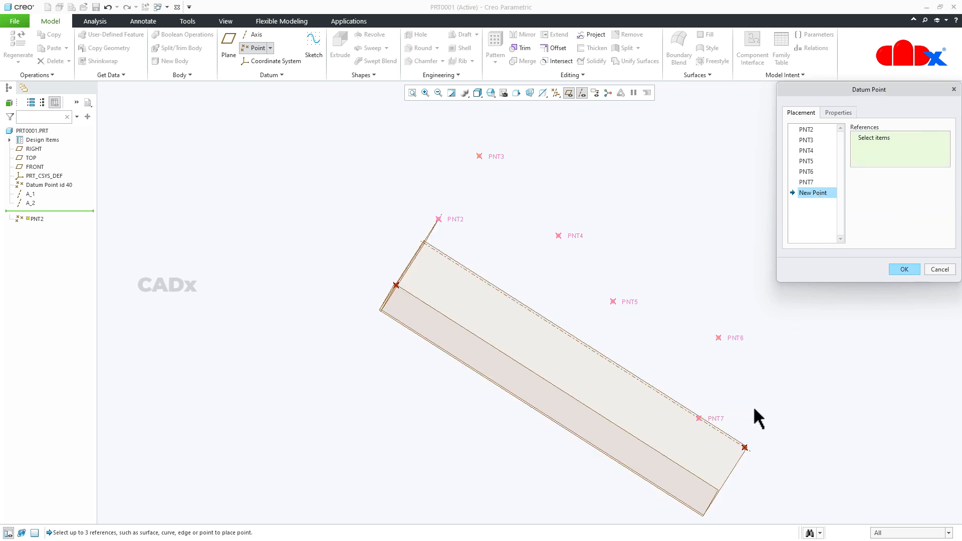
{"action": "scroll", "coordinate": [743, 429], "scroll_direction": "down", "scroll_amount": 1}
{"action": "scroll", "coordinate": [744, 425], "scroll_direction": "down", "scroll_amount": 1}
{"action": "middle_click_drag", "start_coordinate": [742, 425], "coordinate": [735, 420]}
{"action": "scroll", "coordinate": [734, 419], "scroll_direction": "down", "scroll_amount": 1}
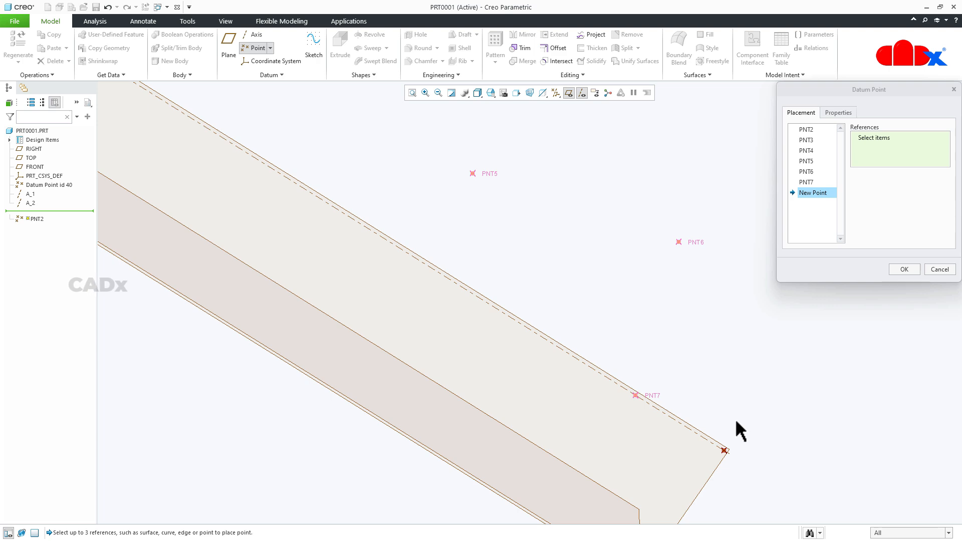
{"action": "left_click", "coordinate": [701, 436]}
{"action": "scroll", "coordinate": [766, 419], "scroll_direction": "up", "scroll_amount": 2}
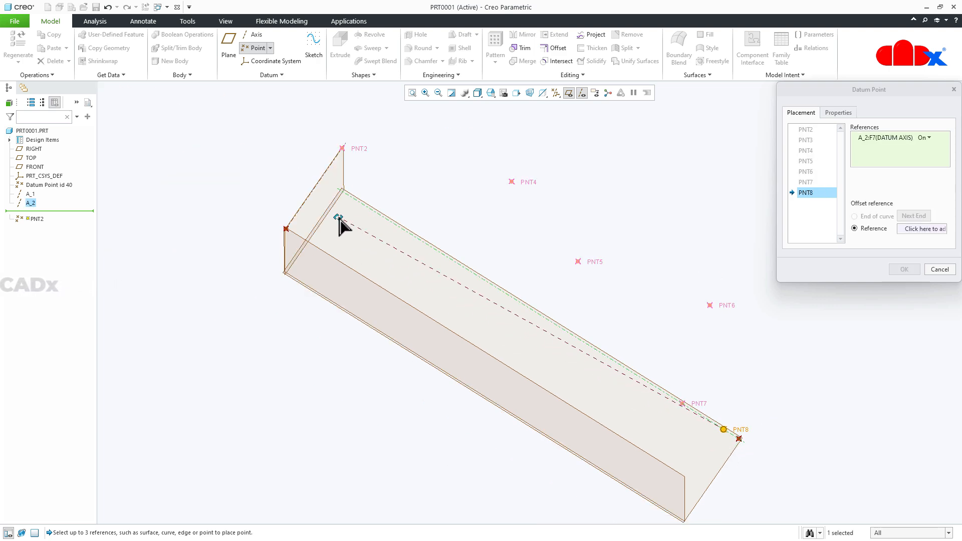
{"action": "left_click", "coordinate": [344, 178]}
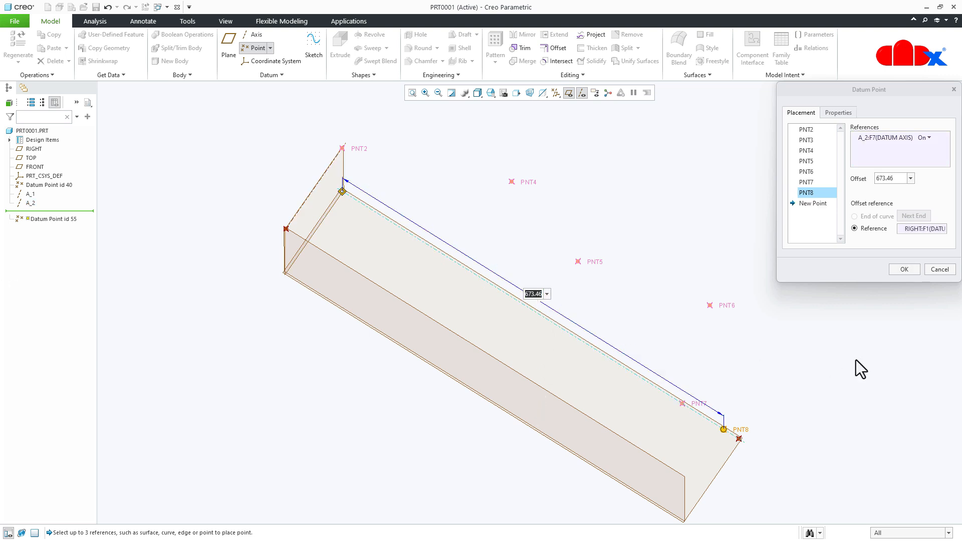
{"action": "type", "text": "650"}
{"action": "key", "text": "Return"}
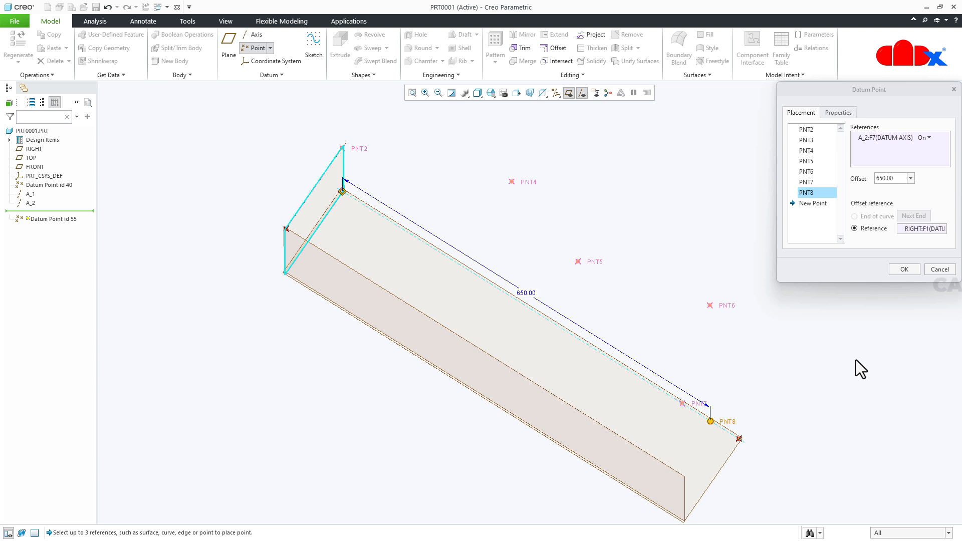
{"action": "left_click", "coordinate": [903, 270]}
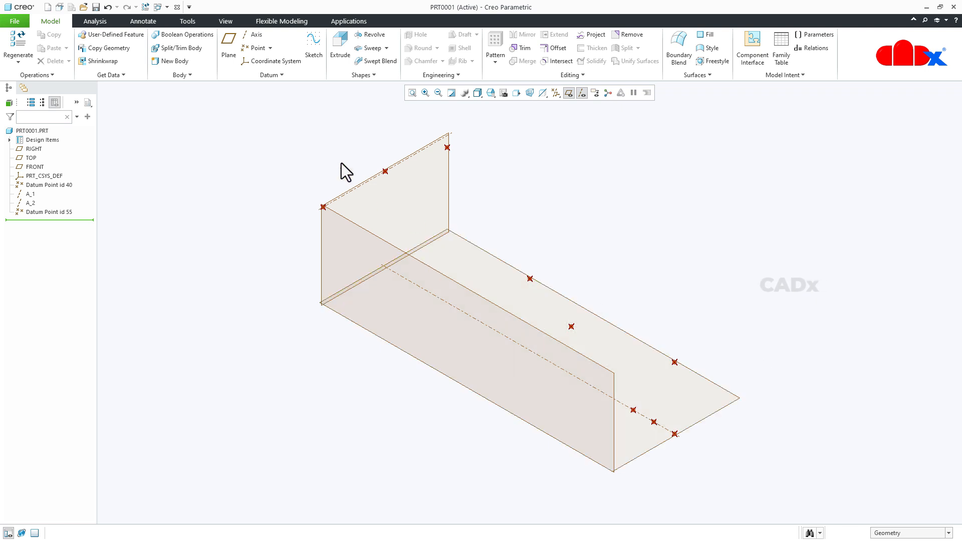
Create a spline curve through the points of the second datum point feature (Datum Point id 55)
{"action": "left_click", "coordinate": [275, 76]}
{"action": "mouse_move", "coordinate": [272, 89]}
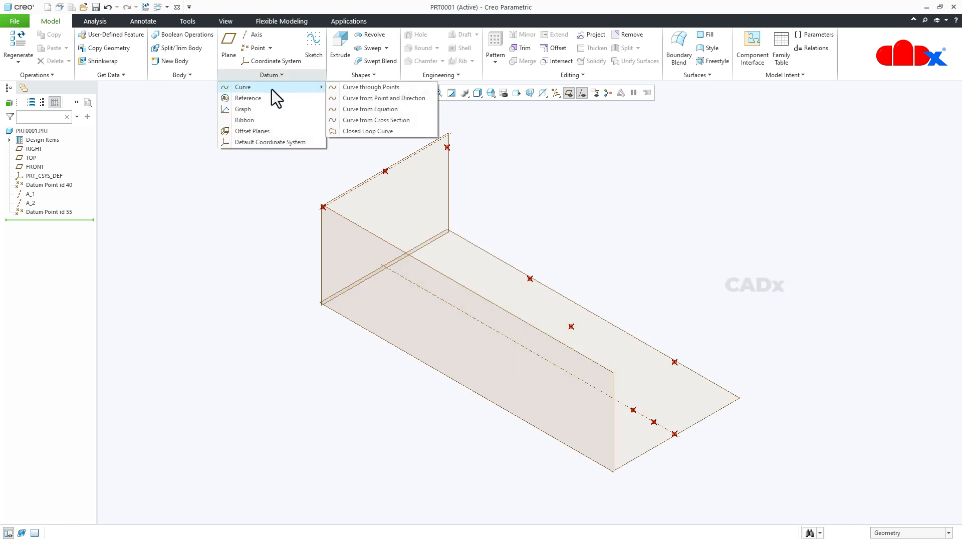
{"action": "left_click", "coordinate": [376, 88]}
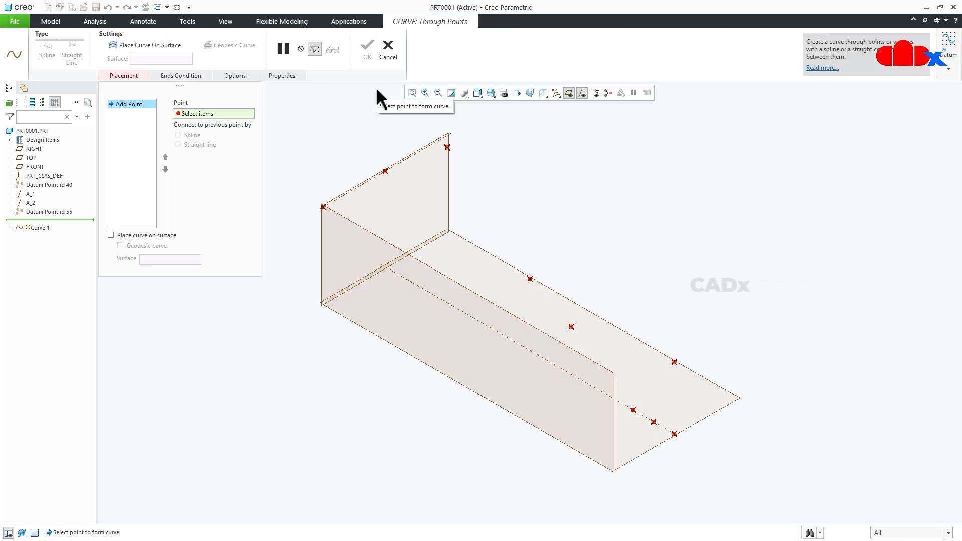
{"action": "left_click", "coordinate": [40, 212]}
{"action": "middle_click_drag", "start_coordinate": [315, 295], "coordinate": [459, 323]}
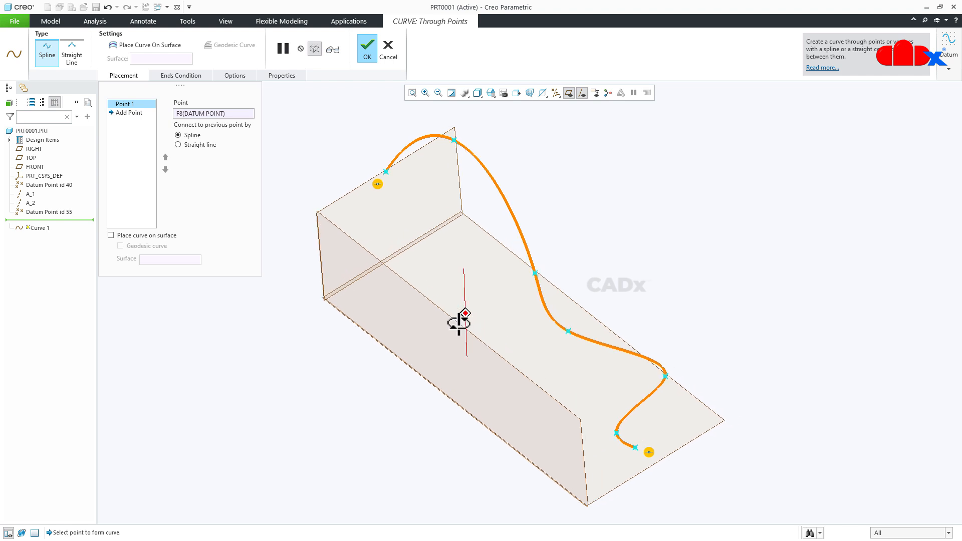
Make the start of the curve tangent to axis A_1
{"action": "scroll", "coordinate": [384, 173], "scroll_direction": "down", "scroll_amount": 4}
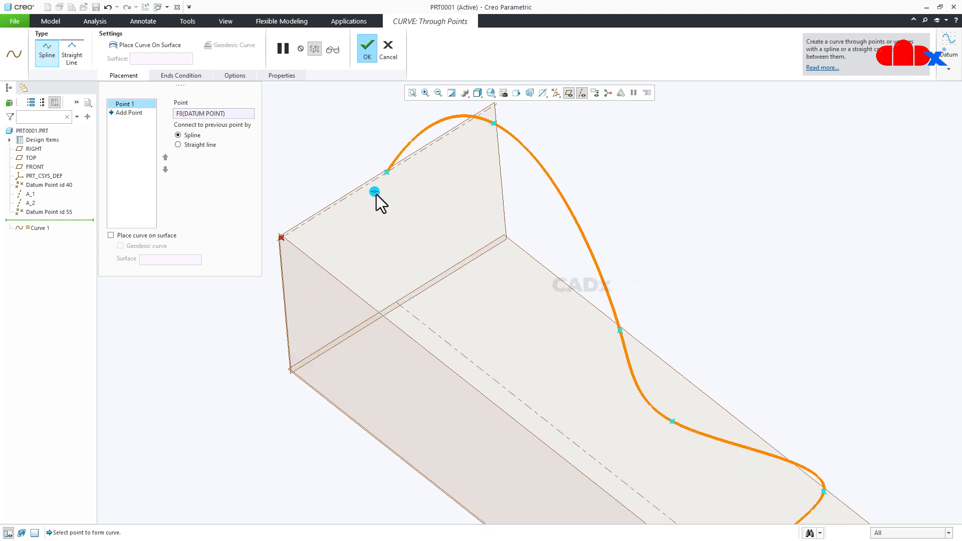
{"action": "right_click", "coordinate": [375, 191]}
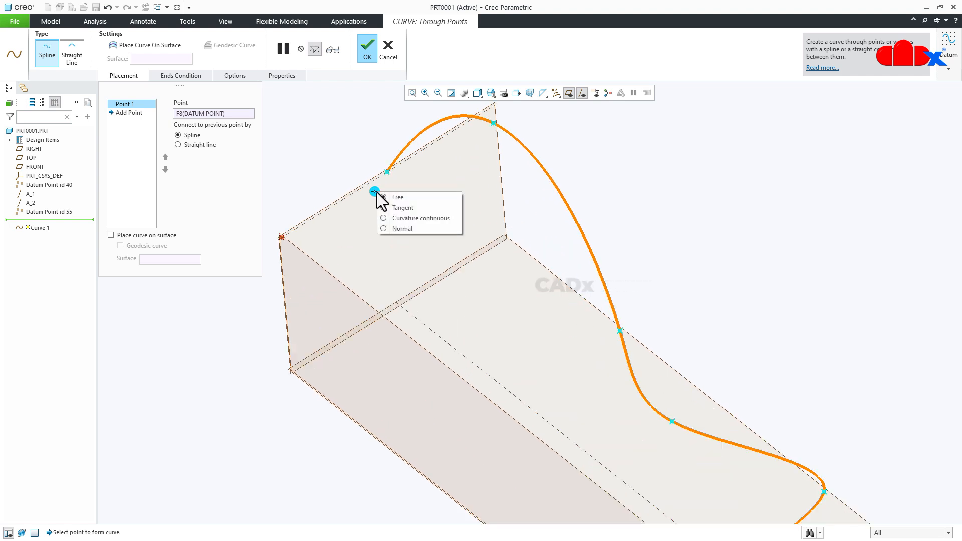
{"action": "left_click", "coordinate": [401, 207]}
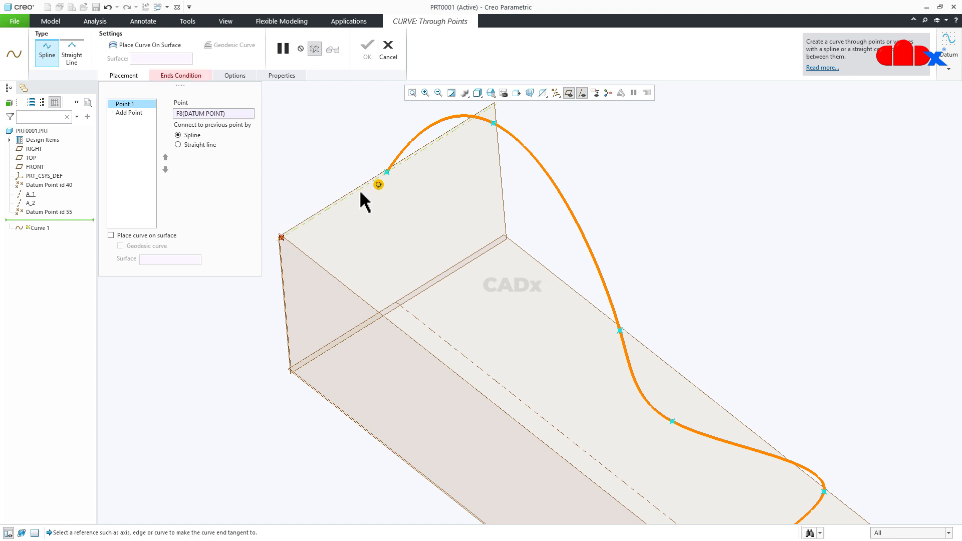
{"action": "left_click", "coordinate": [360, 191]}
Make the far end of the curve tangent to axis A_2
{"action": "middle_click_drag", "start_coordinate": [382, 215], "coordinate": [766, 408]}
{"action": "scroll", "coordinate": [389, 203], "scroll_direction": "down", "scroll_amount": 5}
{"action": "scroll", "coordinate": [687, 392], "scroll_direction": "up", "scroll_amount": 5}
{"action": "middle_click_drag", "start_coordinate": [695, 398], "coordinate": [680, 395]}
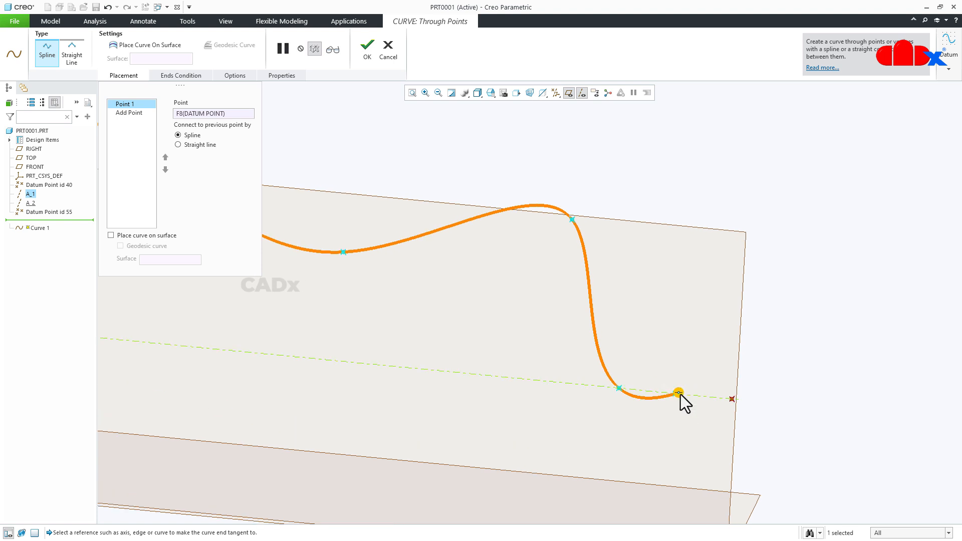
{"action": "right_click", "coordinate": [679, 393]}
{"action": "left_click", "coordinate": [695, 408]}
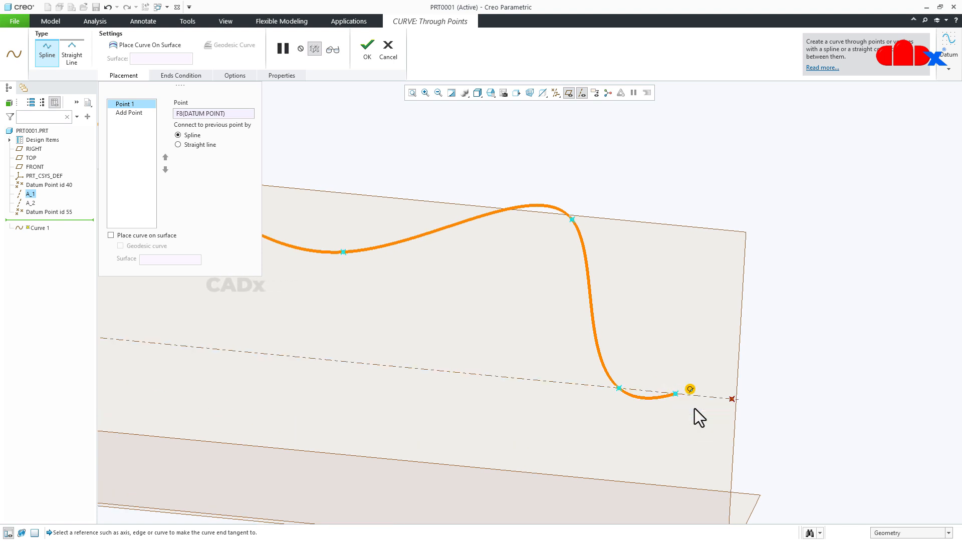
{"action": "left_click", "coordinate": [706, 396]}
Flip the tangent direction at the curve's A_2 end and complete the curve
{"action": "scroll", "coordinate": [702, 401], "scroll_direction": "down", "scroll_amount": 5}
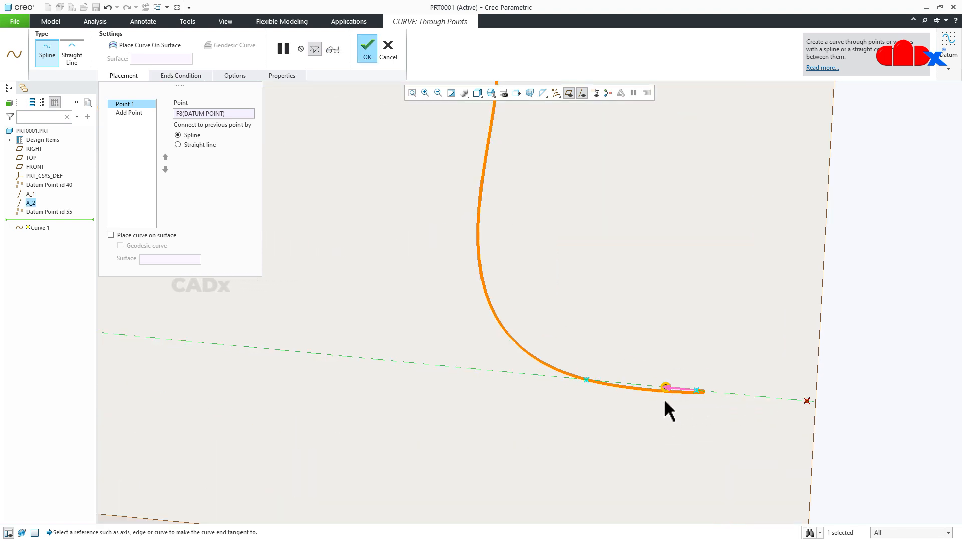
{"action": "left_click", "coordinate": [715, 373]}
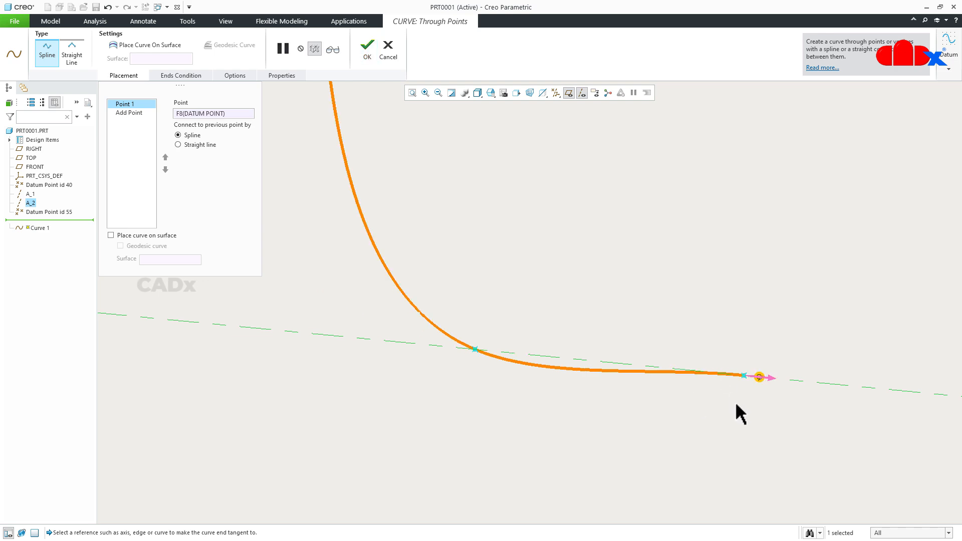
{"action": "scroll", "coordinate": [734, 401], "scroll_direction": "up", "scroll_amount": 4}
{"action": "scroll", "coordinate": [734, 401], "scroll_direction": "up", "scroll_amount": 3}
{"action": "middle_click_drag", "start_coordinate": [732, 403], "coordinate": [690, 397]}
{"action": "scroll", "coordinate": [715, 404], "scroll_direction": "up", "scroll_amount": 3}
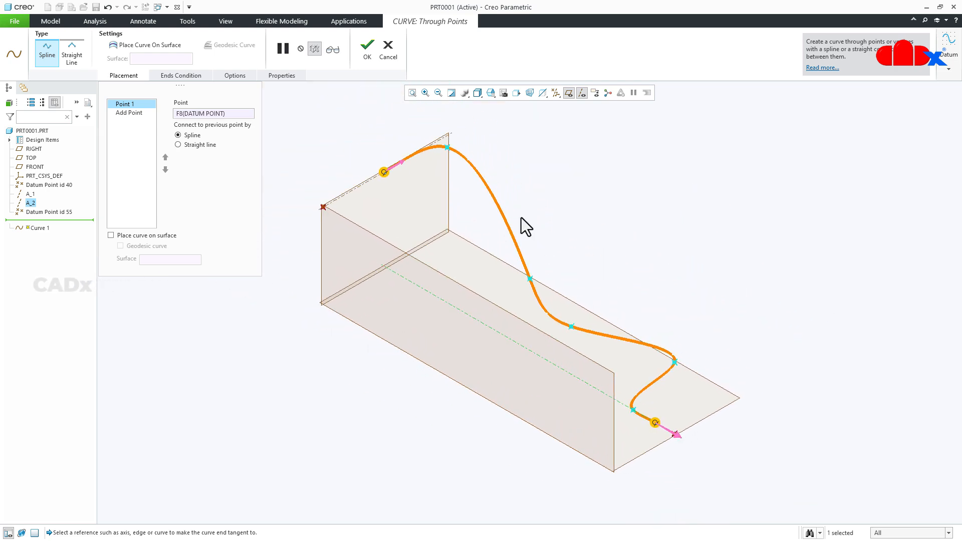
{"action": "middle_click_drag", "start_coordinate": [520, 217], "coordinate": [518, 210]}
{"action": "left_click", "coordinate": [367, 48]}
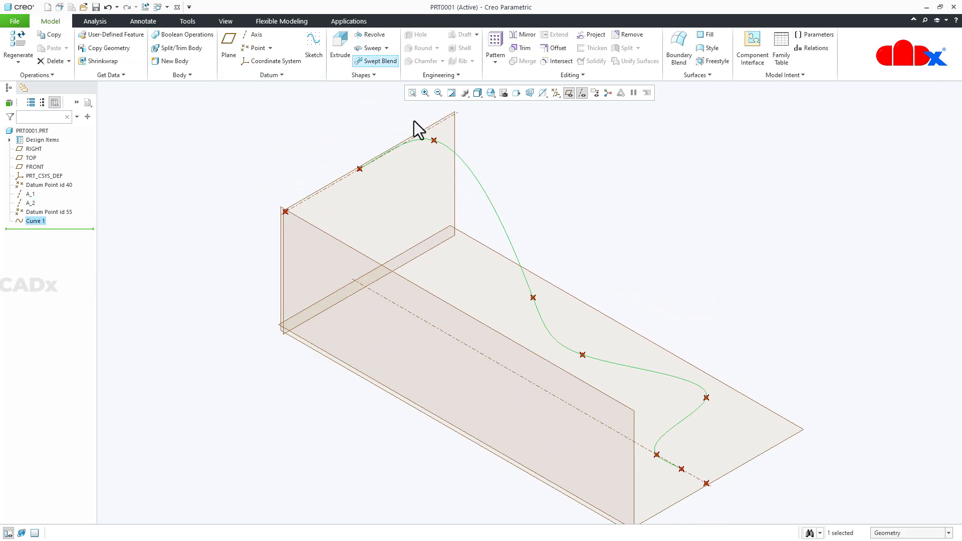
{"action": "scroll", "coordinate": [538, 328], "scroll_direction": "up", "scroll_amount": 2}
{"action": "scroll", "coordinate": [479, 271], "scroll_direction": "down", "scroll_amount": 2}
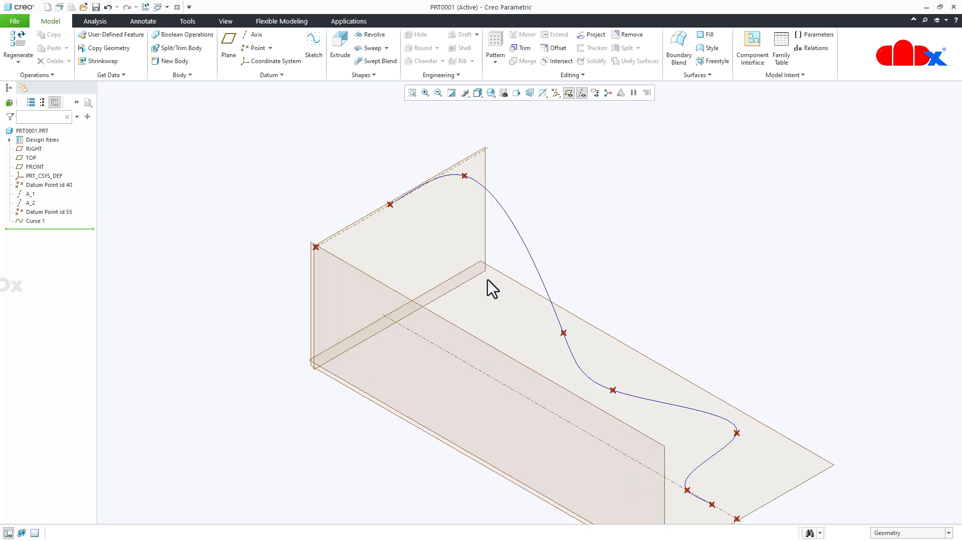
Hide the datum planes and move the first TOP point to about 122 mm from RIGHT and 269 mm from FRONT
{"action": "left_click", "coordinate": [569, 93]}
{"action": "mouse_move", "coordinate": [477, 317]}
{"action": "middle_mouse_down"}
{"action": "mouse_move", "coordinate": [459, 302]}
{"action": "mouse_move", "coordinate": [477, 315]}
{"action": "mouse_move", "coordinate": [471, 337]}
{"action": "mouse_move", "coordinate": [449, 343]}
{"action": "mouse_move", "coordinate": [548, 341]}
{"action": "mouse_move", "coordinate": [581, 369]}
{"action": "mouse_move", "coordinate": [594, 278]}
{"action": "mouse_move", "coordinate": [629, 268]}
{"action": "mouse_move", "coordinate": [622, 242]}
{"action": "mouse_move", "coordinate": [663, 228]}
{"action": "middle_mouse_up"}
{"action": "left_click", "coordinate": [598, 234]}
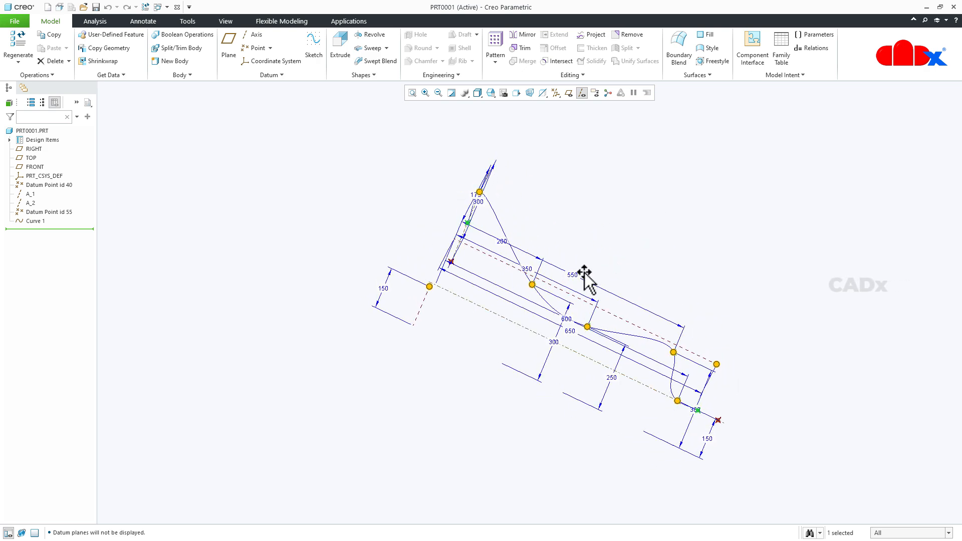
{"action": "left_click", "coordinate": [530, 284]}
{"action": "left_click", "coordinate": [528, 284]}
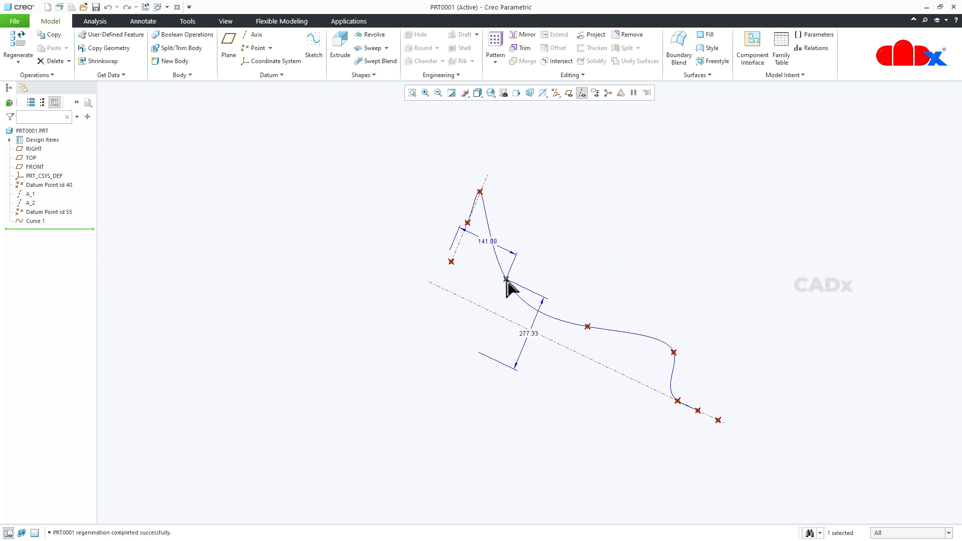
{"action": "middle_click_drag", "start_coordinate": [500, 286], "coordinate": [559, 359]}
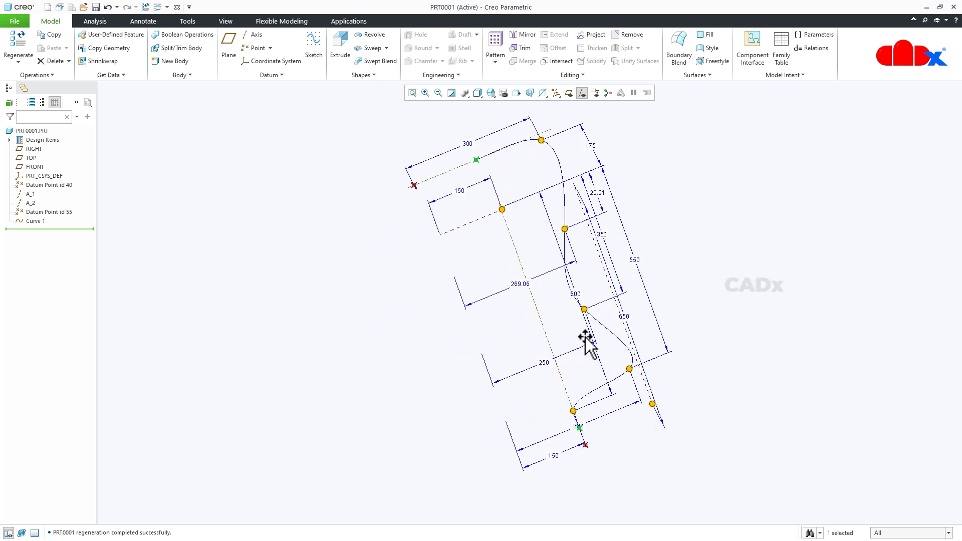
Move the second TOP point to about 300 mm from RIGHT and 290 mm from FRONT, and the third to about 496 mm and 292 mm
{"action": "left_click_drag", "start_coordinate": [584, 310], "coordinate": [596, 260]}
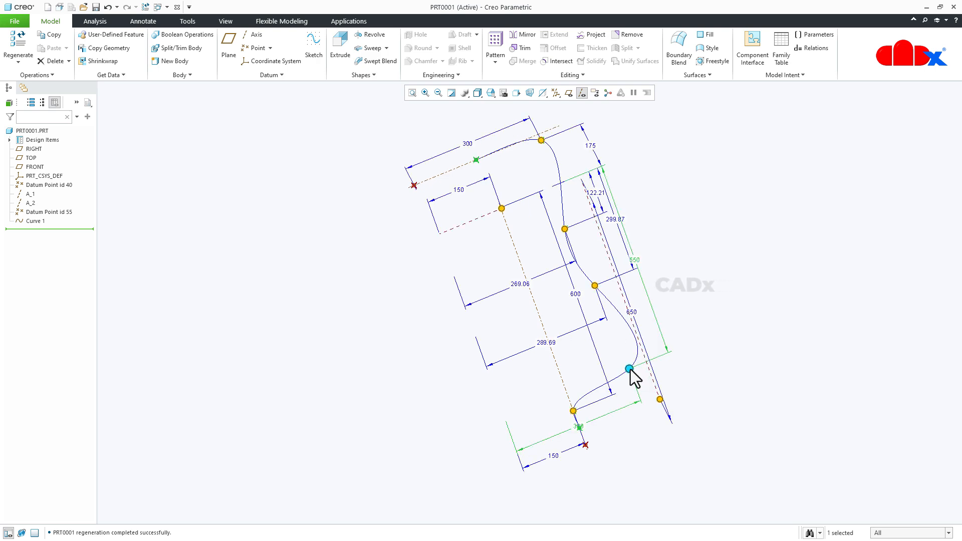
{"action": "left_click_drag", "start_coordinate": [638, 371], "coordinate": [612, 347]}
{"action": "middle_click_drag", "start_coordinate": [611, 346], "coordinate": [621, 296]}
Move the curve point on the RIGHT plane to about 303 mm from FRONT and 141 mm from TOP, and end point editing
{"action": "left_click_drag", "start_coordinate": [574, 199], "coordinate": [575, 213]}
{"action": "middle_click_drag", "start_coordinate": [575, 296], "coordinate": [554, 339]}
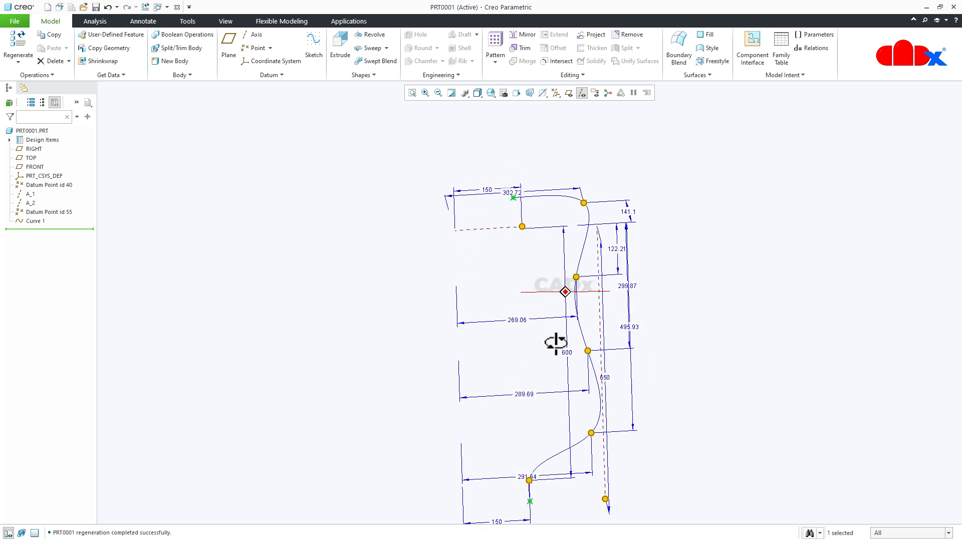
{"action": "key", "text": "ctrl+d"}
{"action": "left_click", "coordinate": [557, 405]}
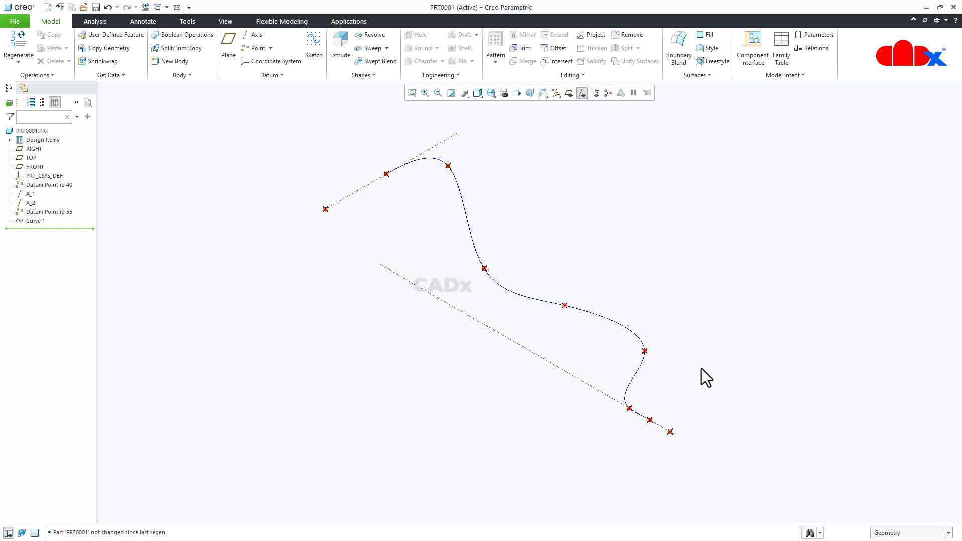
{"action": "mouse_move", "coordinate": [709, 364]}
{"action": "middle_mouse_down"}
{"action": "mouse_move", "coordinate": [705, 357]}
{"action": "mouse_move", "coordinate": [710, 364]}
{"action": "middle_mouse_up"}
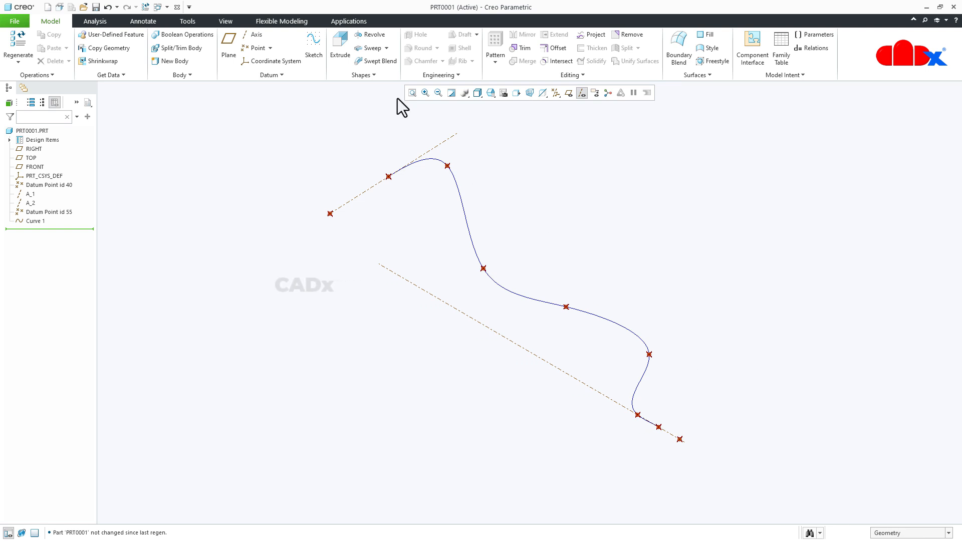
Start a constant-section sweep along the curve and open its section sketch in 2D orientation
{"action": "left_click", "coordinate": [363, 52]}
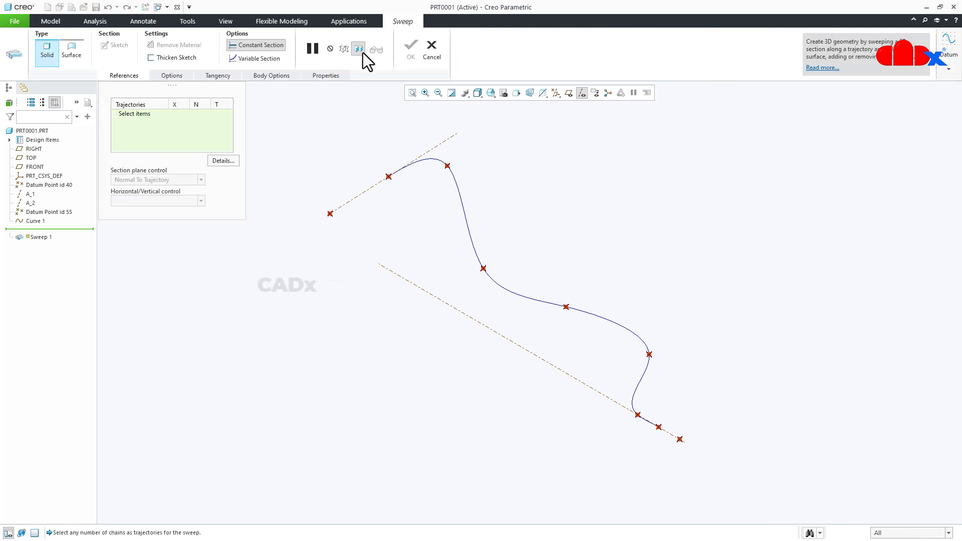
{"action": "left_click", "coordinate": [403, 169]}
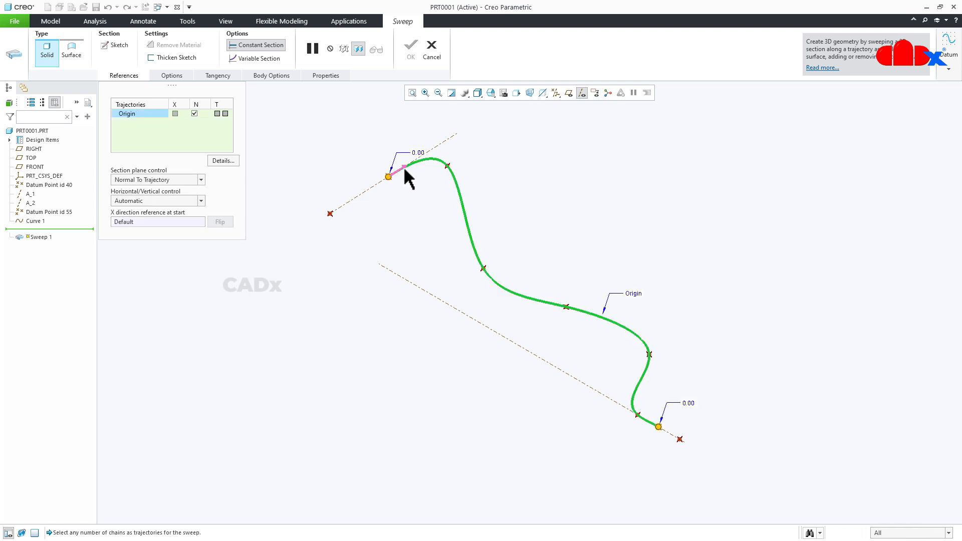
{"action": "left_click", "coordinate": [107, 47]}
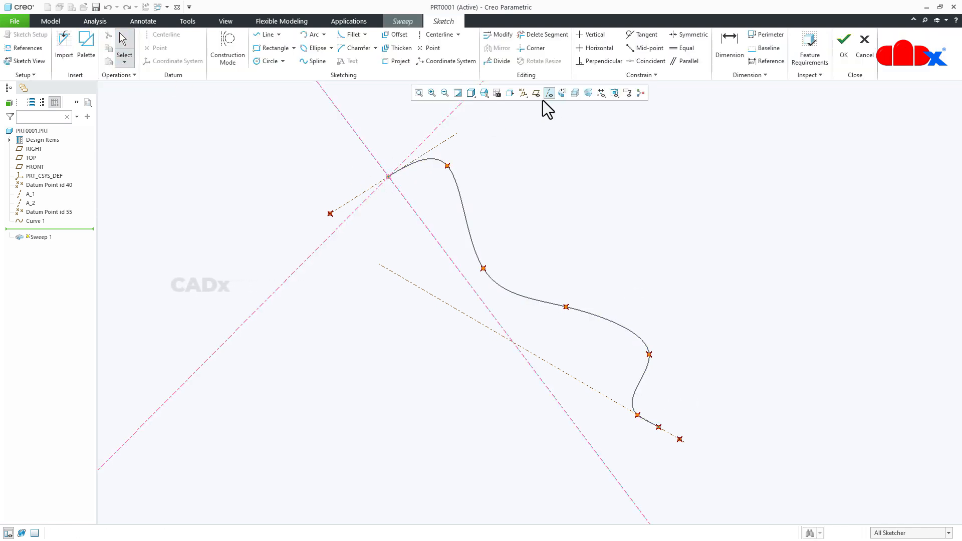
{"action": "left_click", "coordinate": [562, 92]}
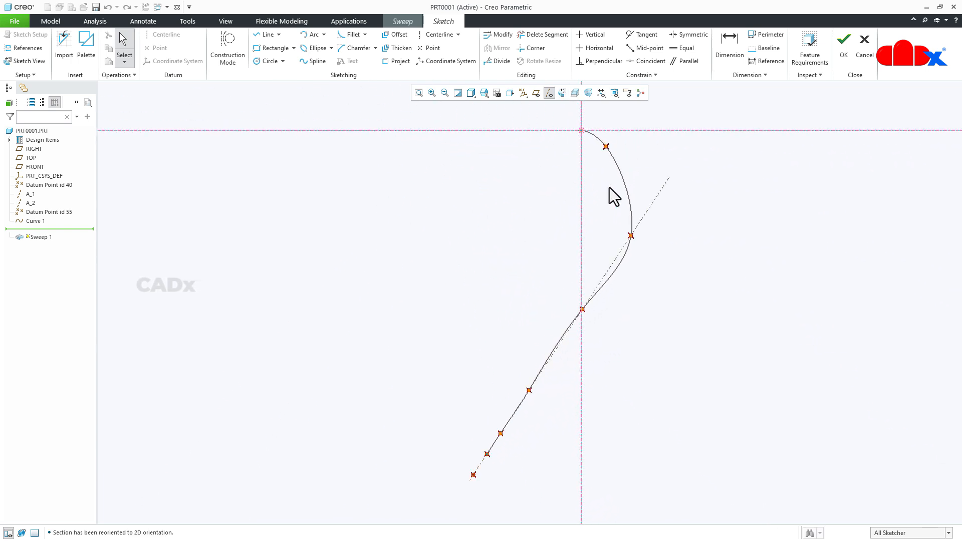
Sketch a slanted line rising about 55 mm from the trajectory's start point
{"action": "middle_click_drag", "start_coordinate": [635, 204], "coordinate": [629, 281]}
{"action": "right_click", "coordinate": [629, 281]}
{"action": "left_click", "coordinate": [653, 300]}
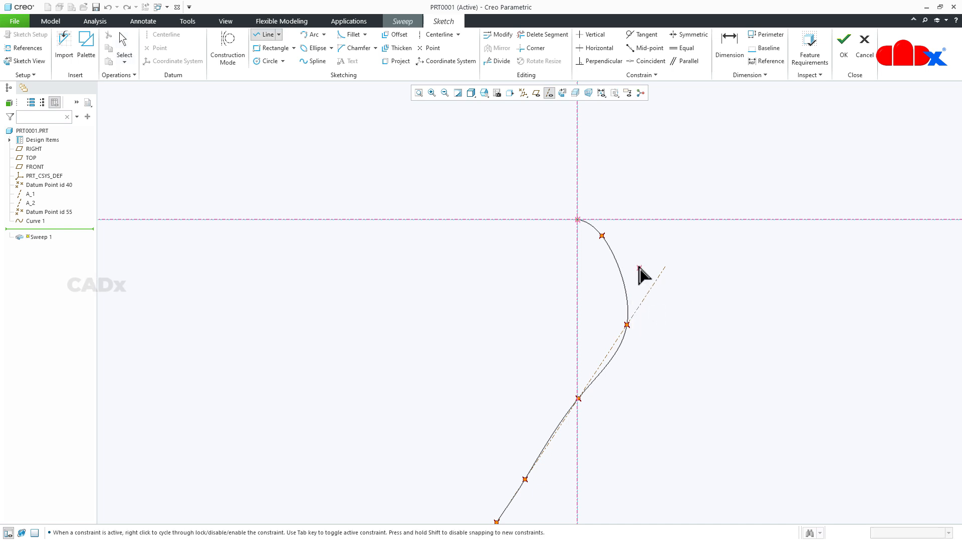
{"action": "left_click", "coordinate": [579, 220]}
{"action": "left_click", "coordinate": [630, 193]}
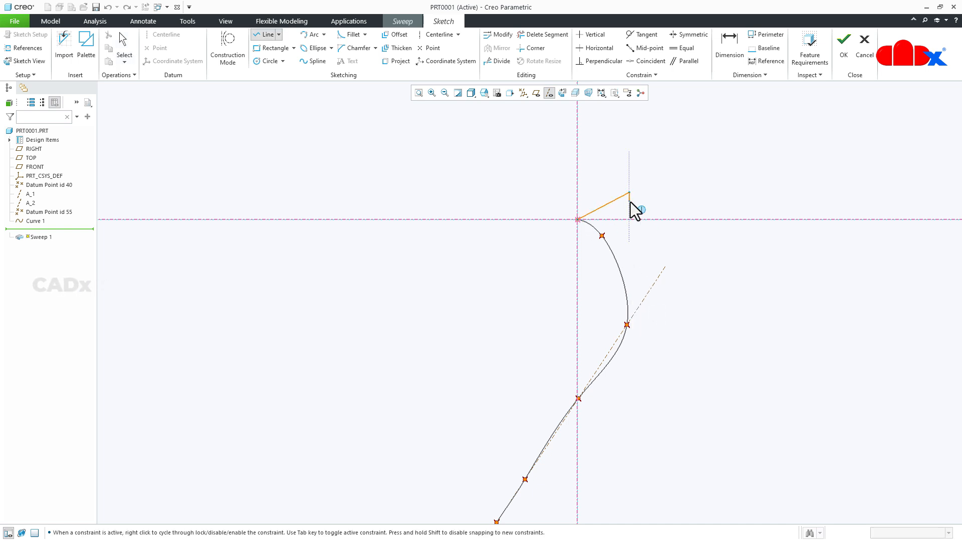
{"action": "middle_click", "coordinate": [619, 209]}
{"action": "scroll", "coordinate": [617, 208], "scroll_direction": "up", "scroll_amount": 5}
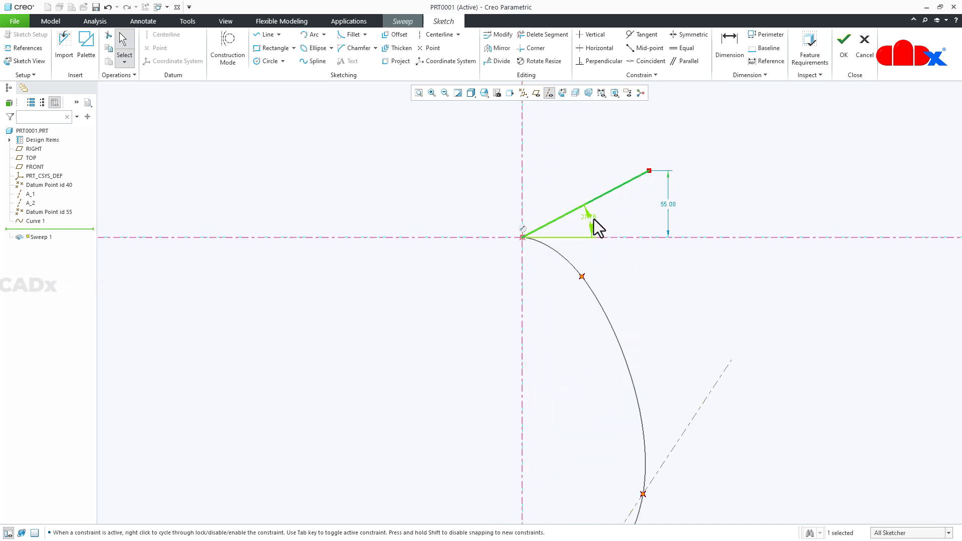
Set the section line's angle from the horizontal reference to 25 degrees and dimension its length at 50 mm
{"action": "double_click", "coordinate": [594, 220]}
{"action": "type", "text": "25"}
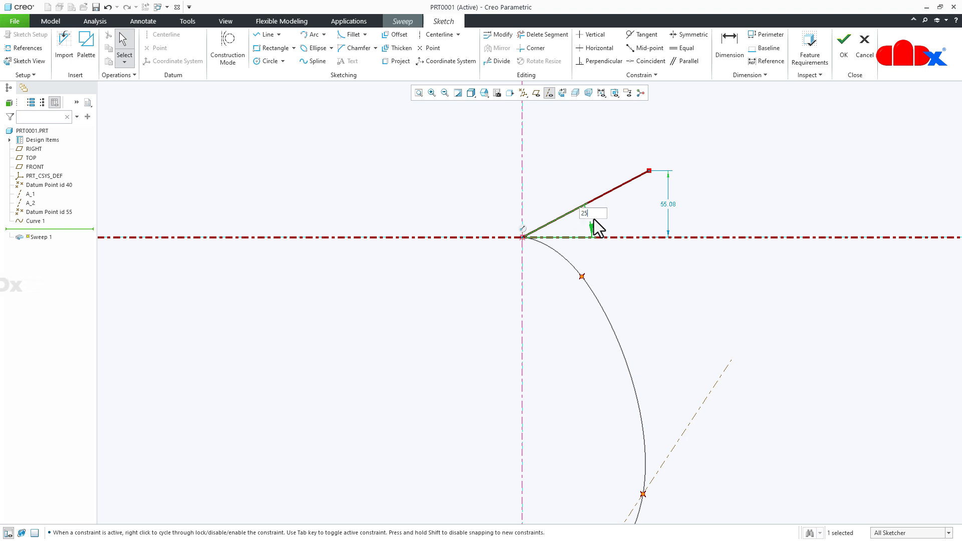
{"action": "key", "text": "Return"}
{"action": "left_click", "coordinate": [727, 48]}
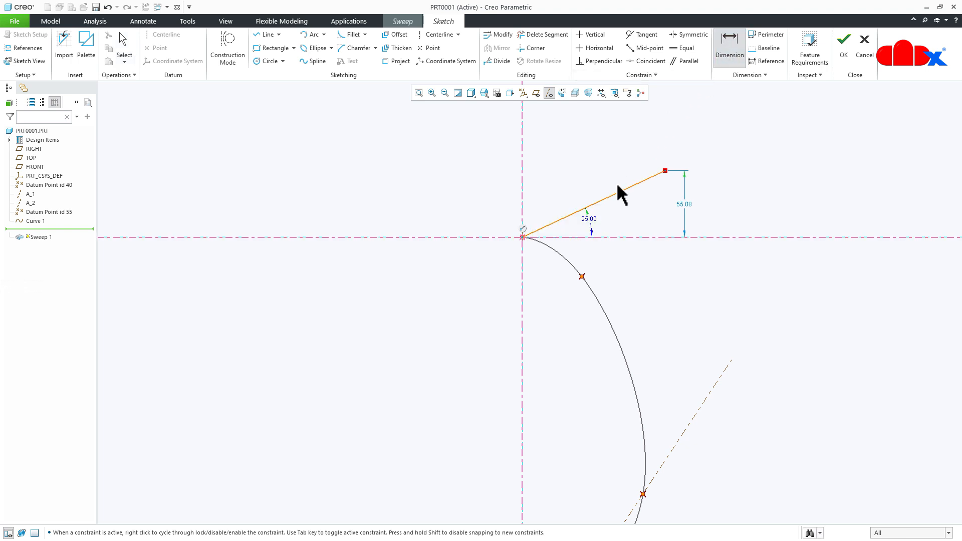
{"action": "left_click", "coordinate": [609, 198]}
{"action": "middle_click", "coordinate": [590, 189]}
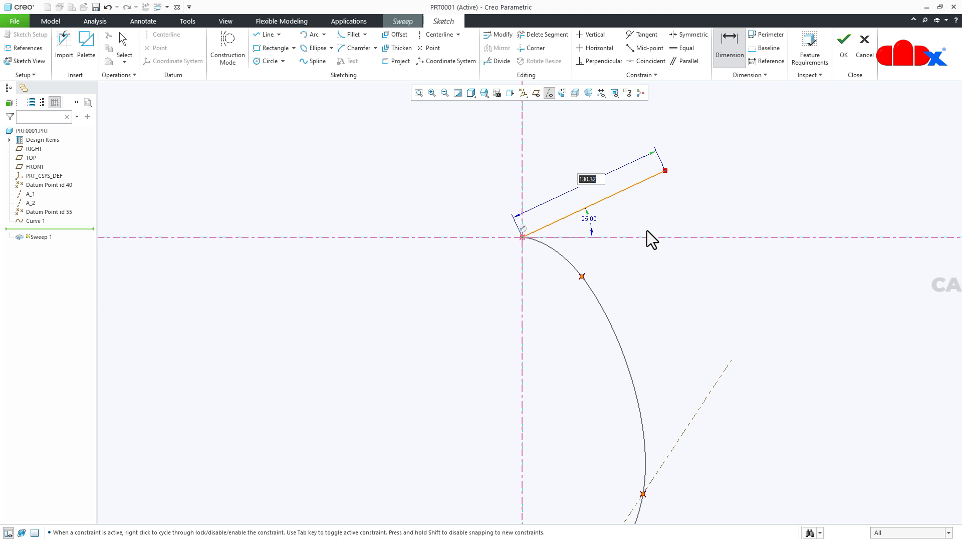
{"action": "type", "text": "50"}
{"action": "key", "text": "Return"}
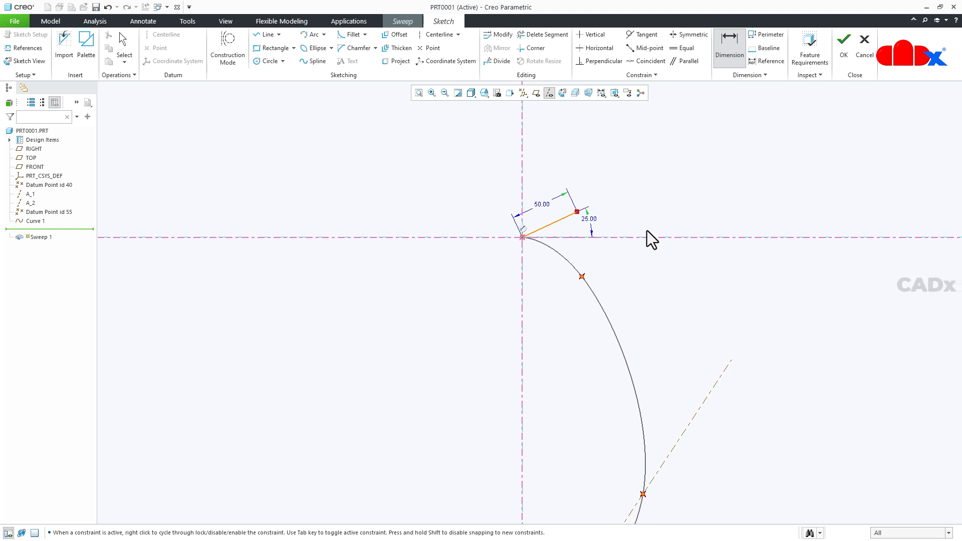
Finish the section sketch and accept switching the sweep to a surface
{"action": "mouse_move", "coordinate": [617, 264]}
{"action": "middle_mouse_down"}
{"action": "mouse_move", "coordinate": [603, 293]}
{"action": "mouse_move", "coordinate": [691, 283]}
{"action": "mouse_move", "coordinate": [685, 299]}
{"action": "middle_mouse_up"}
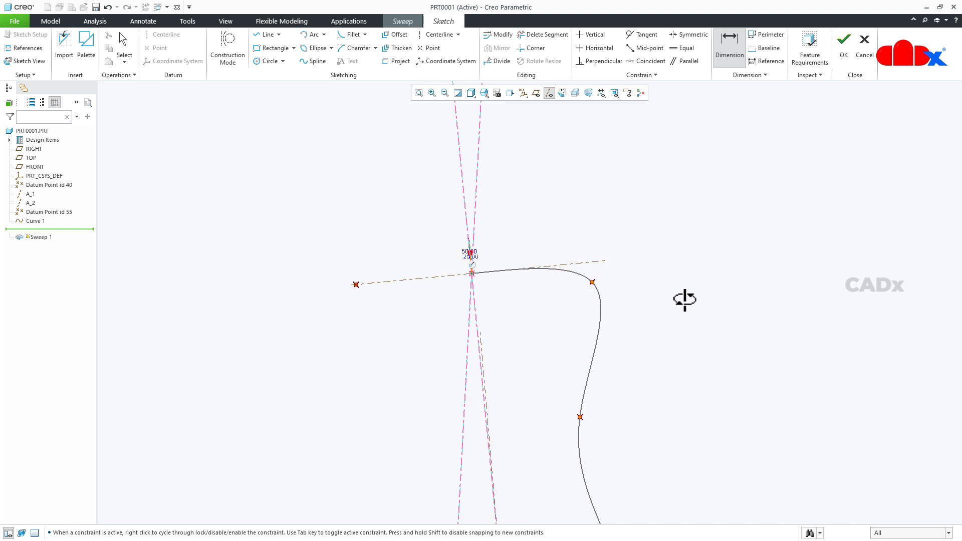
{"action": "left_click", "coordinate": [846, 59]}
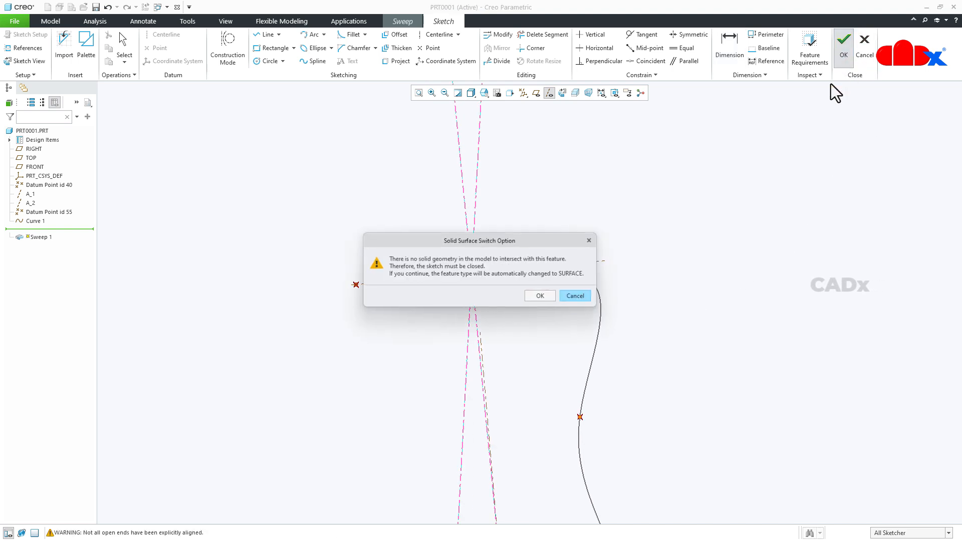
{"action": "left_click", "coordinate": [546, 296]}
{"action": "middle_click_drag", "start_coordinate": [593, 328], "coordinate": [547, 345]}
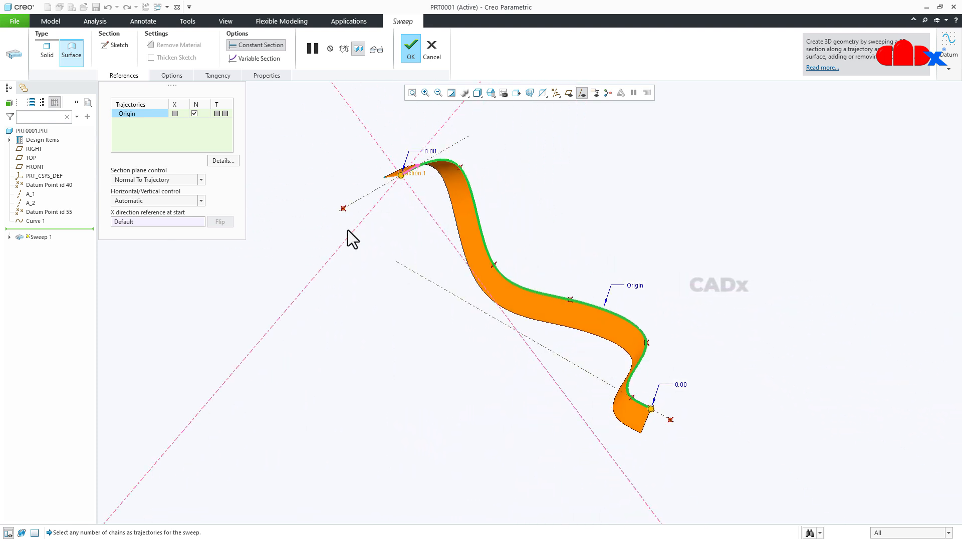
Reopen the sweep's section sketch in 2D orientation with the Relations editor active for the section
{"action": "left_click", "coordinate": [117, 46]}
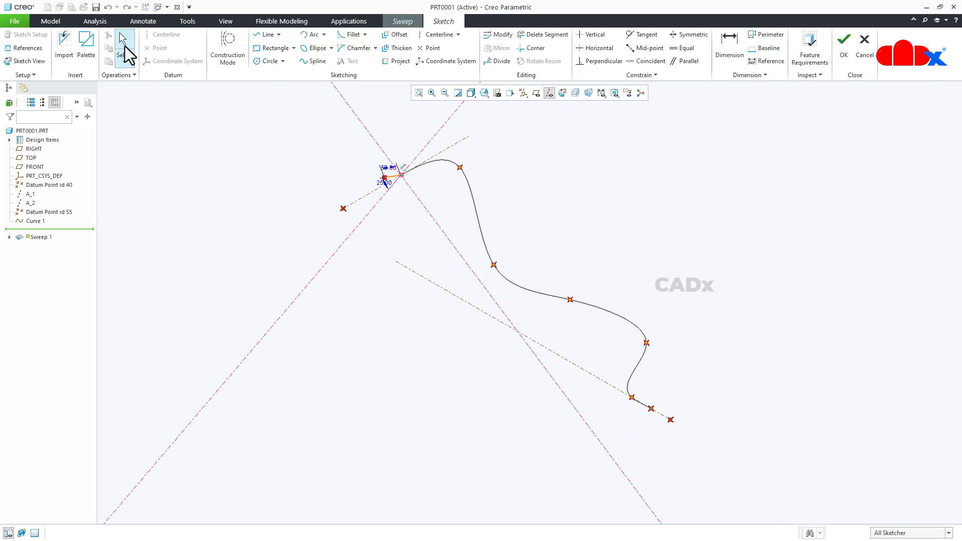
{"action": "left_click", "coordinate": [188, 21]}
{"action": "left_click", "coordinate": [412, 47]}
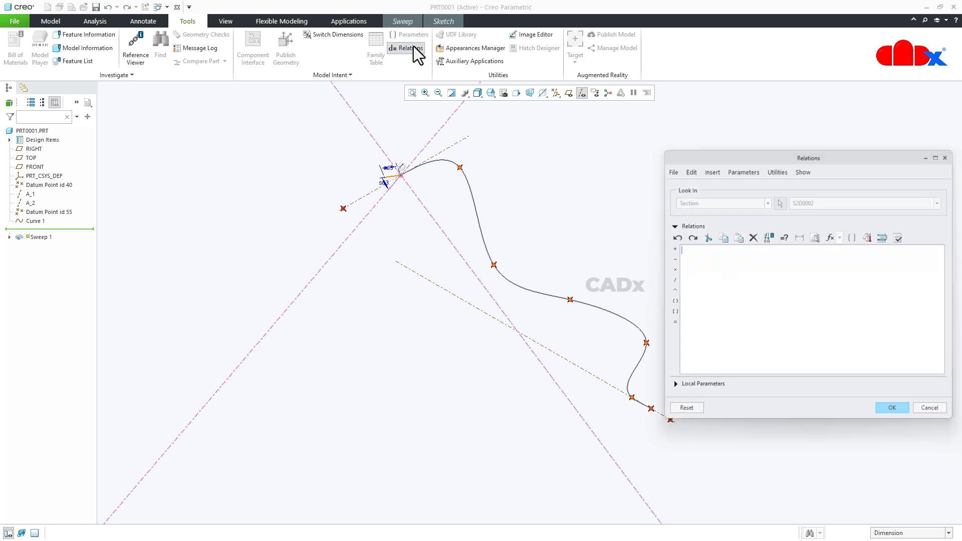
{"action": "left_click", "coordinate": [443, 21]}
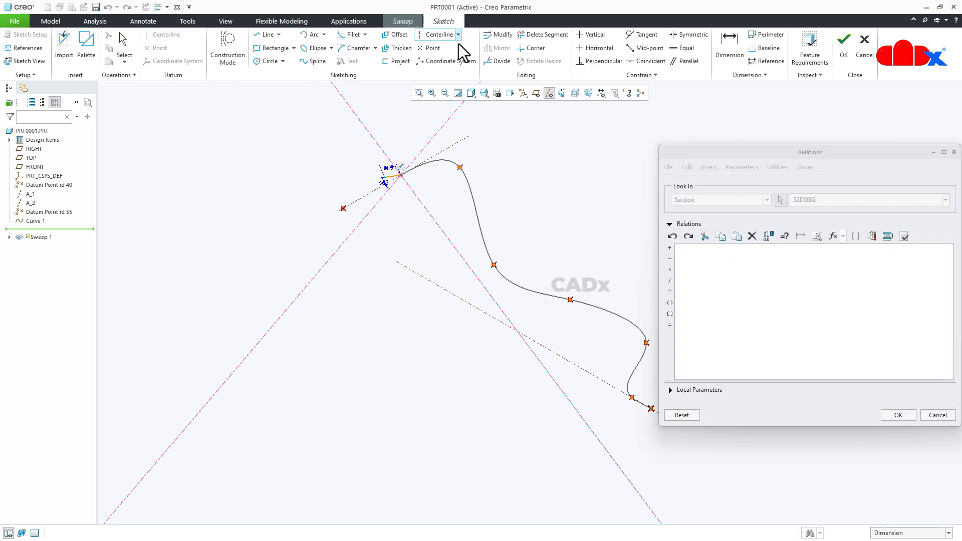
{"action": "left_click", "coordinate": [562, 94]}
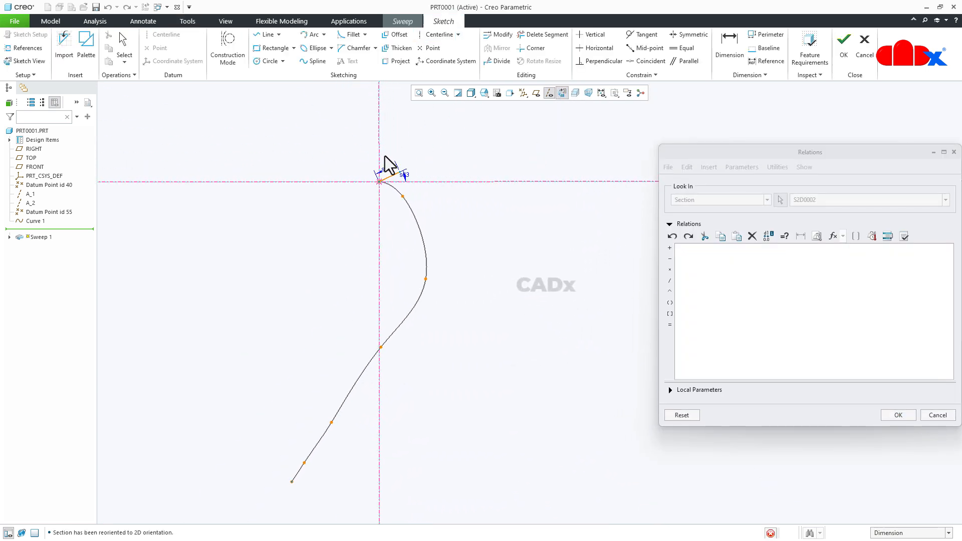
{"action": "scroll", "coordinate": [403, 175], "scroll_direction": "up", "scroll_amount": 3}
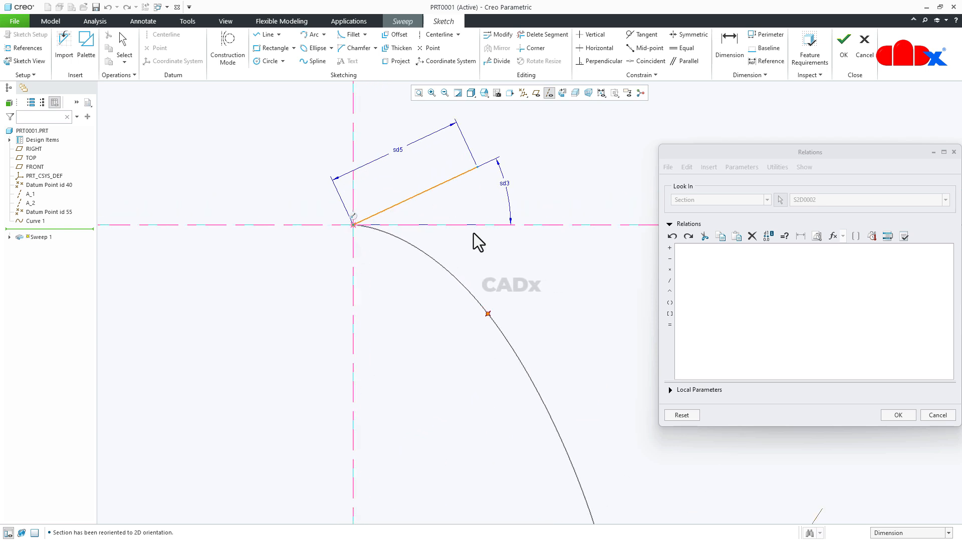
Write the relation sd3=trajpar*360*100 to drive the section line's angle along the trajectory
{"action": "left_click", "coordinate": [506, 184]}
{"action": "left_click", "coordinate": [670, 324]}
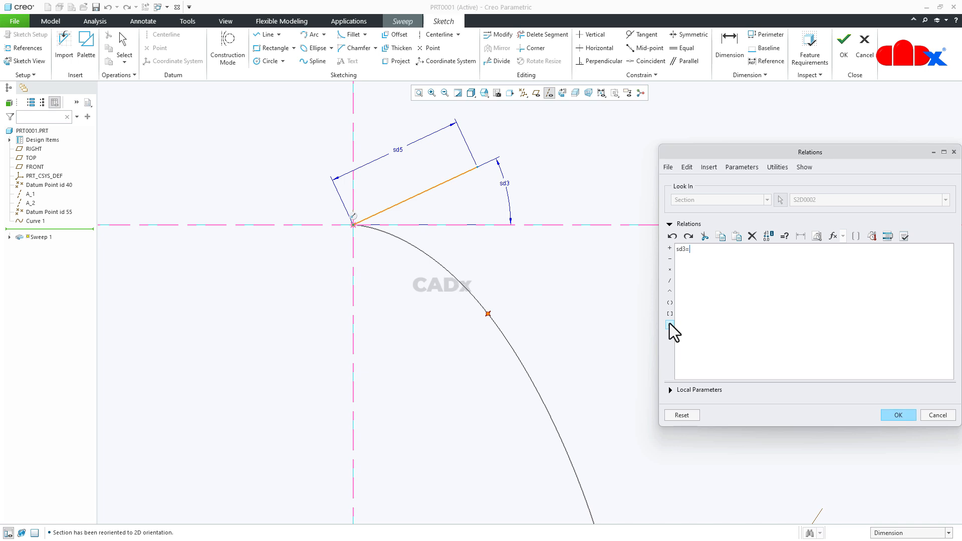
{"action": "left_click", "coordinate": [831, 236]}
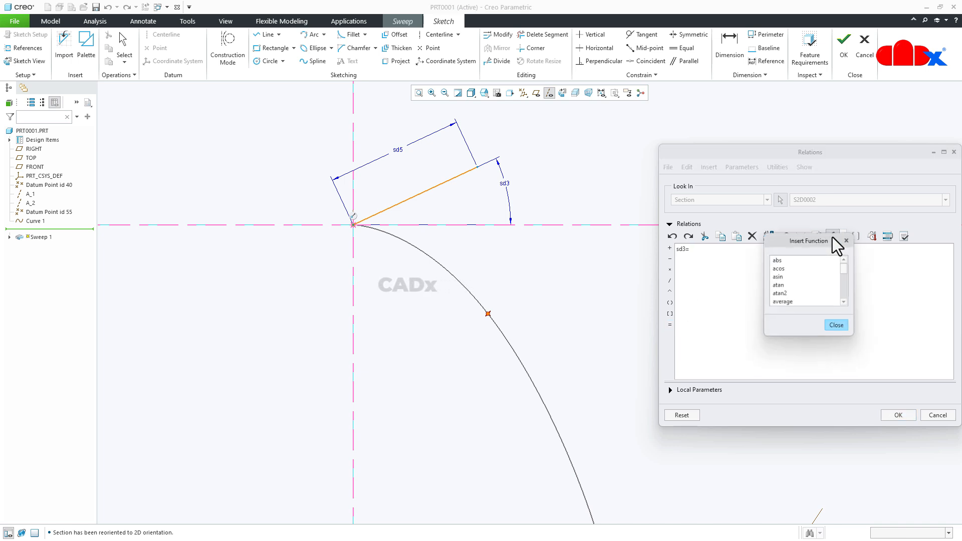
{"action": "left_click_drag", "start_coordinate": [846, 271], "coordinate": [851, 303]}
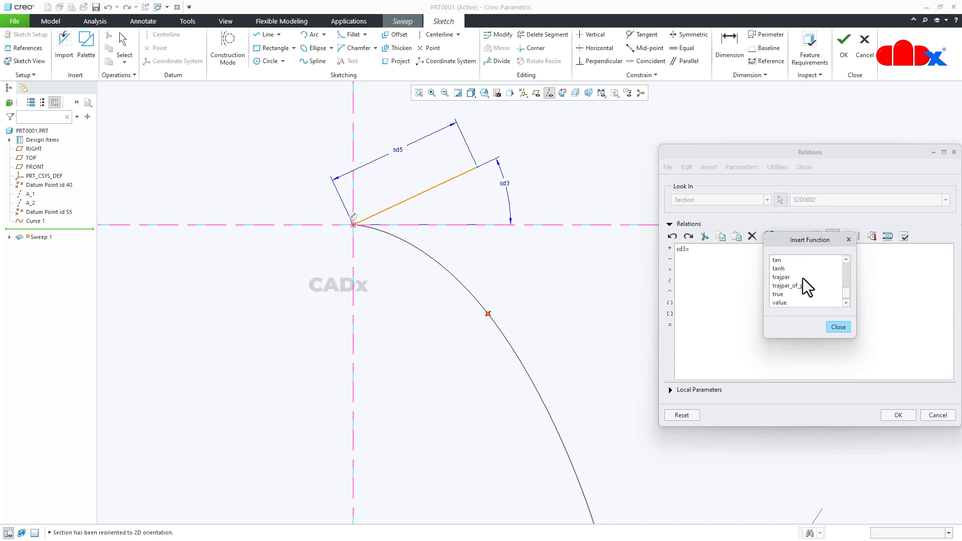
{"action": "double_click", "coordinate": [783, 277]}
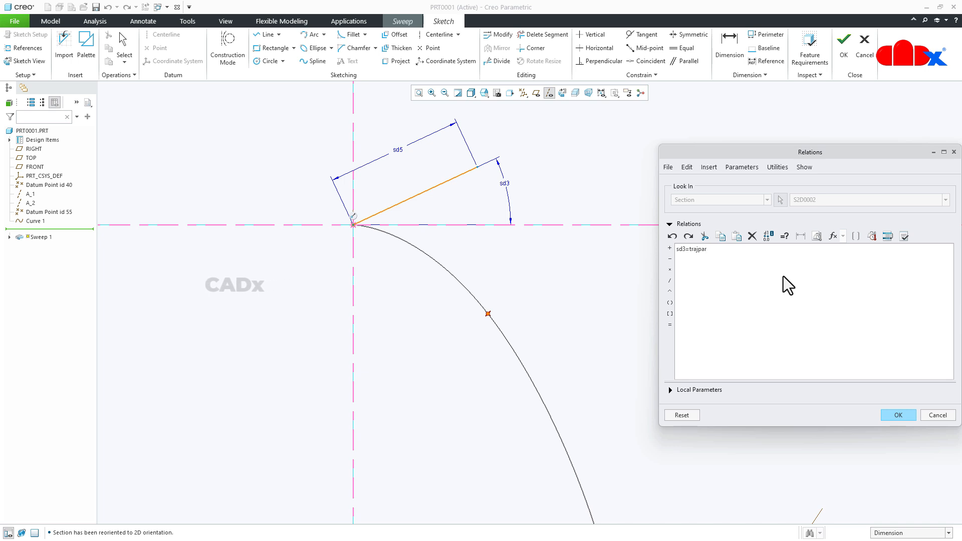
{"action": "type", "text": "*"}
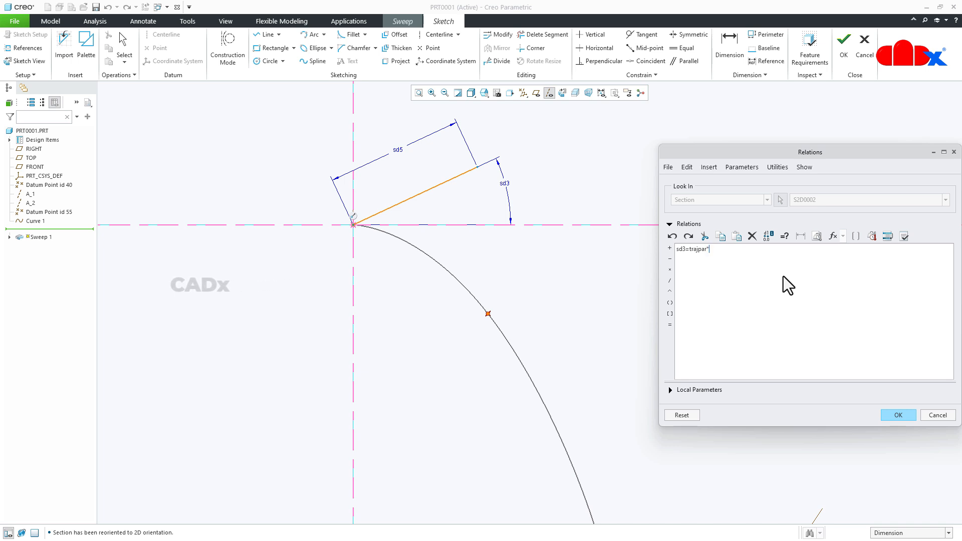
{"action": "type", "text": "360*"}
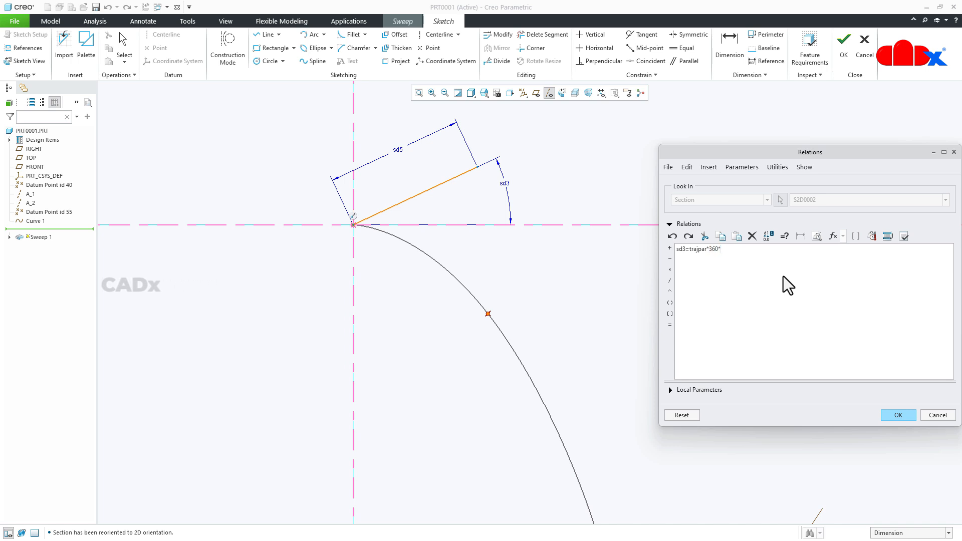
{"action": "type", "text": "100"}
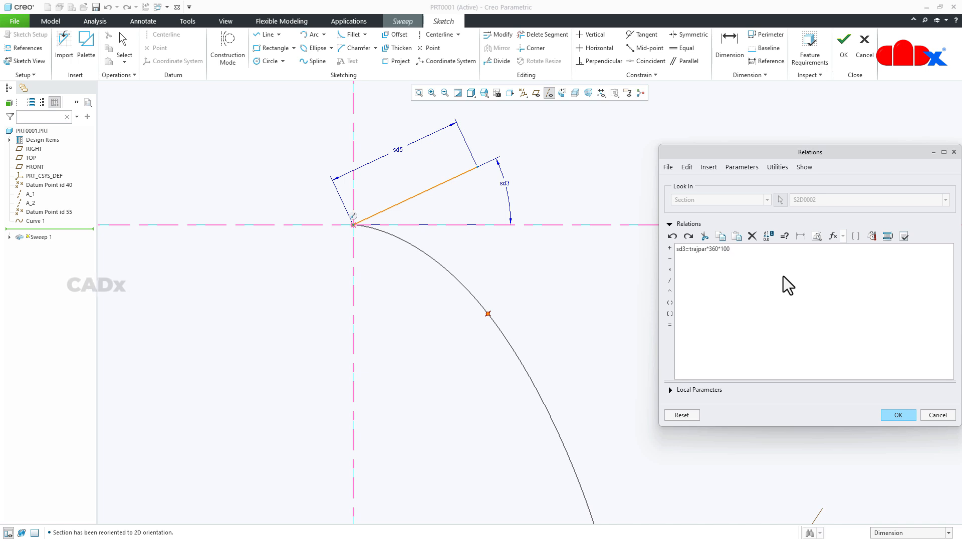
Verify and accept the angle relation, and finish the section sketch
{"action": "left_click", "coordinate": [903, 237]}
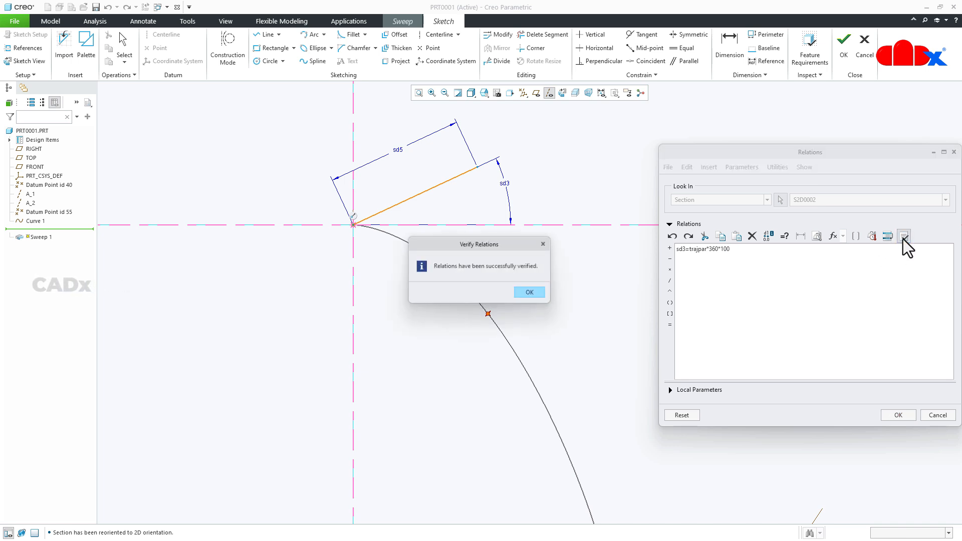
{"action": "left_click", "coordinate": [543, 295]}
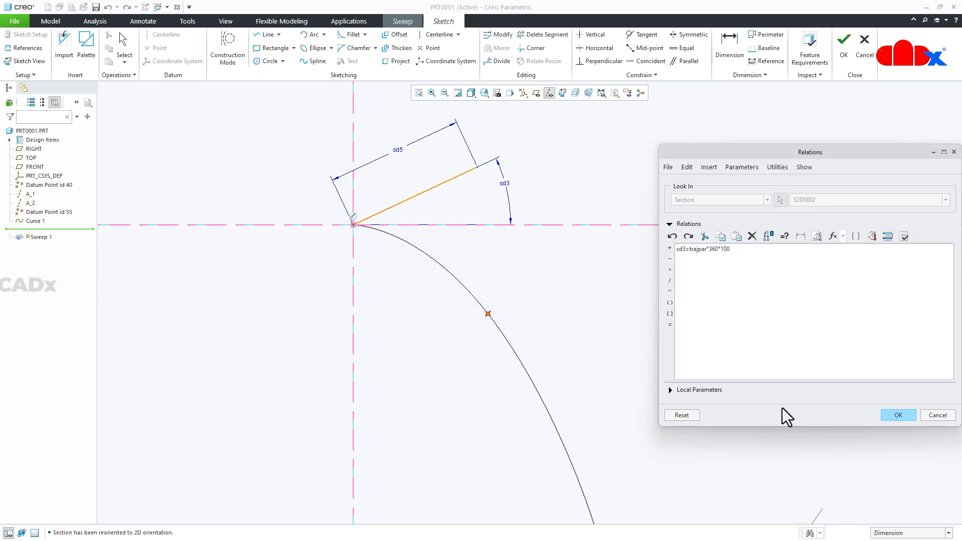
{"action": "left_click", "coordinate": [893, 416]}
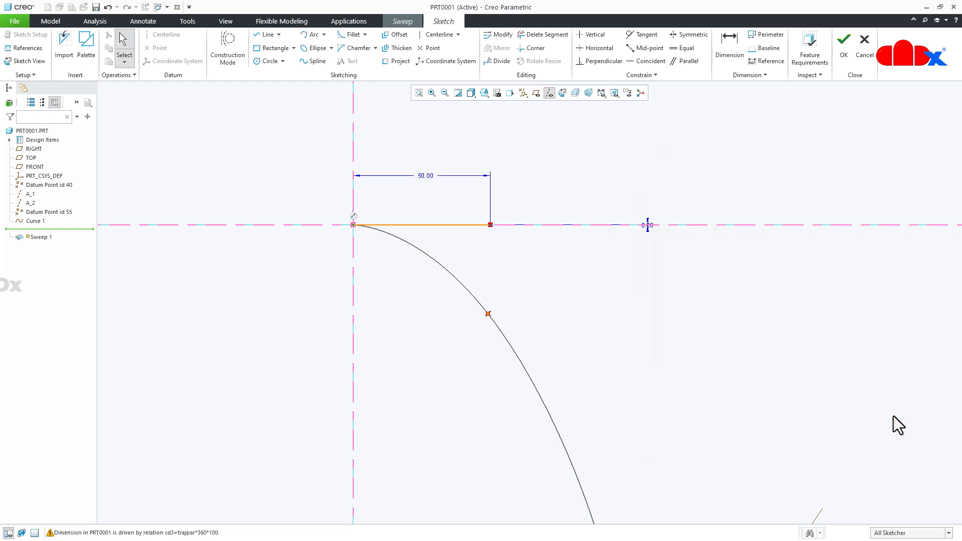
{"action": "left_click", "coordinate": [841, 51]}
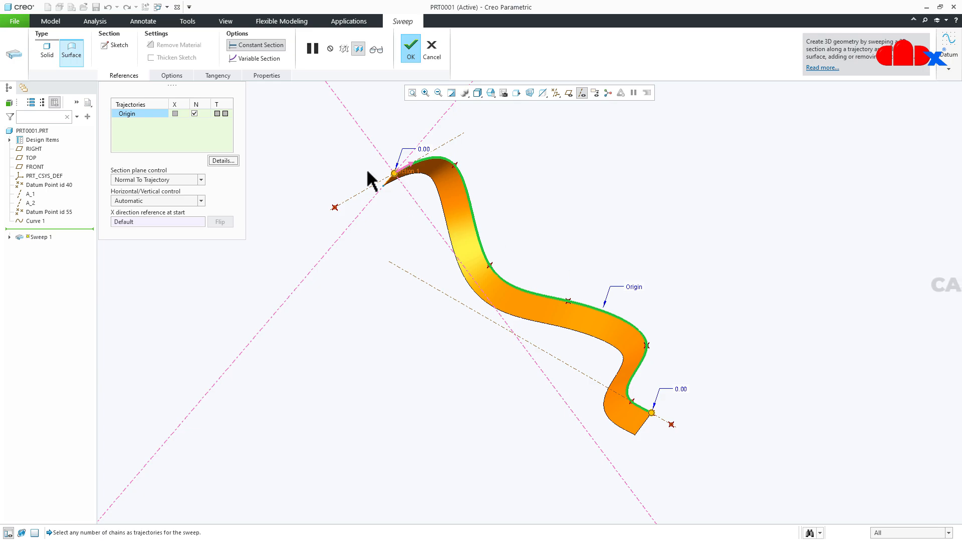
Switch the surface sweep to a variable section and complete the feature
{"action": "left_click", "coordinate": [266, 58]}
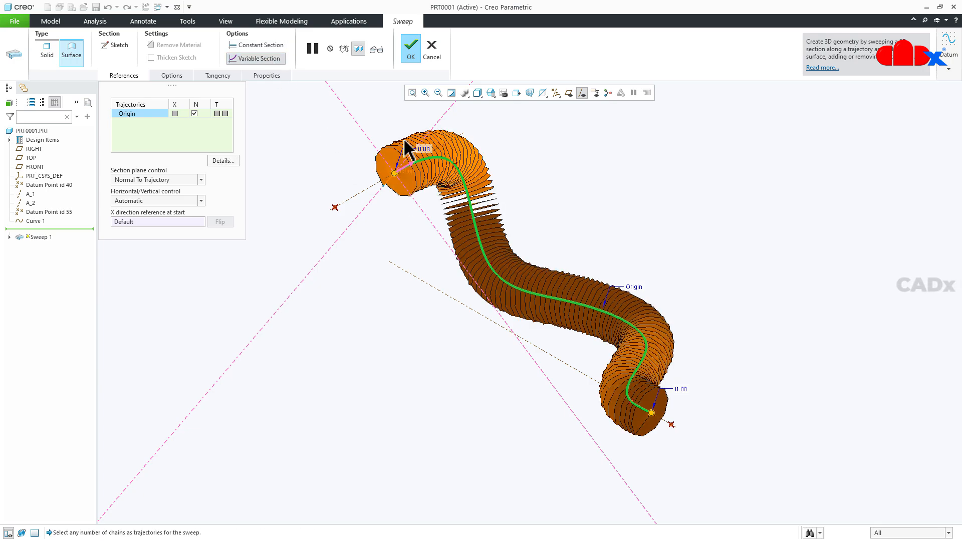
{"action": "scroll", "coordinate": [407, 151], "scroll_direction": "up", "scroll_amount": 3}
{"action": "middle_click_drag", "start_coordinate": [404, 149], "coordinate": [452, 223]}
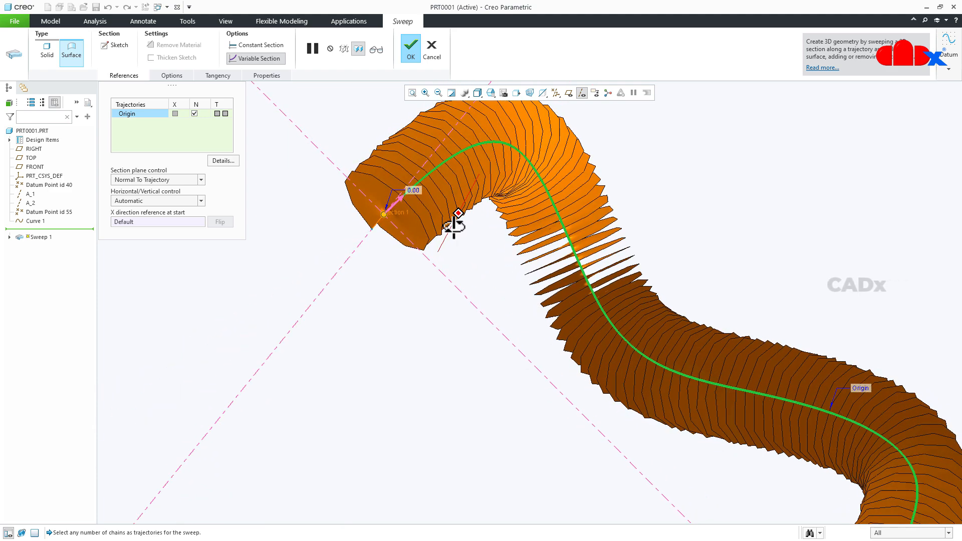
{"action": "left_click", "coordinate": [410, 50]}
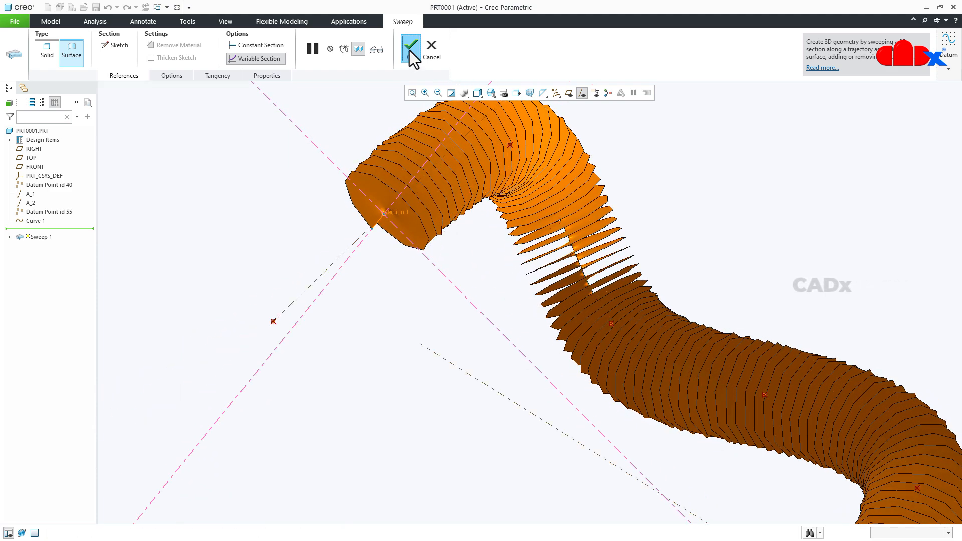
{"action": "left_click", "coordinate": [441, 297]}
{"action": "middle_click_drag", "start_coordinate": [440, 263], "coordinate": [409, 262]}
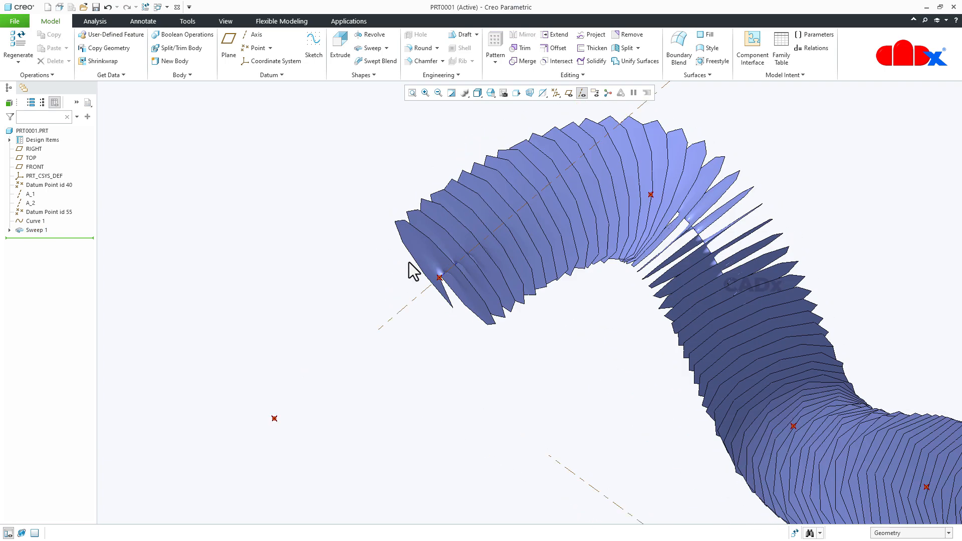
{"action": "key", "text": "ctrl+d"}
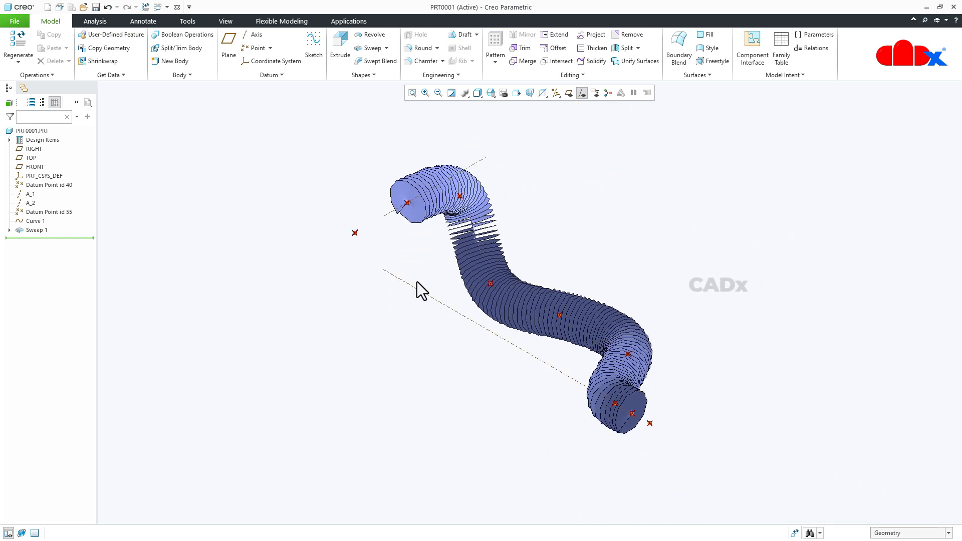
Add a part parameter named TURN of type Integer with the value 80
{"action": "left_click", "coordinate": [811, 35]}
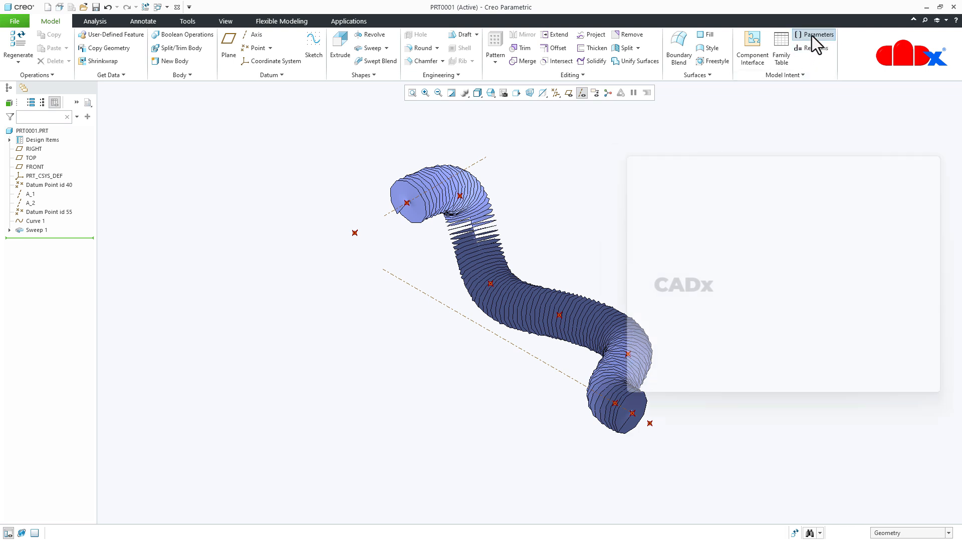
{"action": "left_click", "coordinate": [629, 366]}
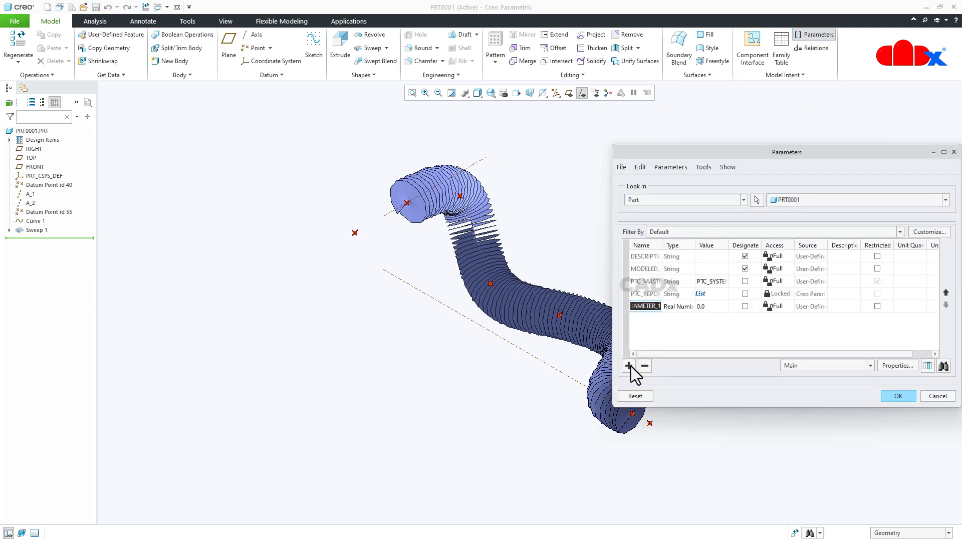
{"action": "type", "text": "turn"}
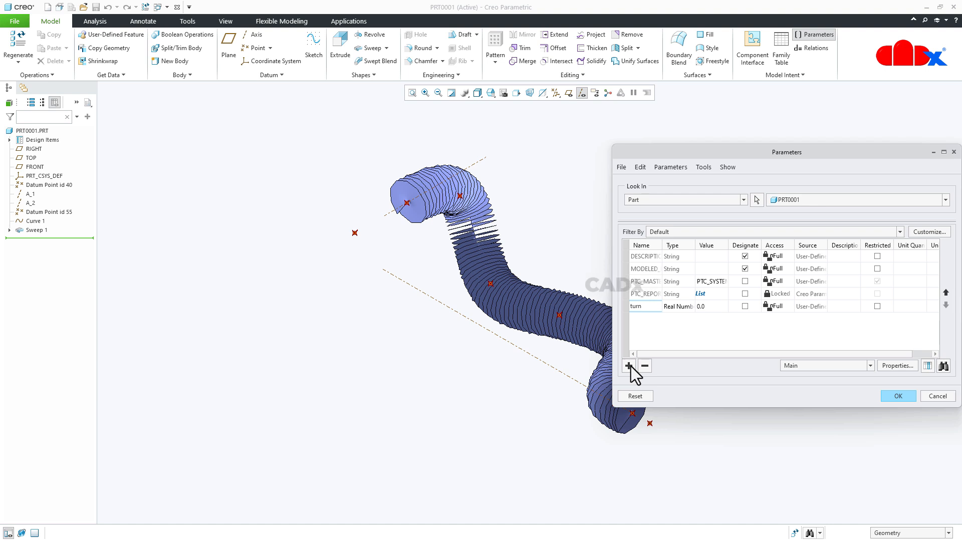
{"action": "left_click", "coordinate": [686, 306]}
{"action": "left_click", "coordinate": [691, 306]}
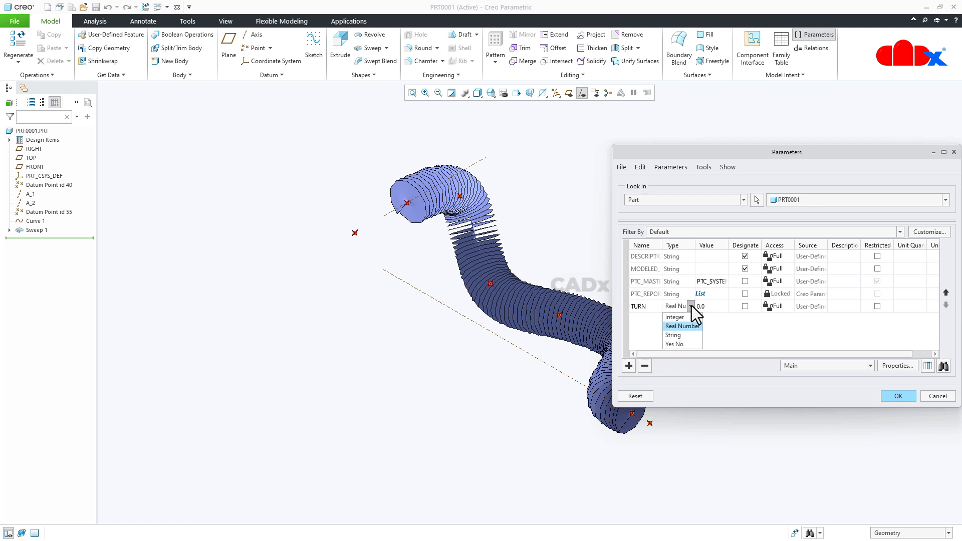
{"action": "left_click", "coordinate": [684, 316]}
{"action": "left_click", "coordinate": [714, 305]}
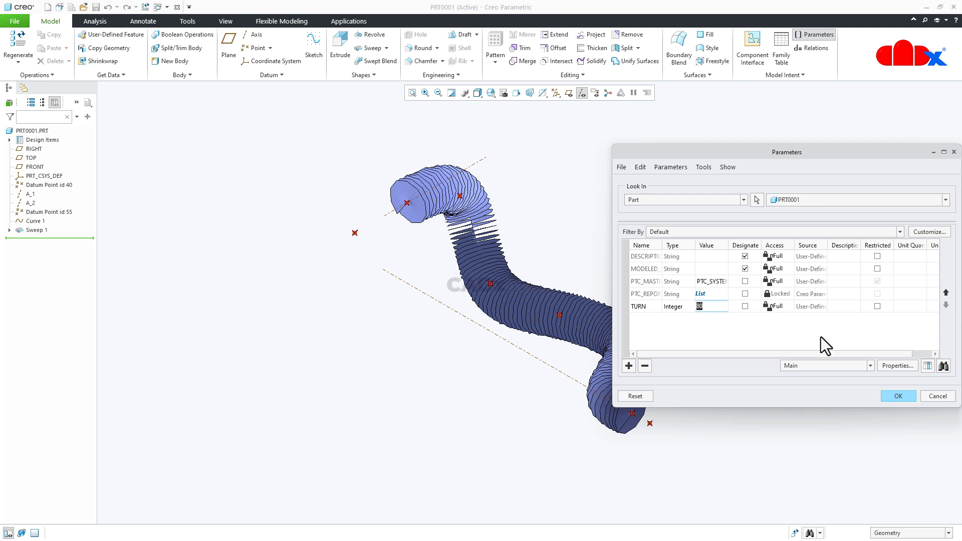
{"action": "left_click", "coordinate": [898, 396]}
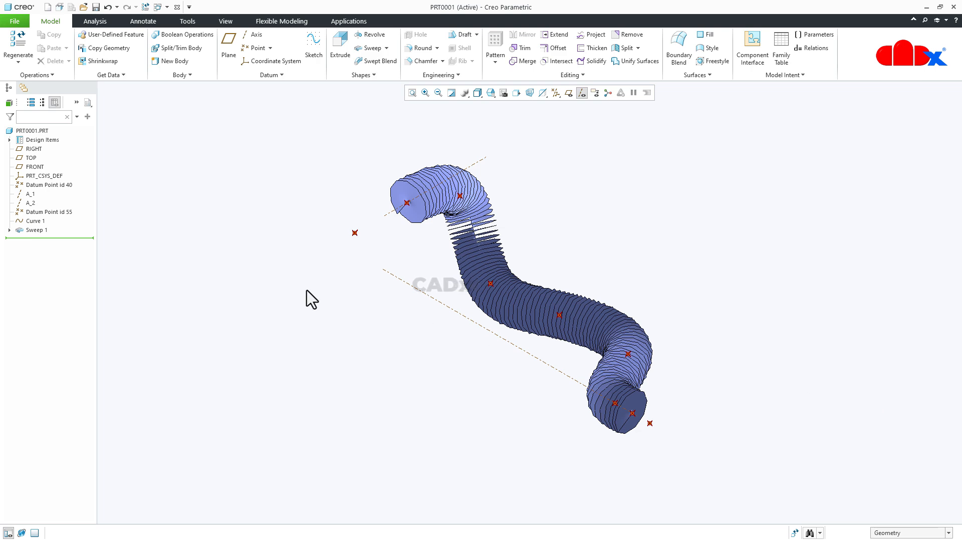
Redefine the sweep's section sketch, setting the section line's length to 25 mm
{"action": "left_click", "coordinate": [34, 230]}
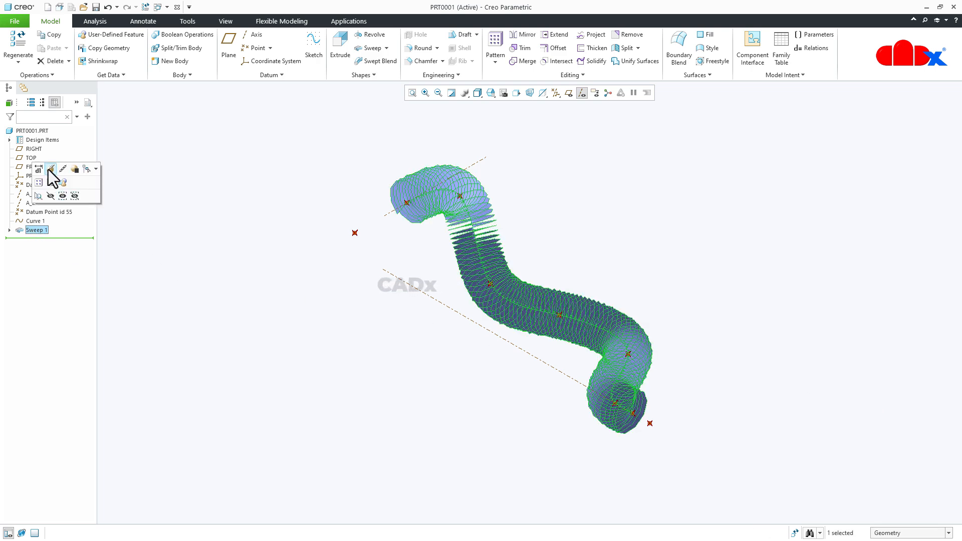
{"action": "left_click", "coordinate": [50, 182]}
{"action": "right_click", "coordinate": [242, 252]}
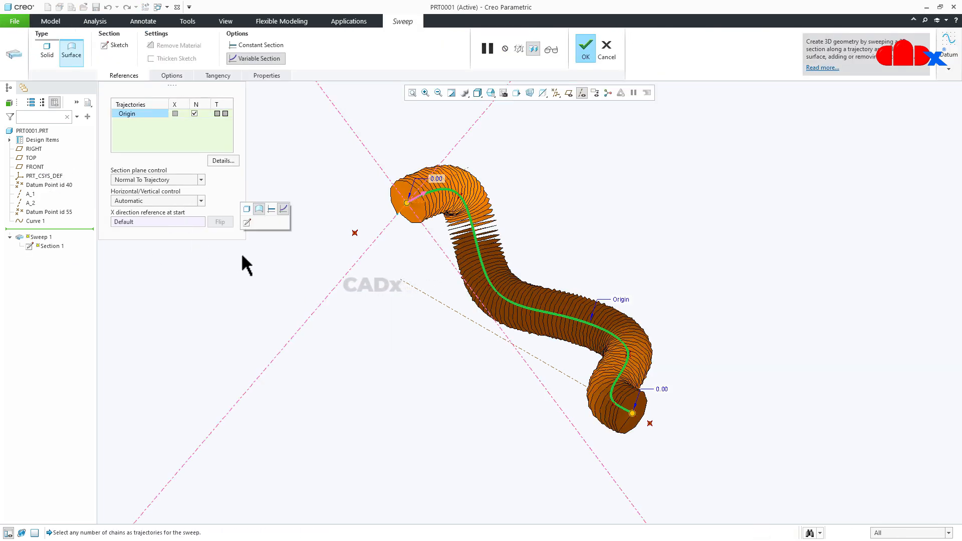
{"action": "left_click", "coordinate": [247, 223]}
{"action": "scroll", "coordinate": [388, 205], "scroll_direction": "up", "scroll_amount": 4}
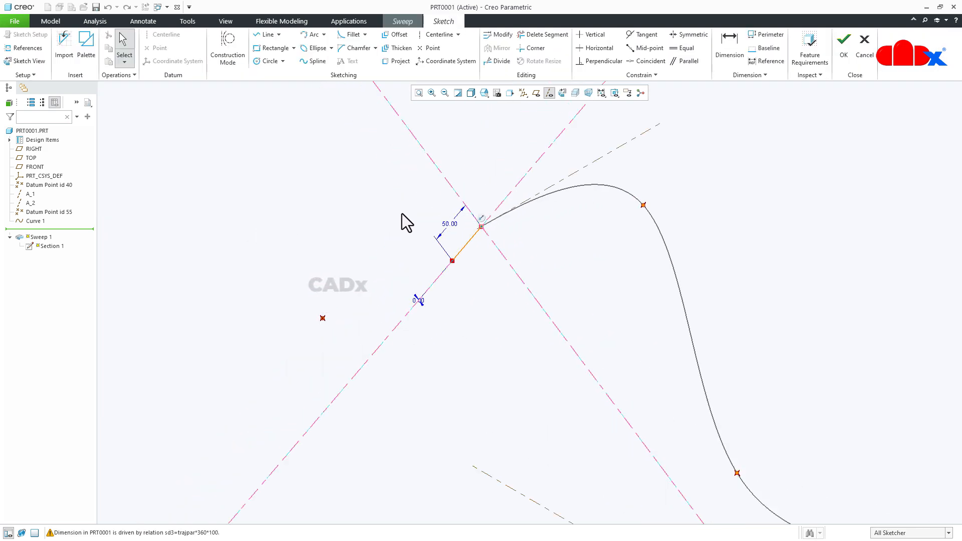
{"action": "double_click", "coordinate": [461, 229]}
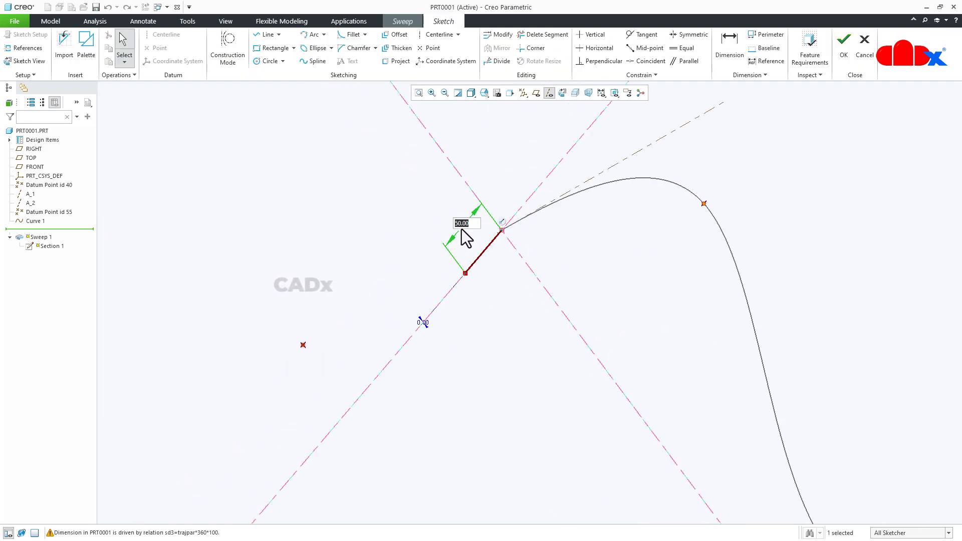
{"action": "type", "text": "25"}
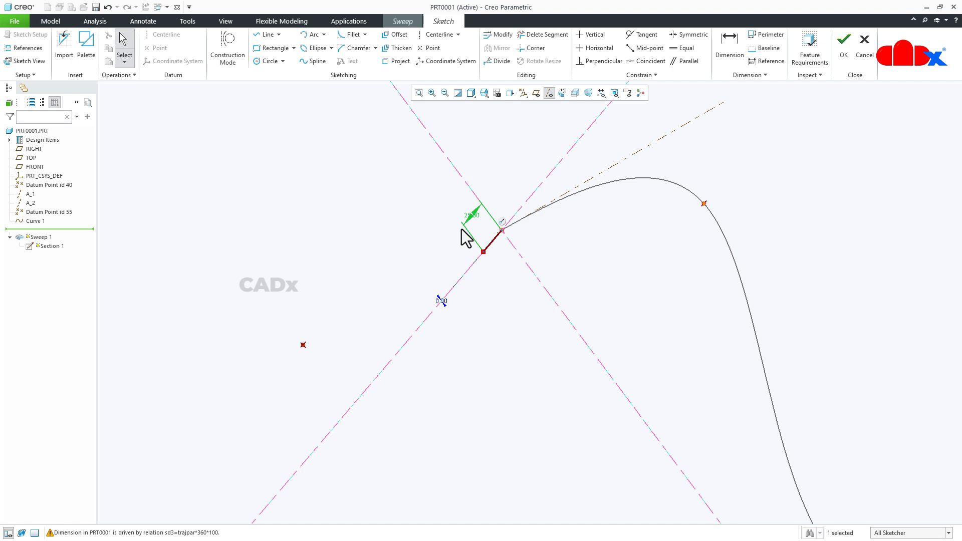
Change the section's angle relation to sd3=trajpar*360*turn, then verify and accept it
{"action": "left_click", "coordinate": [188, 21]}
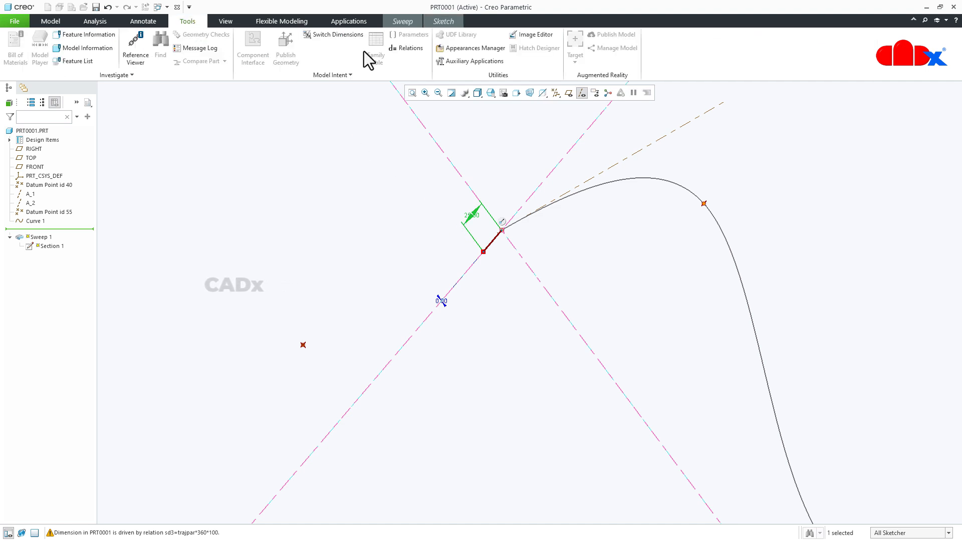
{"action": "left_click", "coordinate": [407, 48]}
{"action": "left_click", "coordinate": [739, 254]}
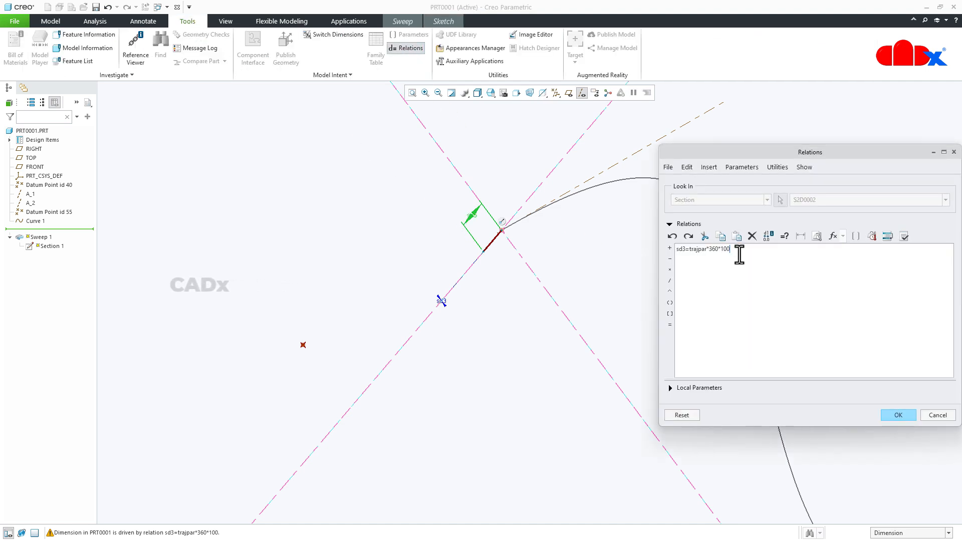
{"action": "key", "text": "BackSpace"}
{"action": "key", "text": "BackSpace"}
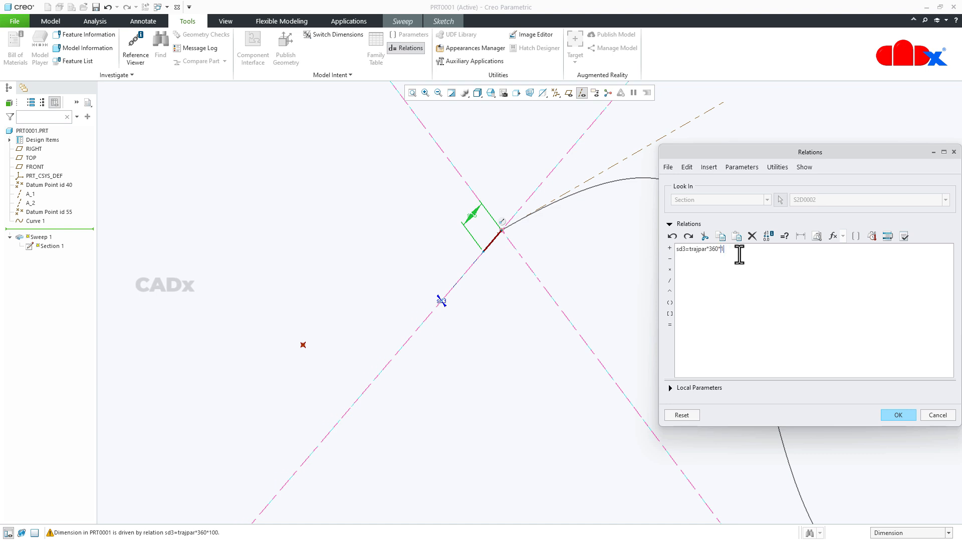
{"action": "left_click", "coordinate": [671, 388]}
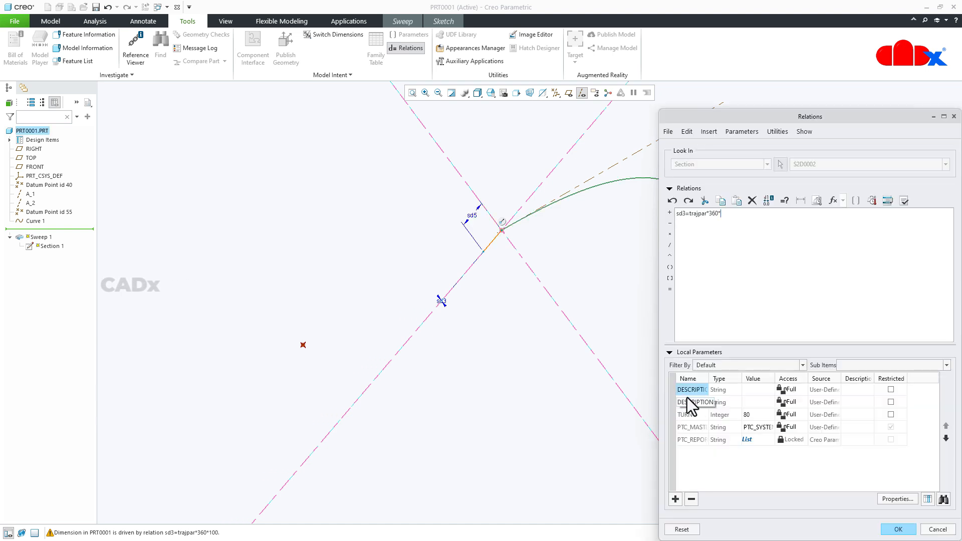
{"action": "left_click_drag", "start_coordinate": [708, 378], "coordinate": [756, 379]}
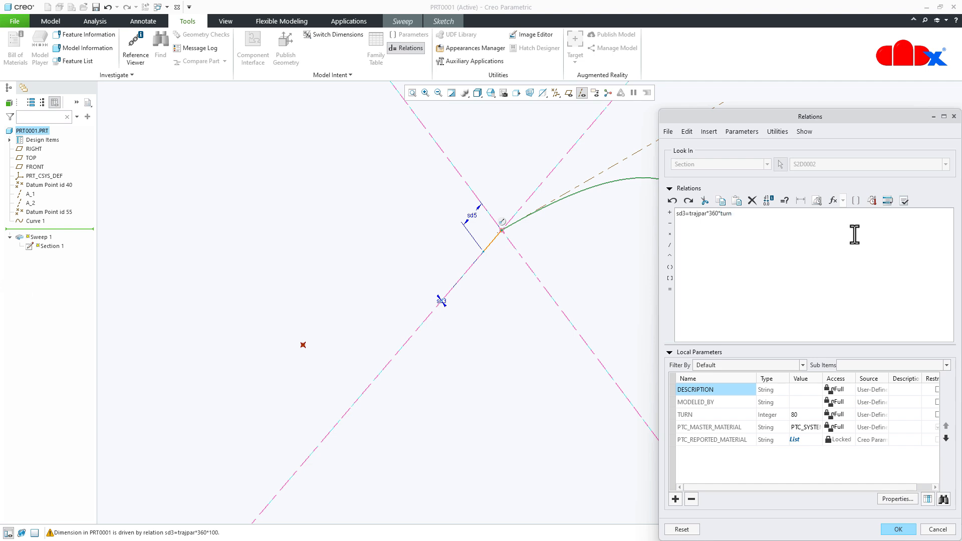
{"action": "left_click", "coordinate": [904, 200]}
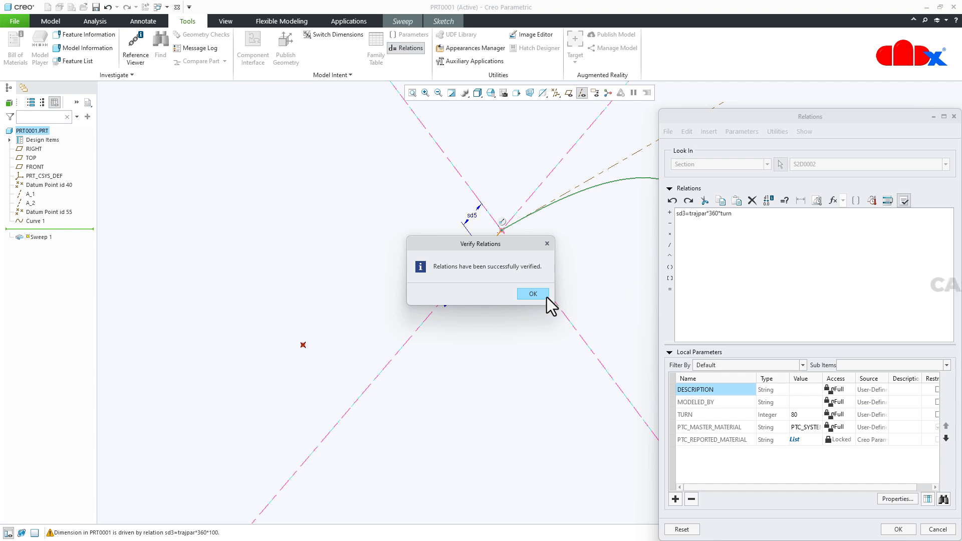
{"action": "left_click", "coordinate": [532, 293]}
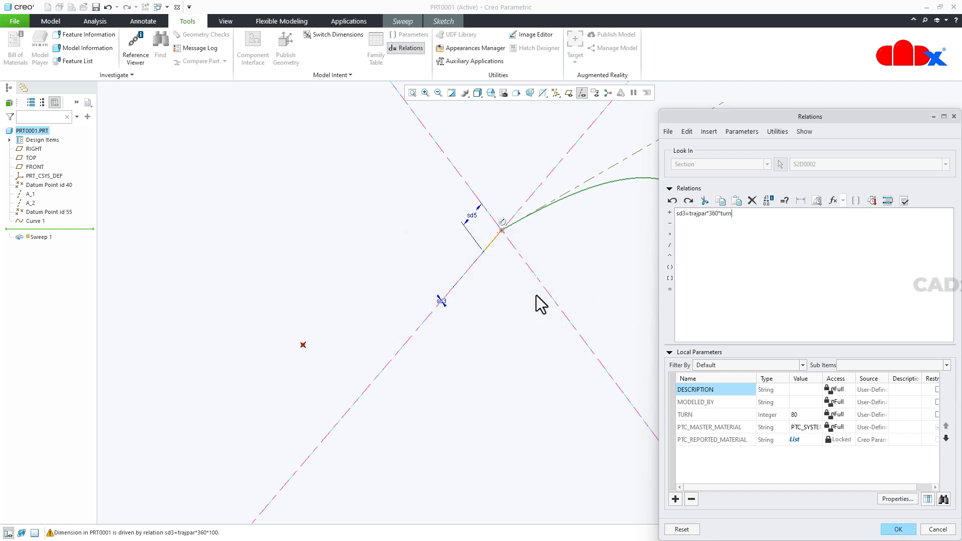
{"action": "left_click", "coordinate": [898, 529]}
Finish the section sketch and complete the redefined surface sweep
{"action": "left_click", "coordinate": [450, 20]}
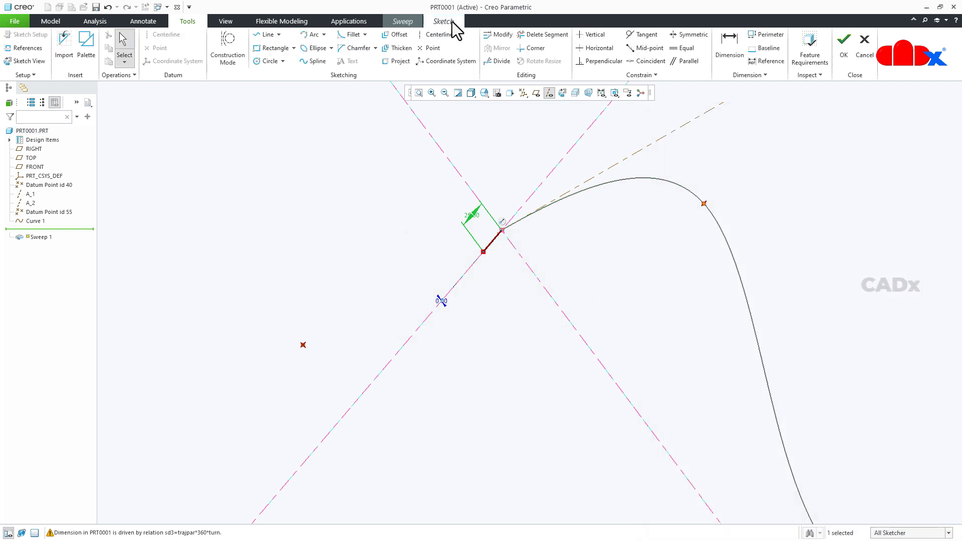
{"action": "left_click", "coordinate": [844, 47]}
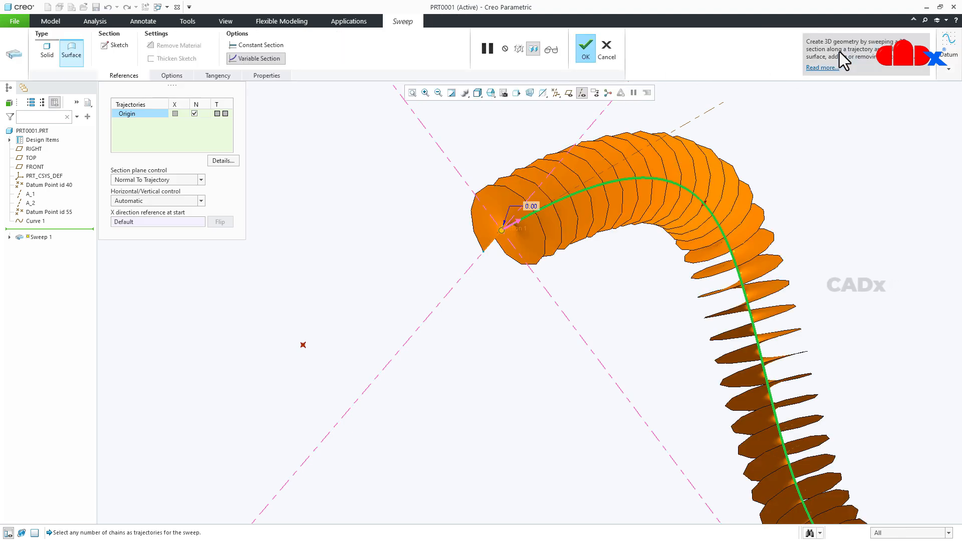
{"action": "left_click", "coordinate": [585, 50]}
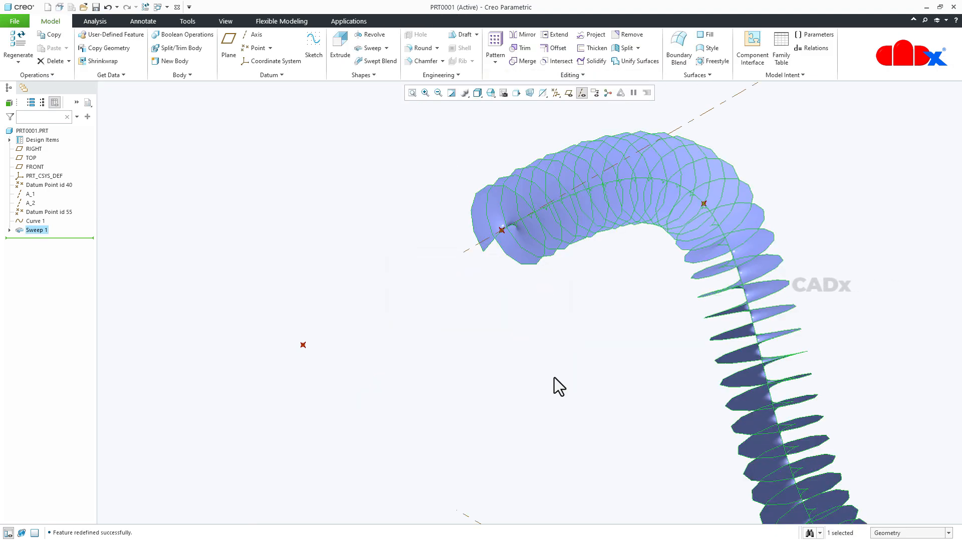
{"action": "key", "text": "ctrl+d"}
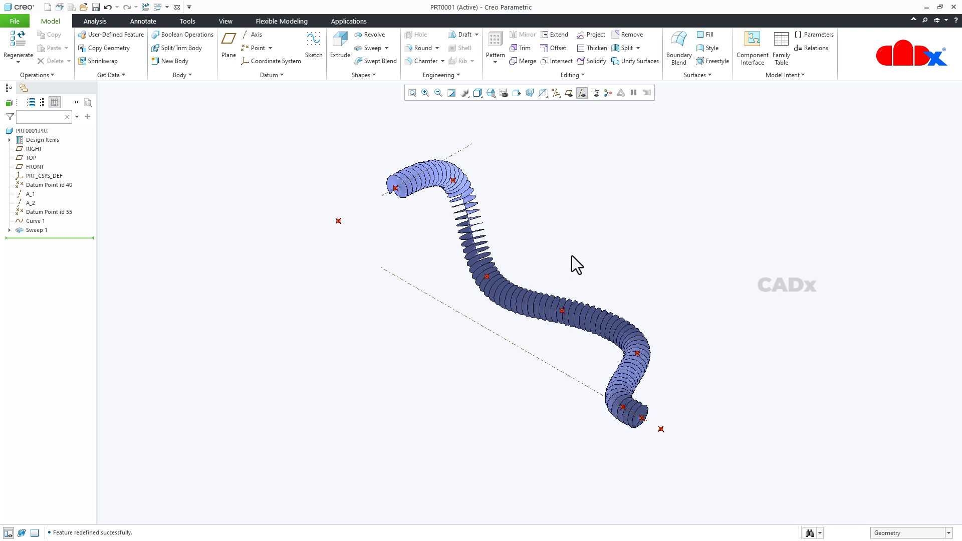
Set the TURN parameter to 50, regenerate the part and inspect the coil spacing
{"action": "left_click", "coordinate": [812, 35]}
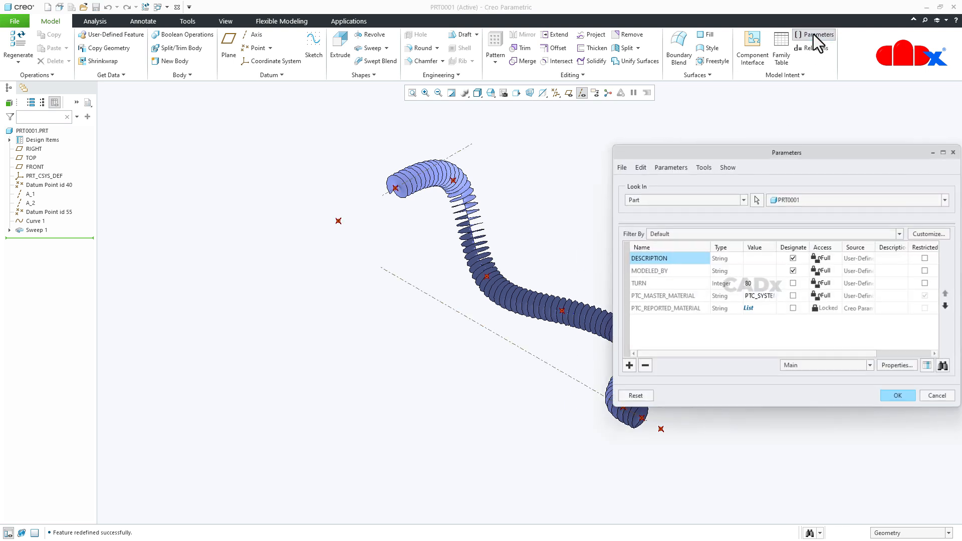
{"action": "left_click", "coordinate": [662, 282]}
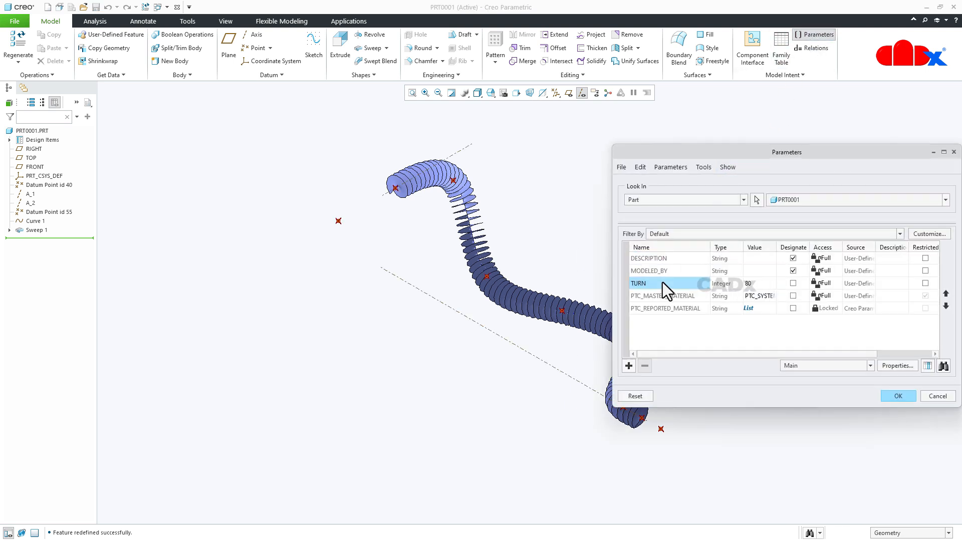
{"action": "left_click", "coordinate": [757, 281]}
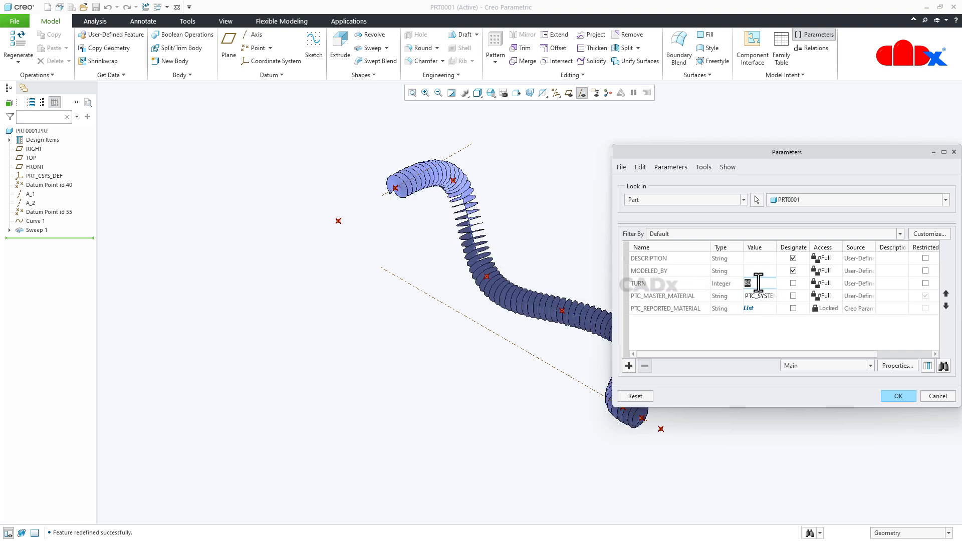
{"action": "type", "text": "50"}
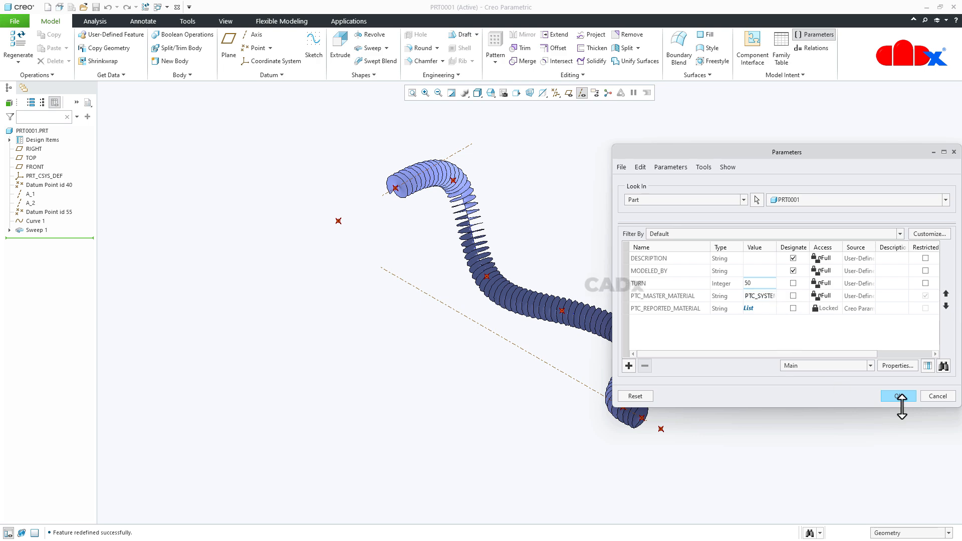
{"action": "left_click", "coordinate": [901, 396]}
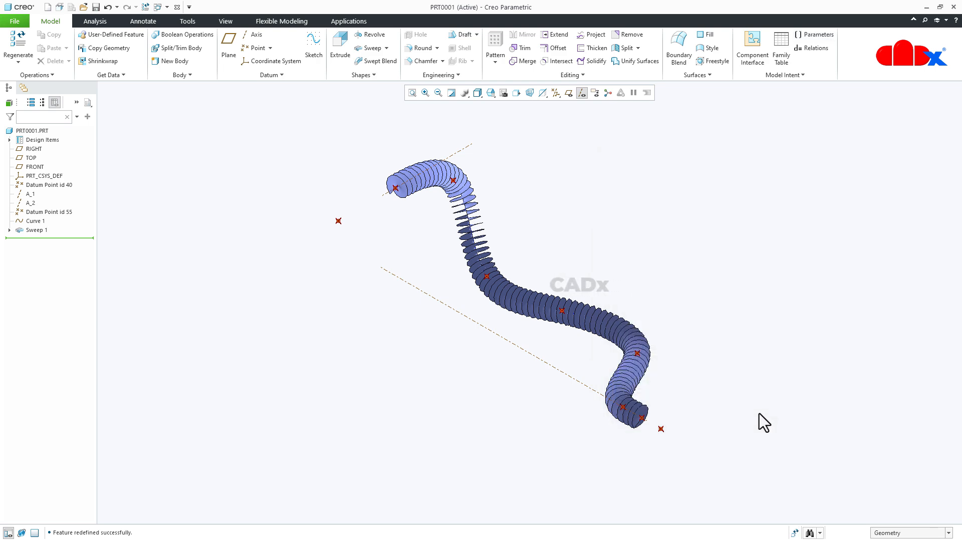
{"action": "key", "text": "ctrl+g"}
{"action": "scroll", "coordinate": [427, 179], "scroll_direction": "up", "scroll_amount": 5}
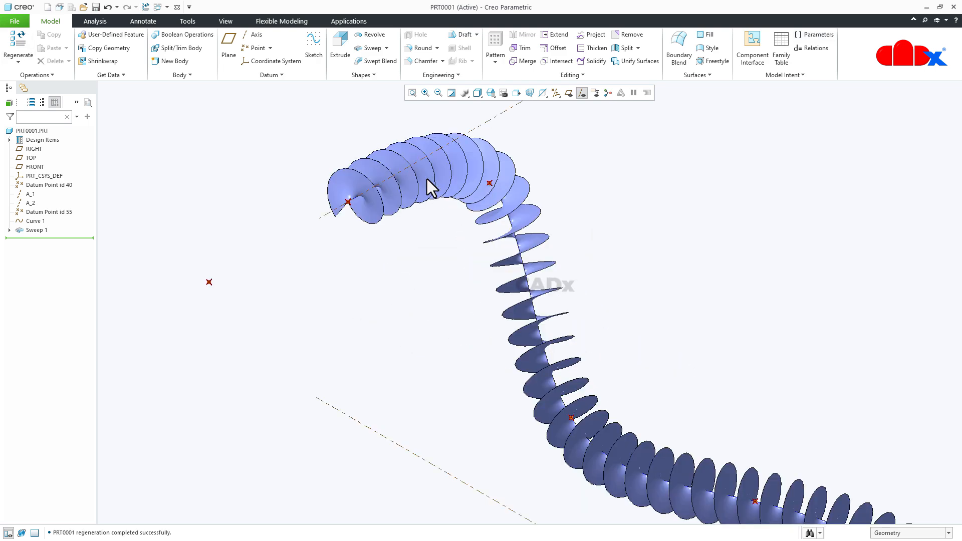
{"action": "middle_click_drag", "start_coordinate": [426, 178], "coordinate": [401, 206]}
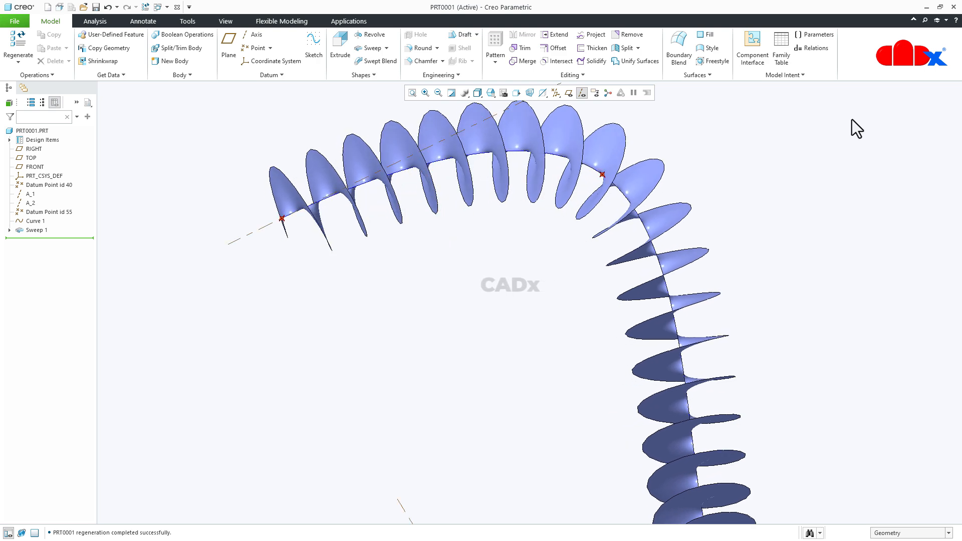
Set the TURN parameter back to 80, regenerate the part and restore the default view orientation
{"action": "left_click", "coordinate": [815, 35]}
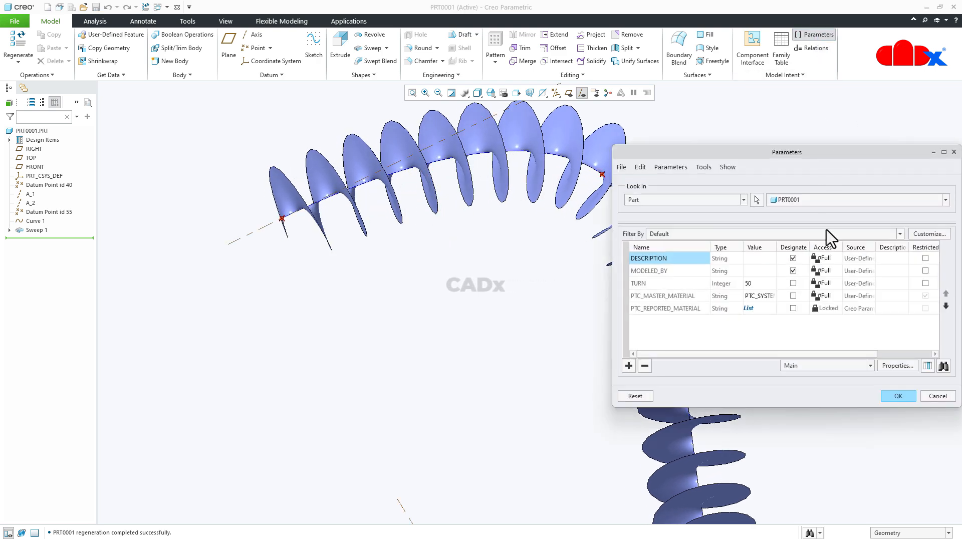
{"action": "left_click", "coordinate": [757, 284]}
{"action": "type", "text": "8"}
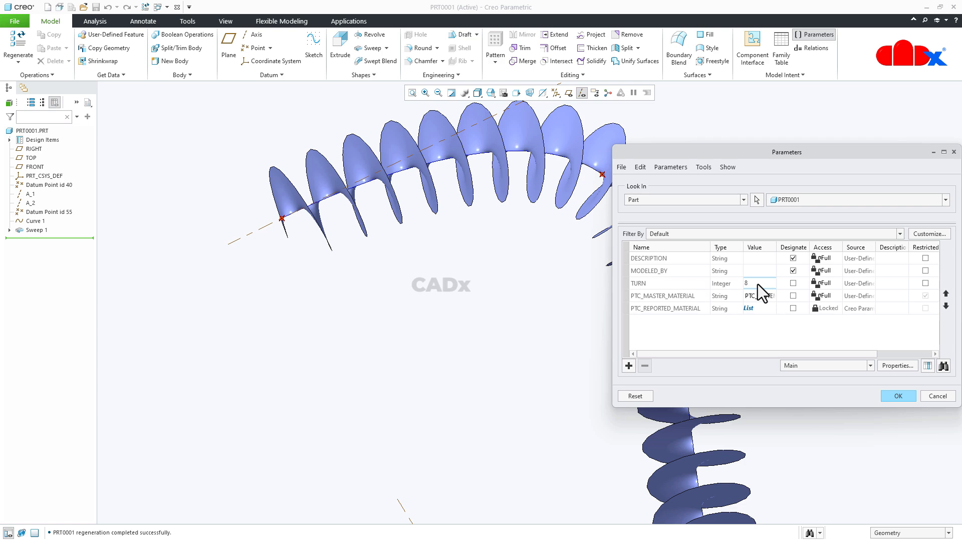
{"action": "type", "text": "0"}
{"action": "key", "text": "Return"}
{"action": "left_click", "coordinate": [897, 396]}
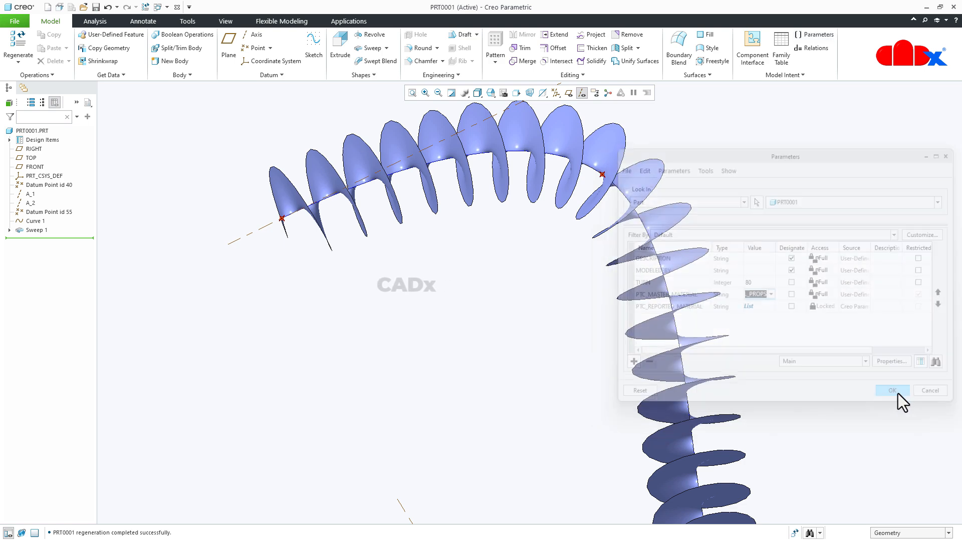
{"action": "key", "text": "ctrl+g"}
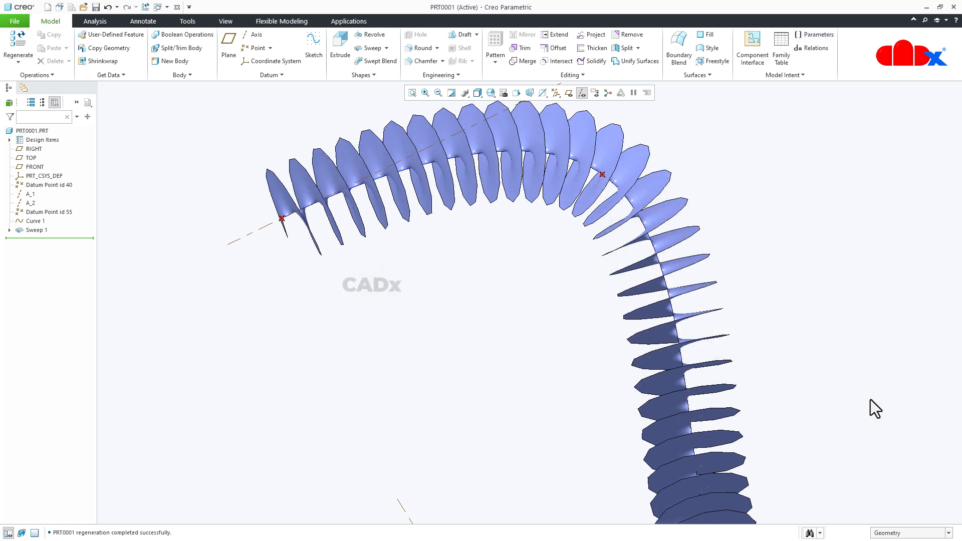
{"action": "scroll", "coordinate": [851, 401], "scroll_direction": "up", "scroll_amount": 2}
{"action": "key", "text": "ctrl+d"}
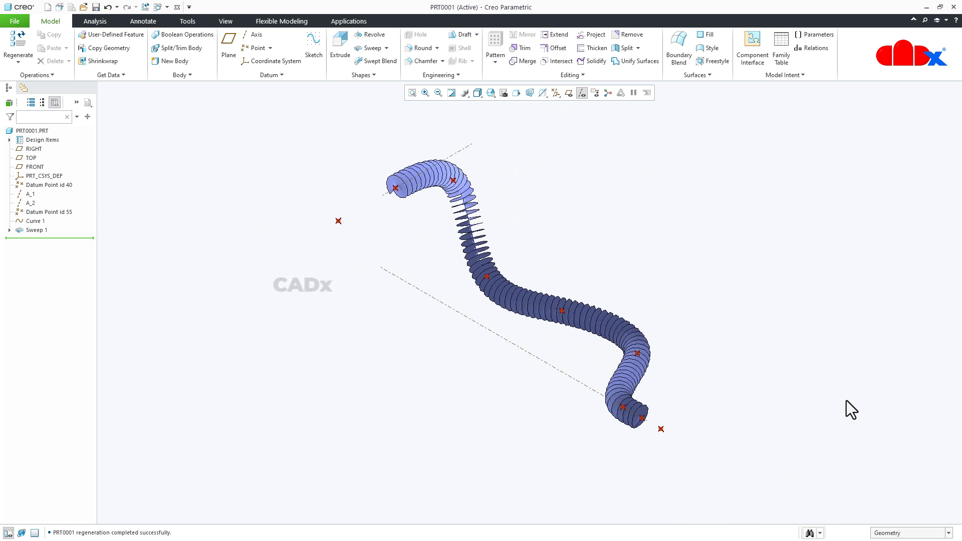
Hide the datum axes and datum points
{"action": "left_click", "coordinate": [582, 93]}
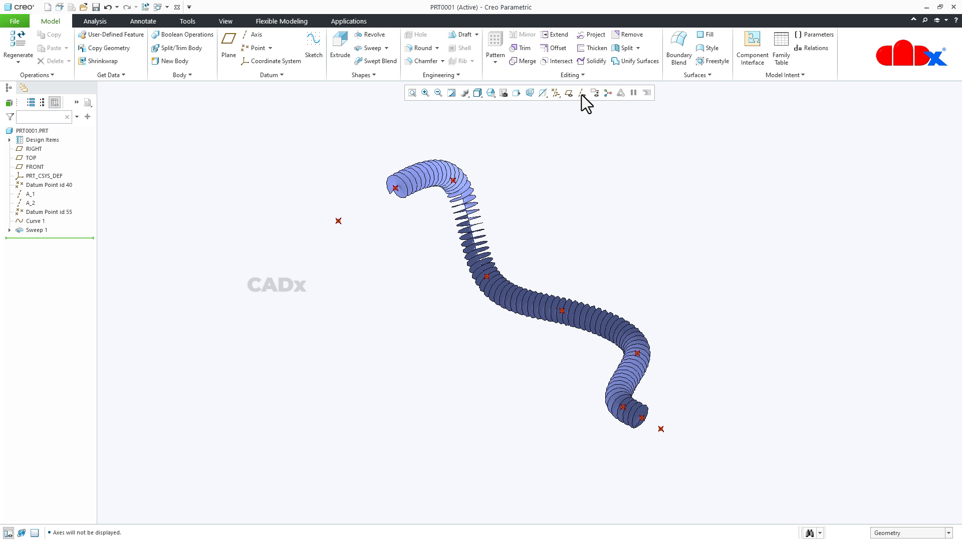
{"action": "left_click", "coordinate": [553, 92]}
{"action": "left_click", "coordinate": [554, 128]}
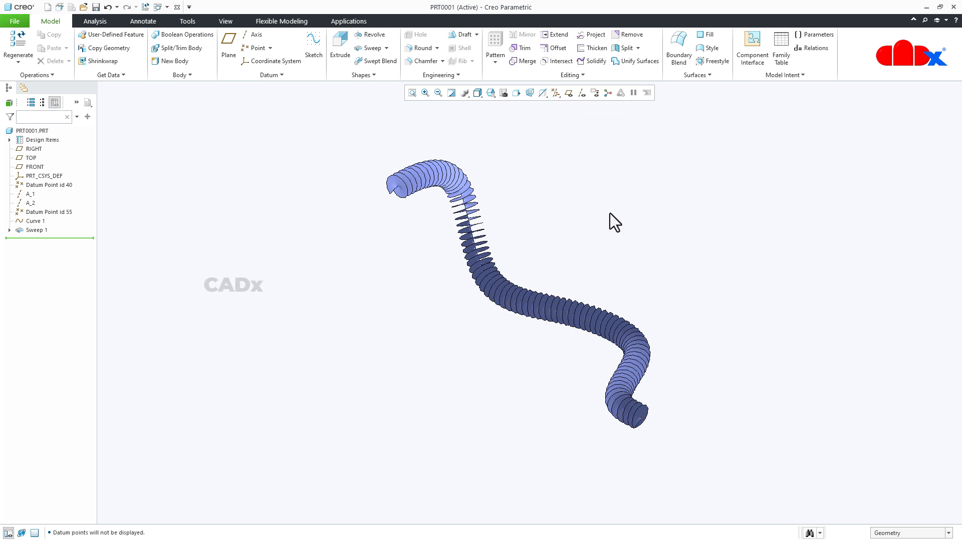
Start a solid sweep that uses the helical outer edge of the swept surface as its trajectory
{"action": "left_click", "coordinate": [366, 48]}
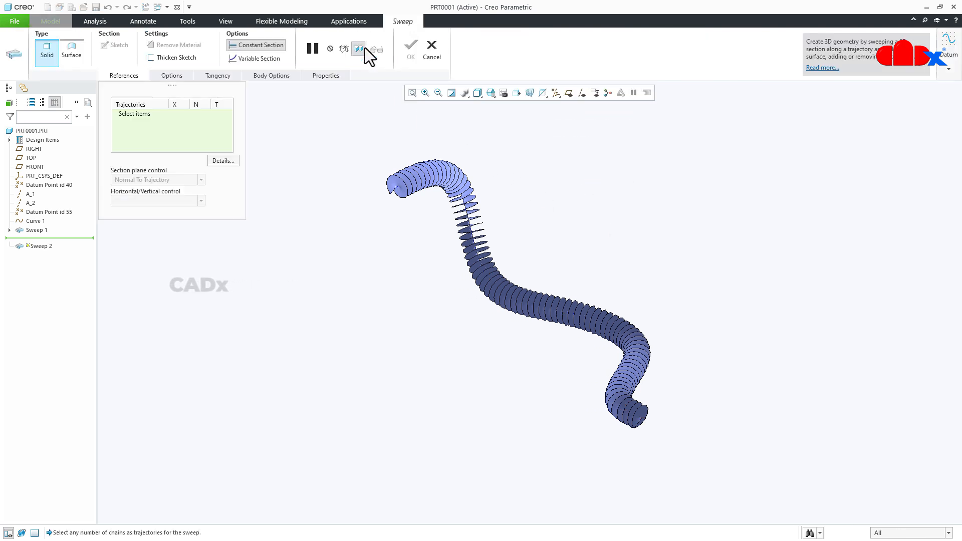
{"action": "scroll", "coordinate": [352, 134], "scroll_direction": "down", "scroll_amount": 5}
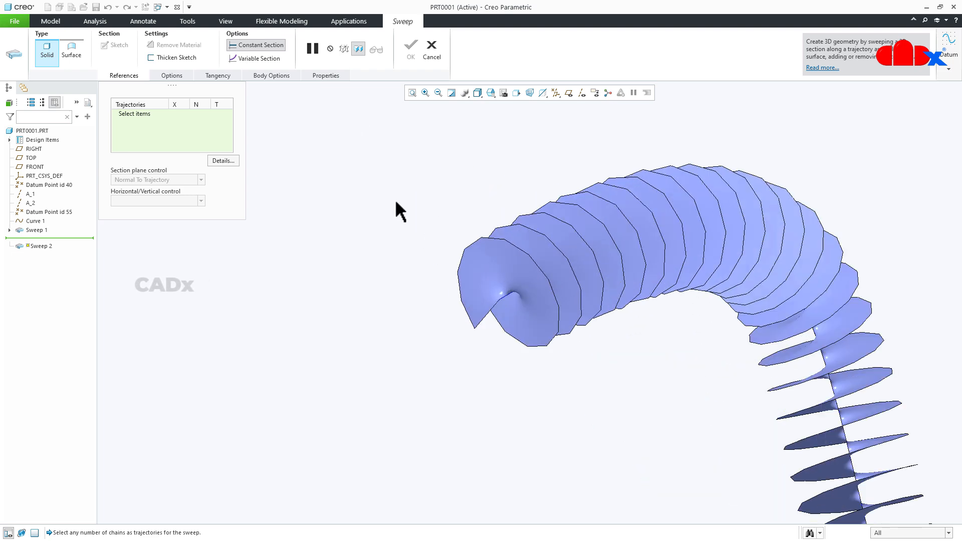
{"action": "left_click", "coordinate": [463, 298]}
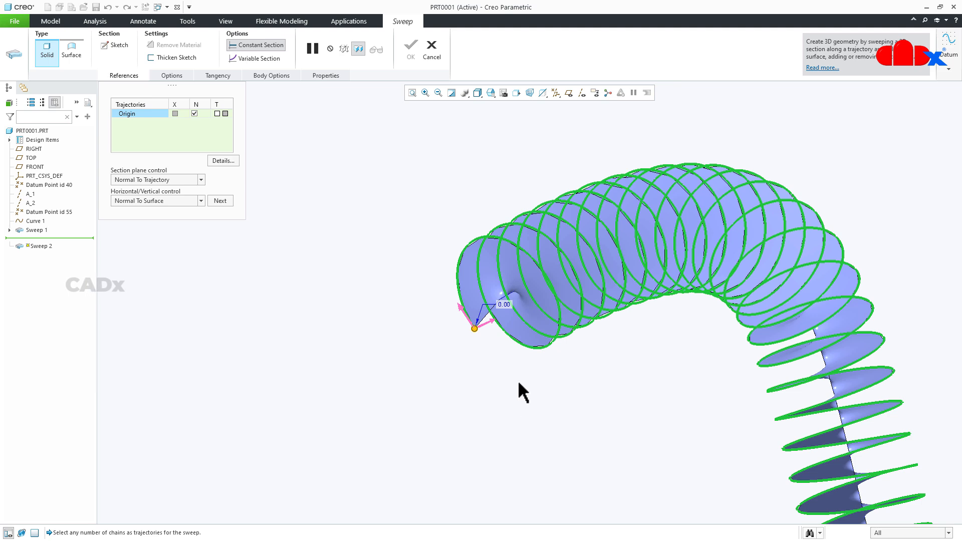
{"action": "scroll", "coordinate": [518, 379], "scroll_direction": "up", "scroll_amount": 5}
{"action": "middle_click_drag", "start_coordinate": [507, 381], "coordinate": [486, 390]}
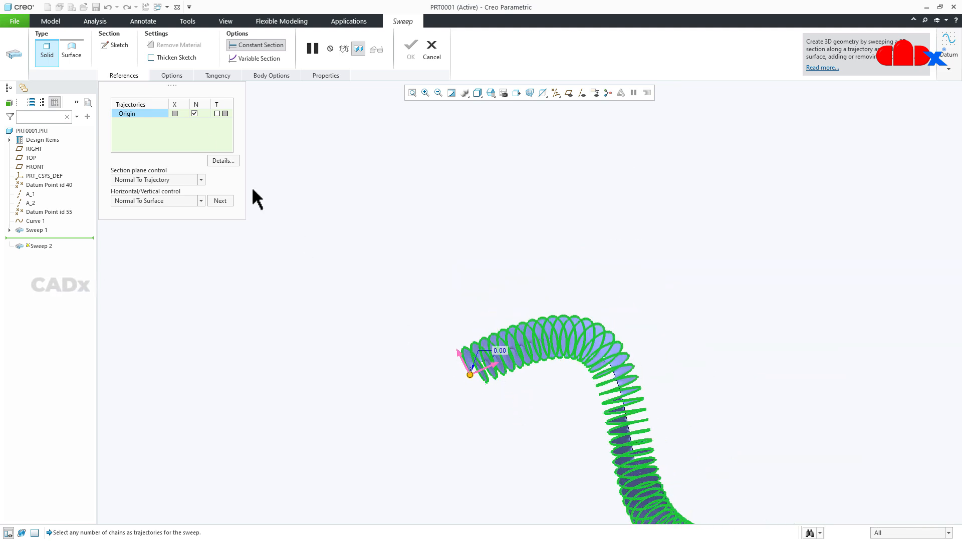
Sketch a center ellipse about 5.4 mm wide and 9.4 mm high at the trajectory's start point as the sweep section
{"action": "left_click", "coordinate": [119, 46]}
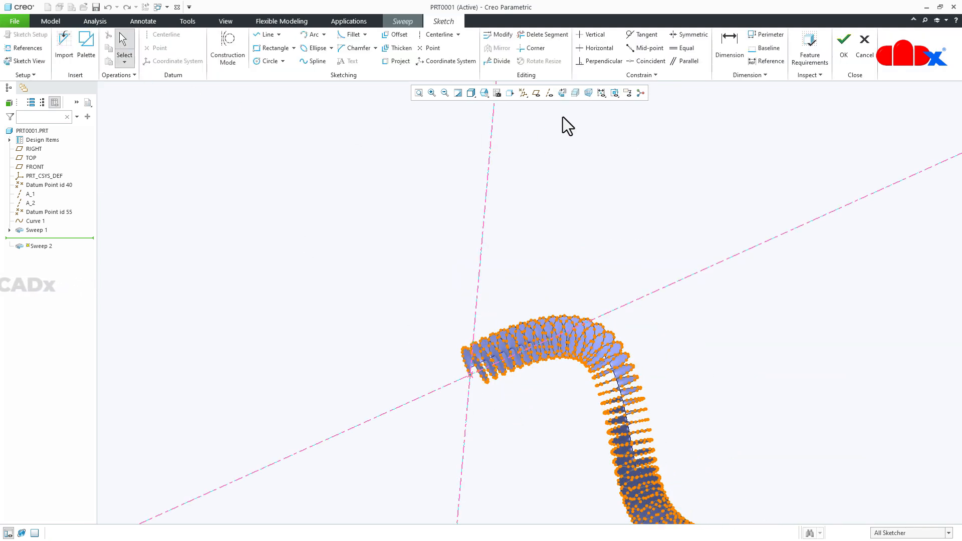
{"action": "left_click", "coordinate": [562, 93]}
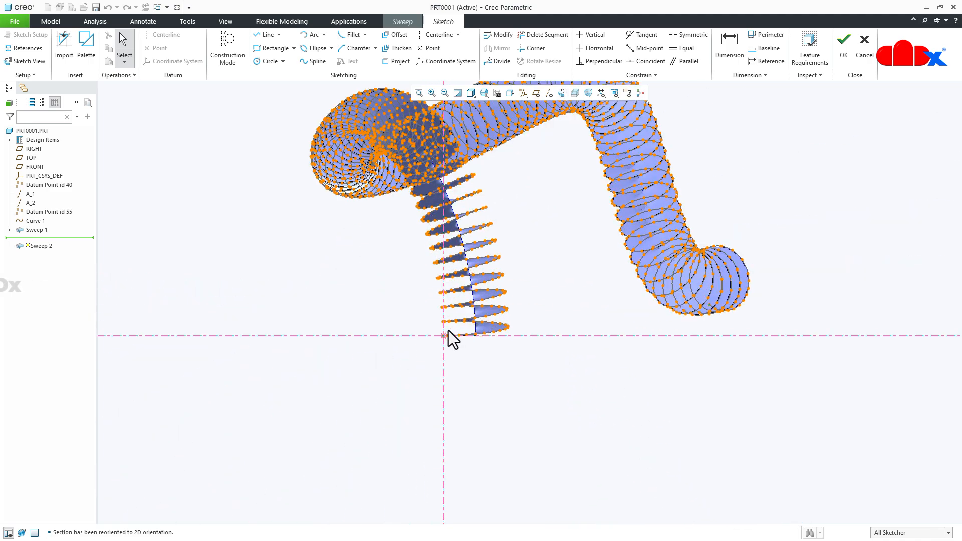
{"action": "left_click", "coordinate": [330, 48]}
{"action": "left_click", "coordinate": [325, 71]}
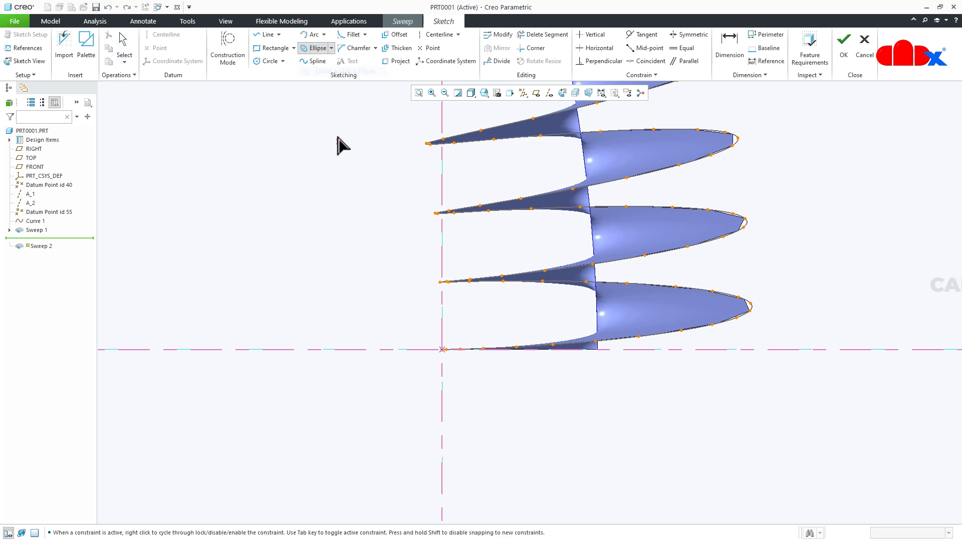
{"action": "left_click", "coordinate": [442, 379]}
{"action": "left_click", "coordinate": [452, 392]}
{"action": "middle_click", "coordinate": [485, 392]}
{"action": "scroll", "coordinate": [452, 374], "scroll_direction": "up", "scroll_amount": 4}
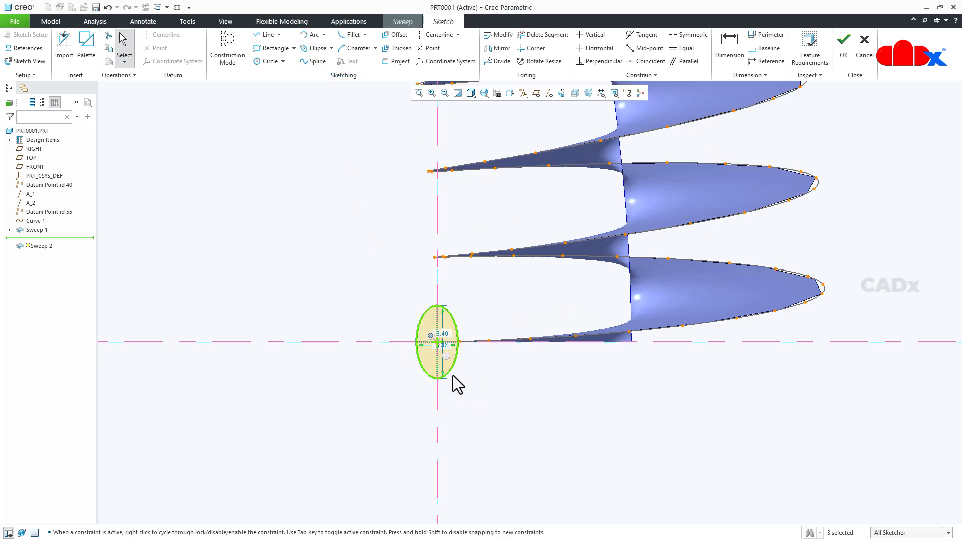
Set the ellipse's vertical axis length to 10 mm
{"action": "double_click", "coordinate": [443, 312]}
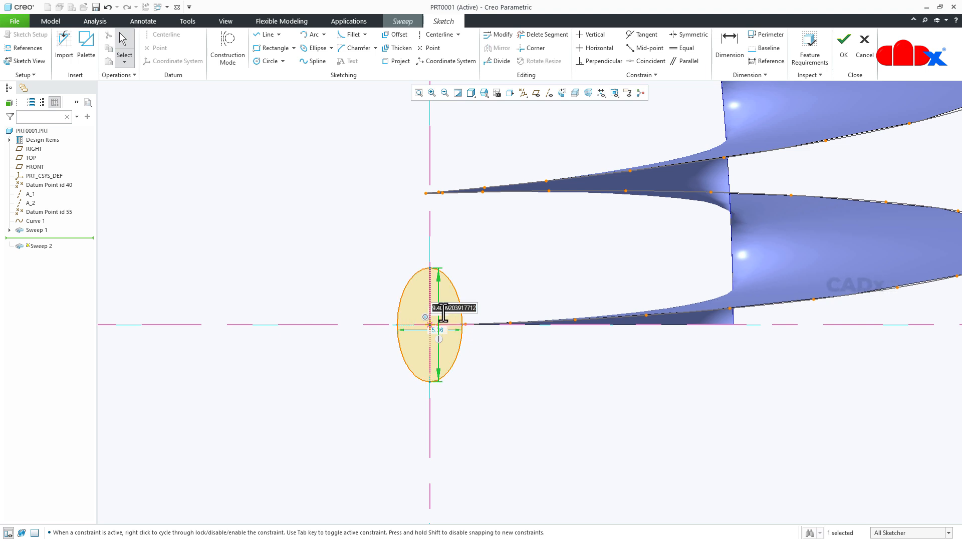
{"action": "key", "text": "Return"}
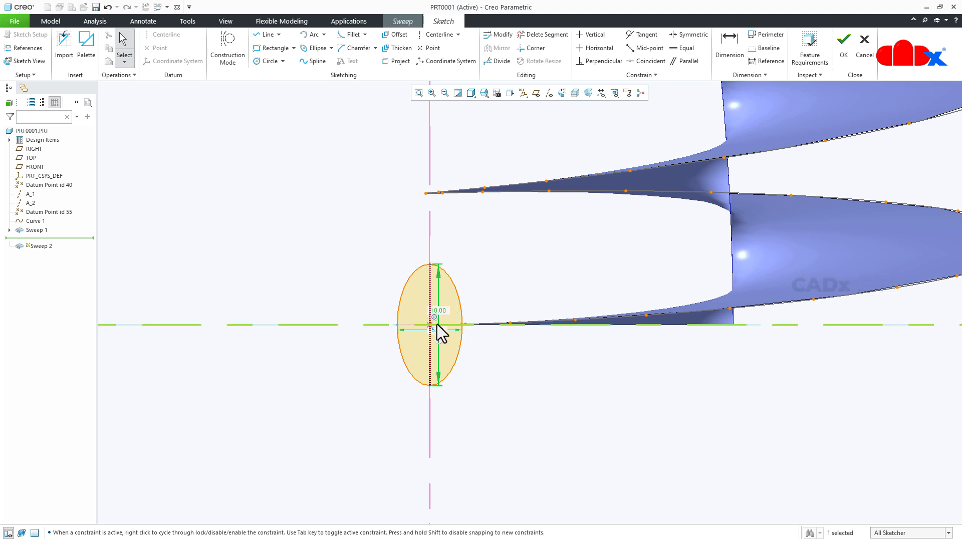
Set the ellipse's horizontal axis length to 5 mm and complete the solid sweep along the helical edge
{"action": "double_click", "coordinate": [437, 328]}
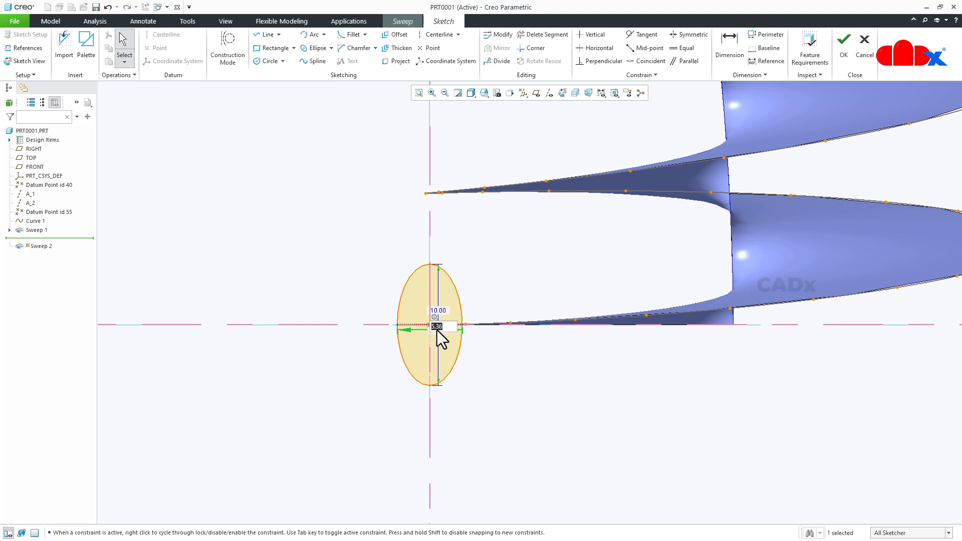
{"action": "type", "text": "5"}
{"action": "key", "text": "Return"}
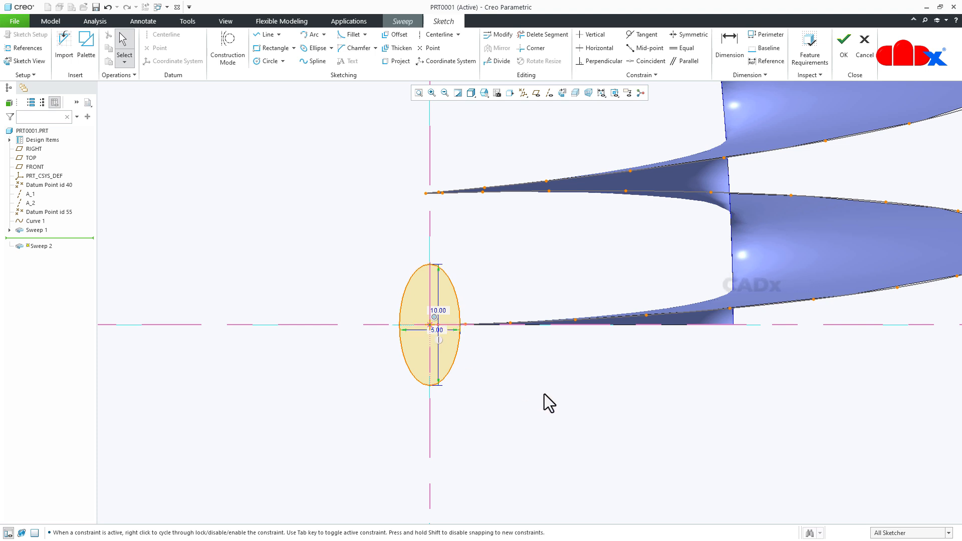
{"action": "left_click", "coordinate": [843, 44]}
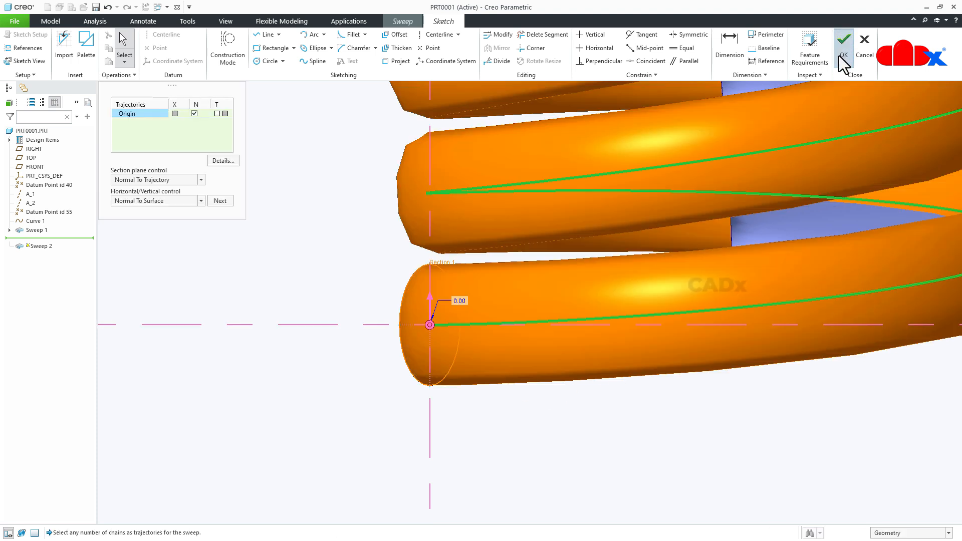
{"action": "scroll", "coordinate": [612, 472], "scroll_direction": "down", "scroll_amount": 3}
{"action": "key", "text": "ctrl+d"}
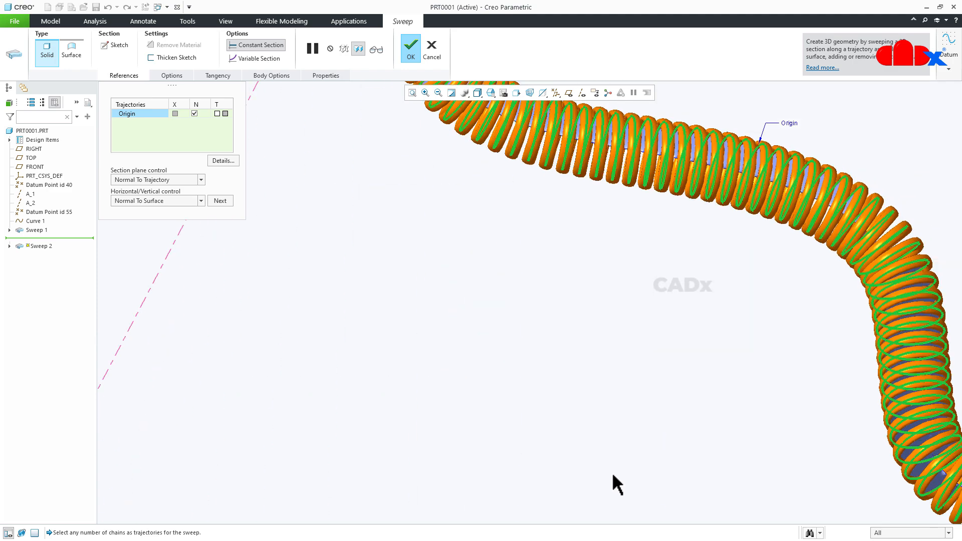
{"action": "left_click", "coordinate": [409, 55]}
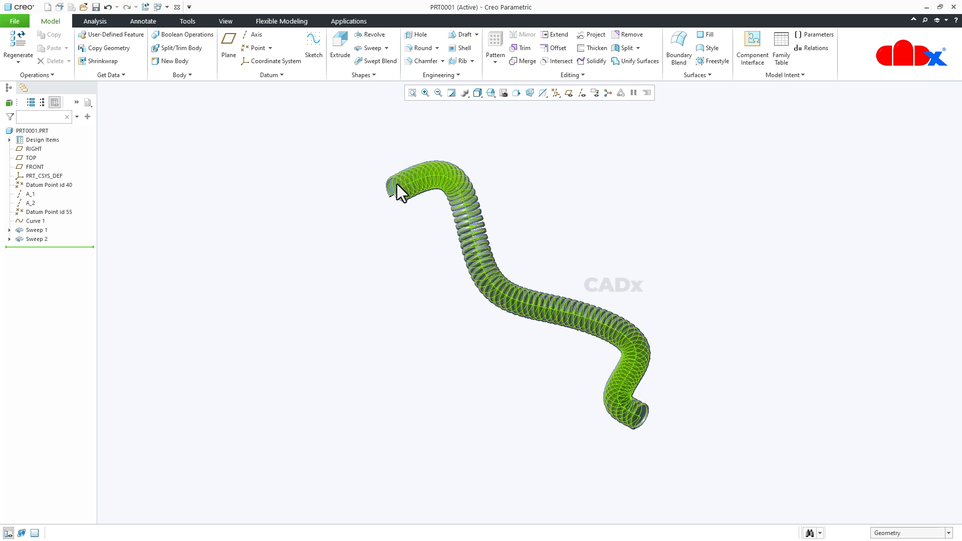
Hide the Sweep 1 surface so that only the solid coil is displayed
{"action": "scroll", "coordinate": [397, 185], "scroll_direction": "up", "scroll_amount": 3}
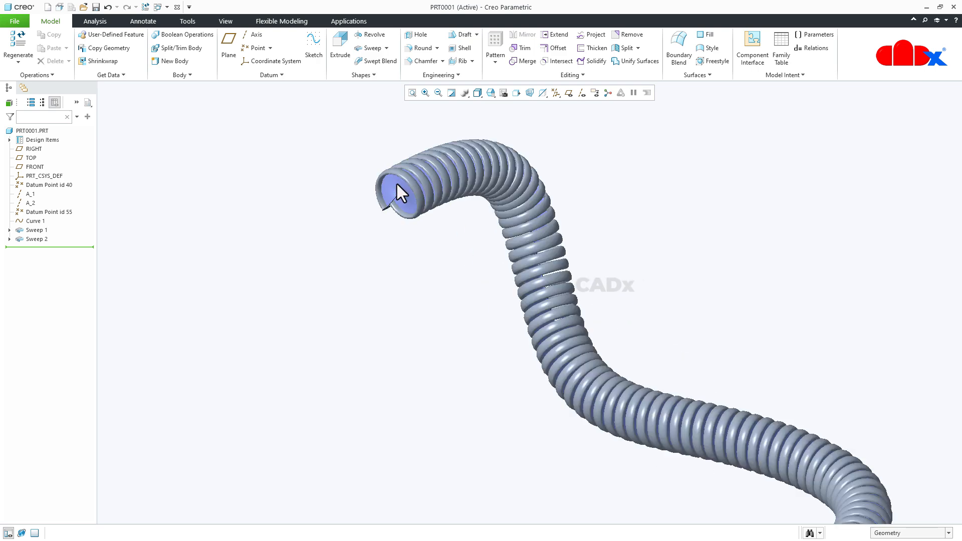
{"action": "left_click", "coordinate": [38, 230]}
{"action": "left_click", "coordinate": [55, 196]}
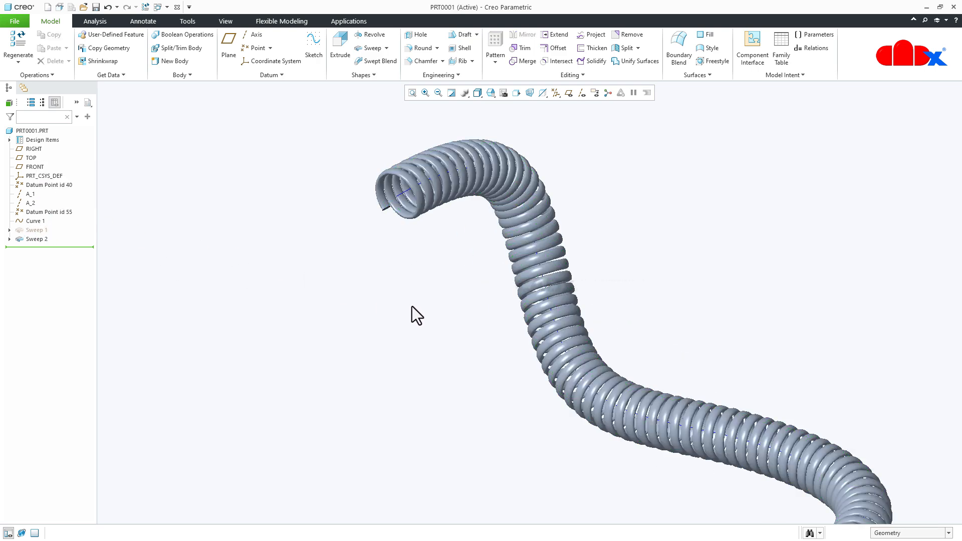
{"action": "scroll", "coordinate": [530, 383], "scroll_direction": "down", "scroll_amount": 5}
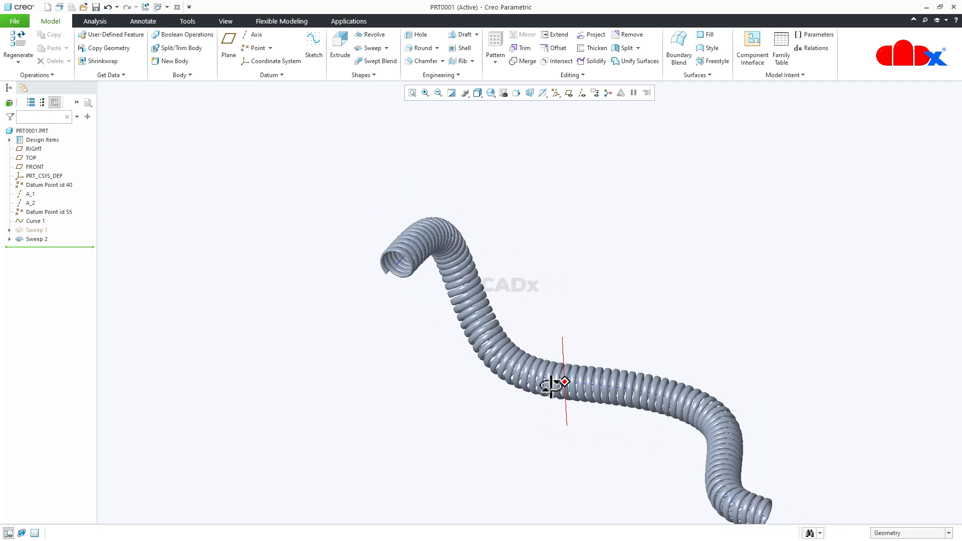
{"action": "key", "text": "ctrl+d"}
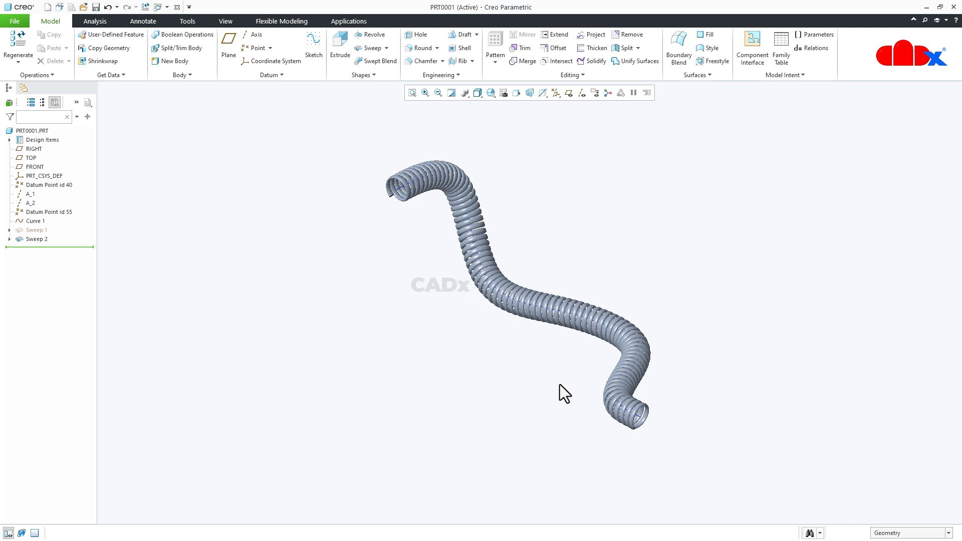
Apply the current appearance to the whole part, using the Part selection filter
{"action": "left_click", "coordinate": [226, 21]}
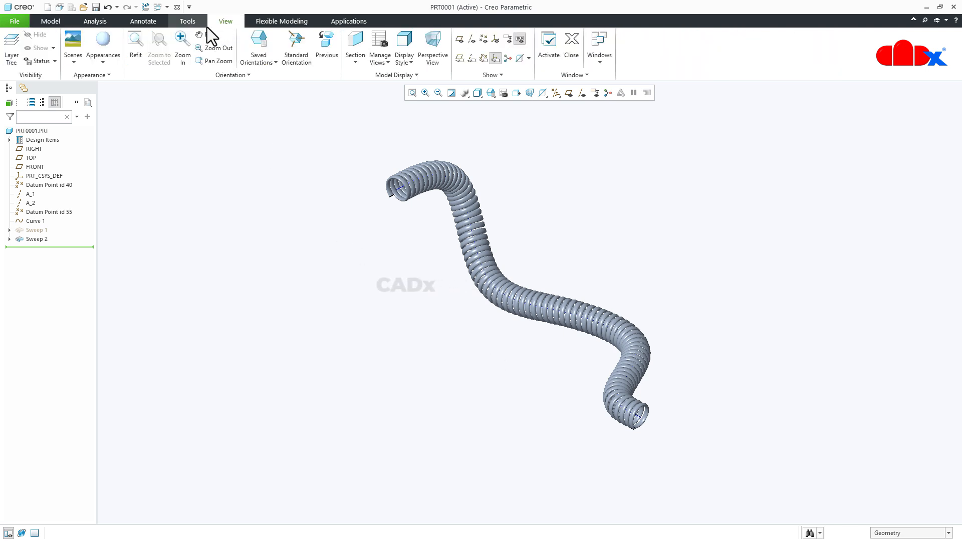
{"action": "left_click", "coordinate": [103, 40]}
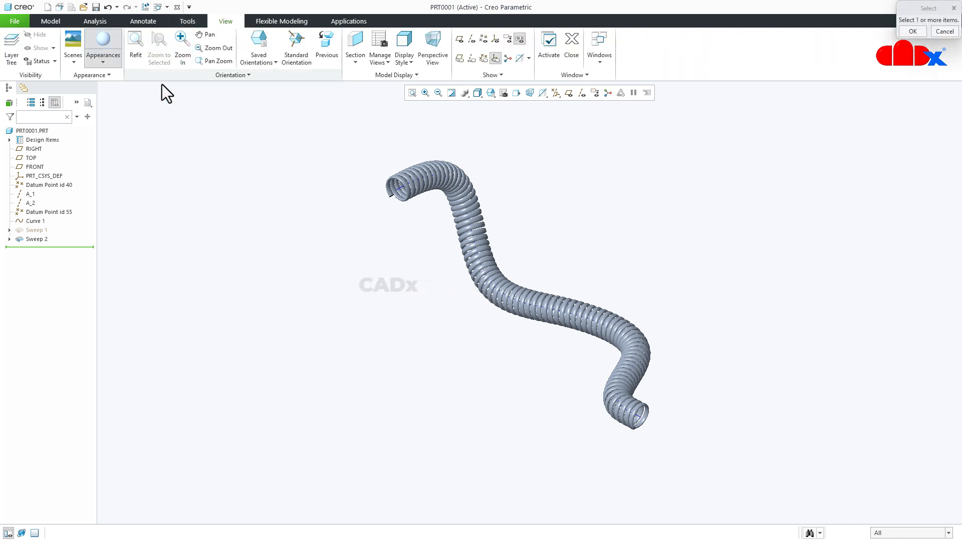
{"action": "left_click", "coordinate": [892, 534]}
{"action": "left_click", "coordinate": [894, 526]}
{"action": "left_click", "coordinate": [626, 335]}
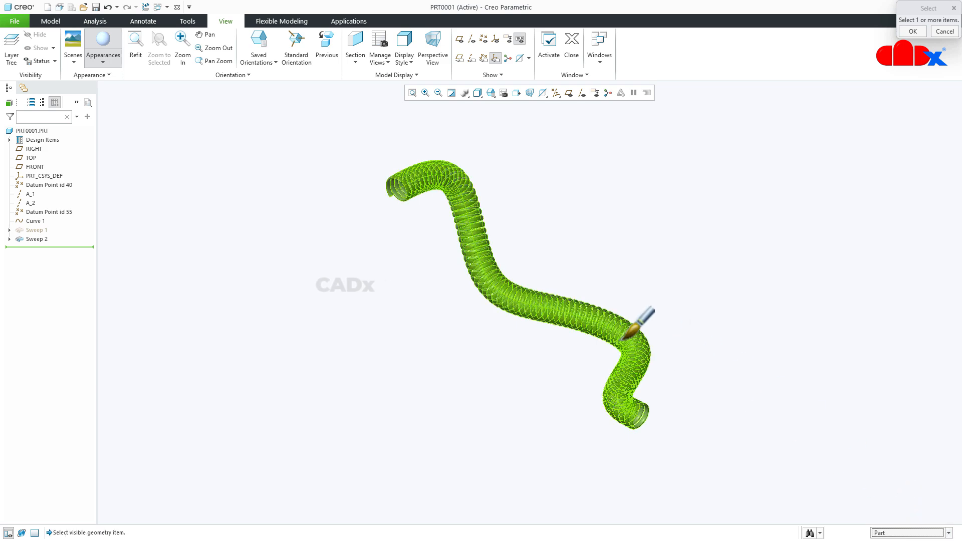
{"action": "middle_click", "coordinate": [670, 361]}
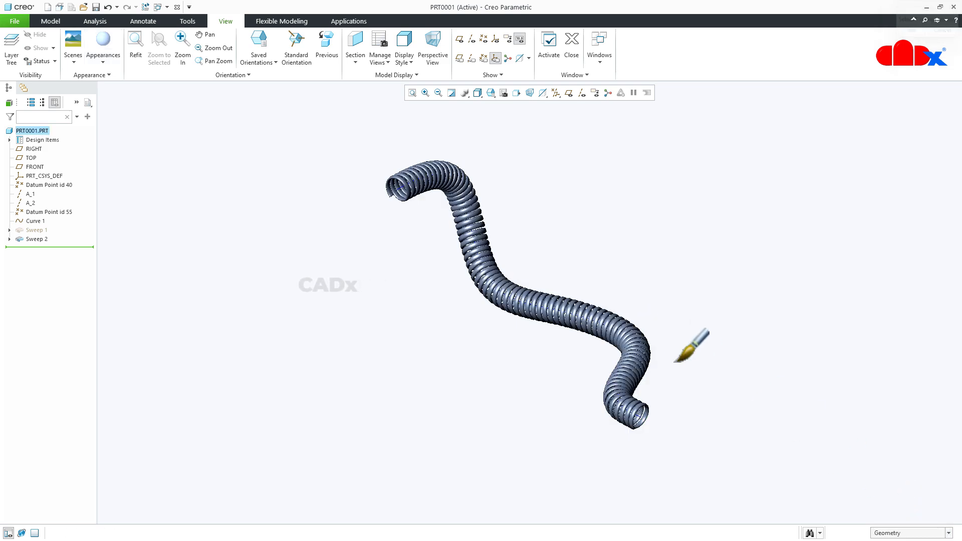
Turn on the display of the datum points along the coil
{"action": "left_click", "coordinate": [55, 20]}
{"action": "scroll", "coordinate": [434, 197], "scroll_direction": "up", "scroll_amount": 5}
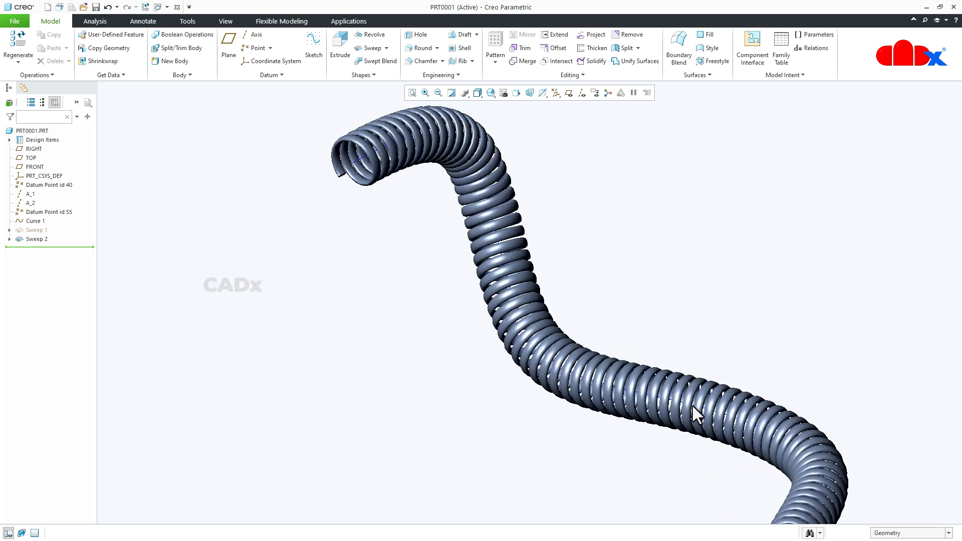
{"action": "middle_click_drag", "start_coordinate": [691, 404], "coordinate": [712, 393], "text": "shift"}
{"action": "left_click", "coordinate": [555, 93]}
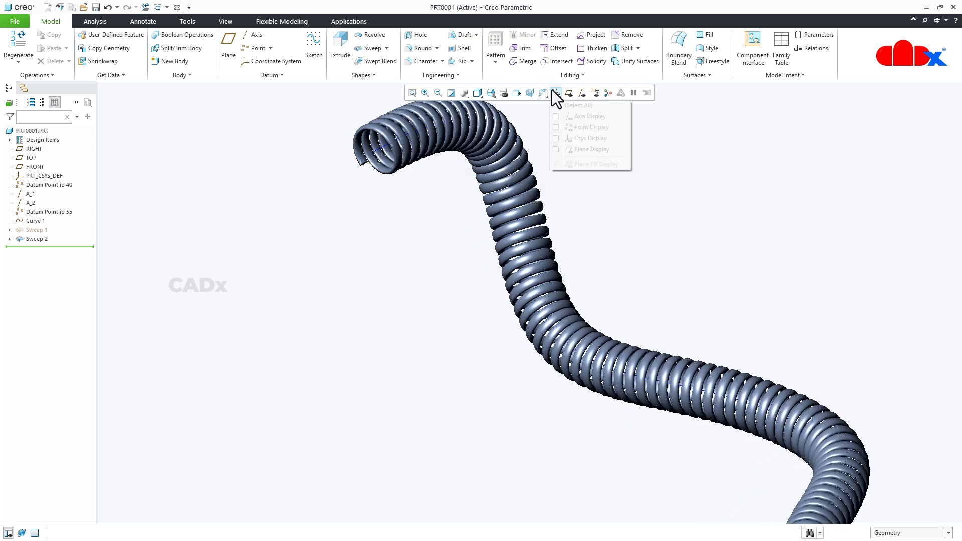
{"action": "left_click", "coordinate": [556, 128]}
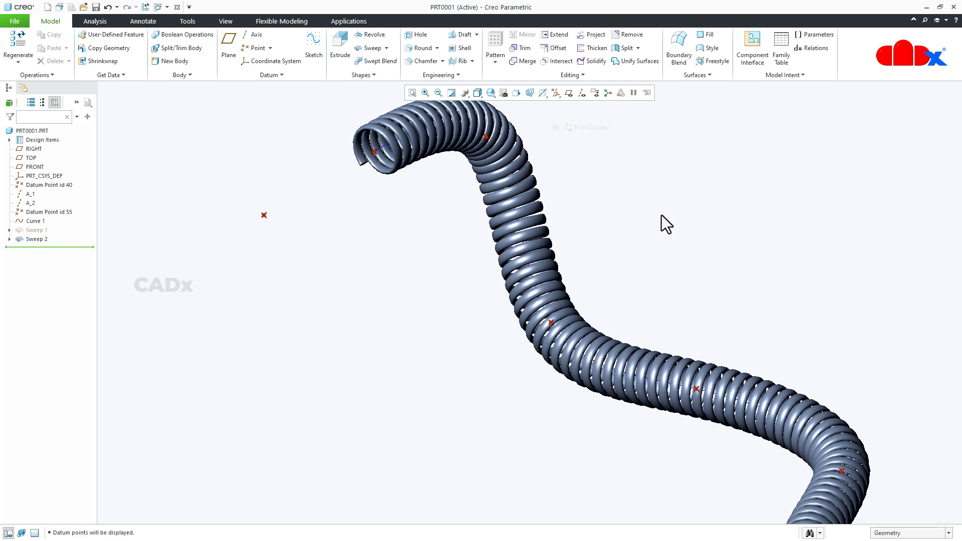
Examine the datum points that lie beyond the two ends of the coil
{"action": "left_click", "coordinate": [265, 214]}
{"action": "scroll", "coordinate": [359, 262], "scroll_direction": "up", "scroll_amount": 4}
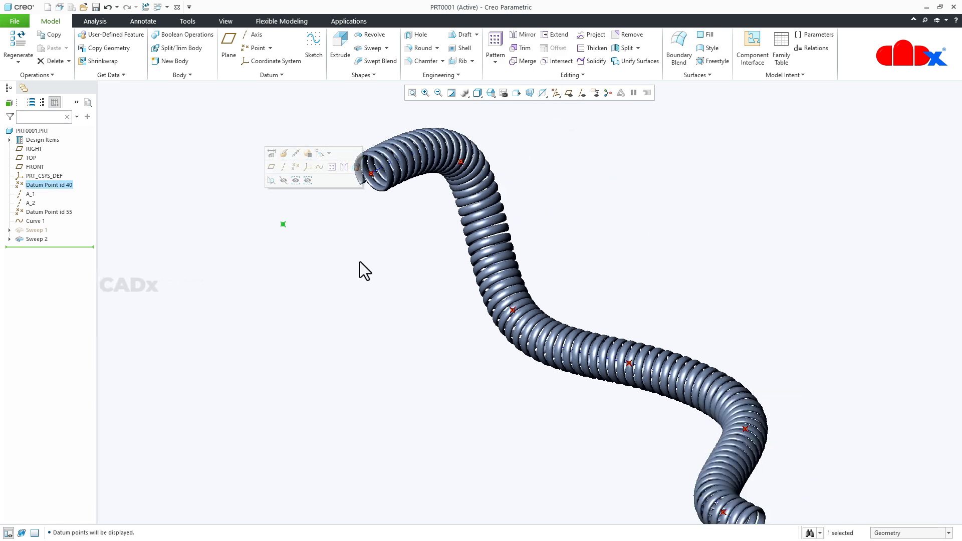
{"action": "scroll", "coordinate": [576, 451], "scroll_direction": "down", "scroll_amount": 3}
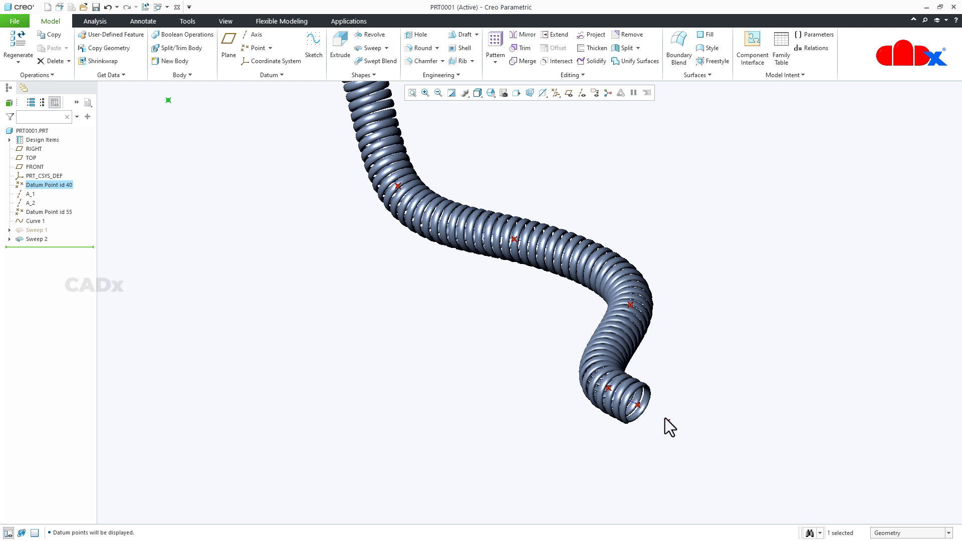
{"action": "left_click", "coordinate": [666, 420]}
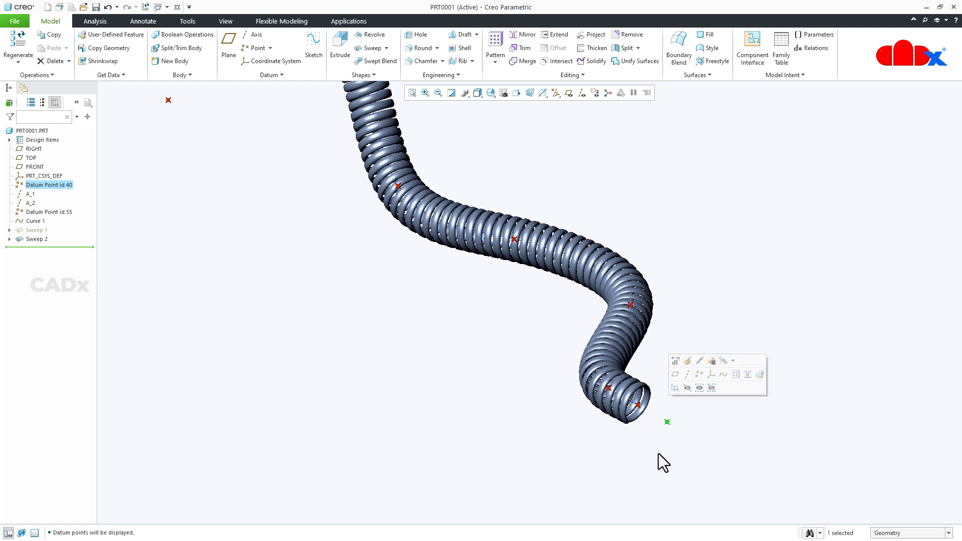
{"action": "scroll", "coordinate": [670, 452], "scroll_direction": "up", "scroll_amount": 2}
{"action": "key", "text": "ctrl+z"}
{"action": "scroll", "coordinate": [670, 453], "scroll_direction": "up", "scroll_amount": 2}
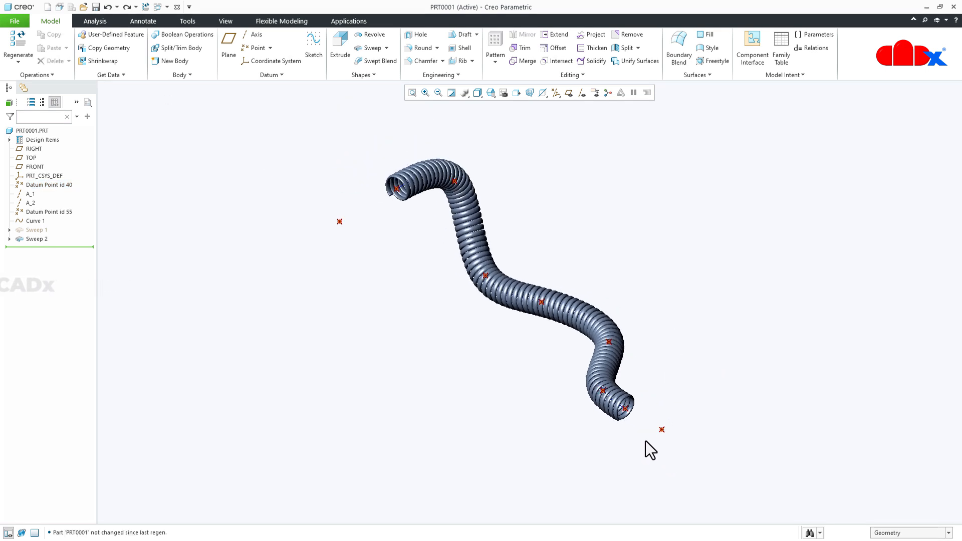
Display the datum axes and start a datum point on axis A_1 just outside the coil's start
{"action": "left_click", "coordinate": [581, 93]}
{"action": "scroll", "coordinate": [312, 210], "scroll_direction": "down", "scroll_amount": 4}
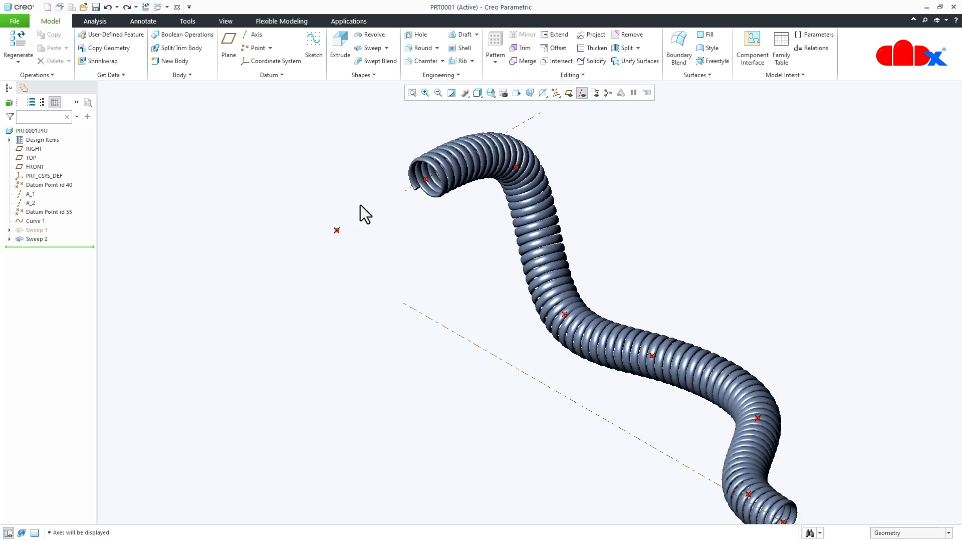
{"action": "left_click", "coordinate": [249, 47]}
{"action": "scroll", "coordinate": [397, 219], "scroll_direction": "down", "scroll_amount": 3}
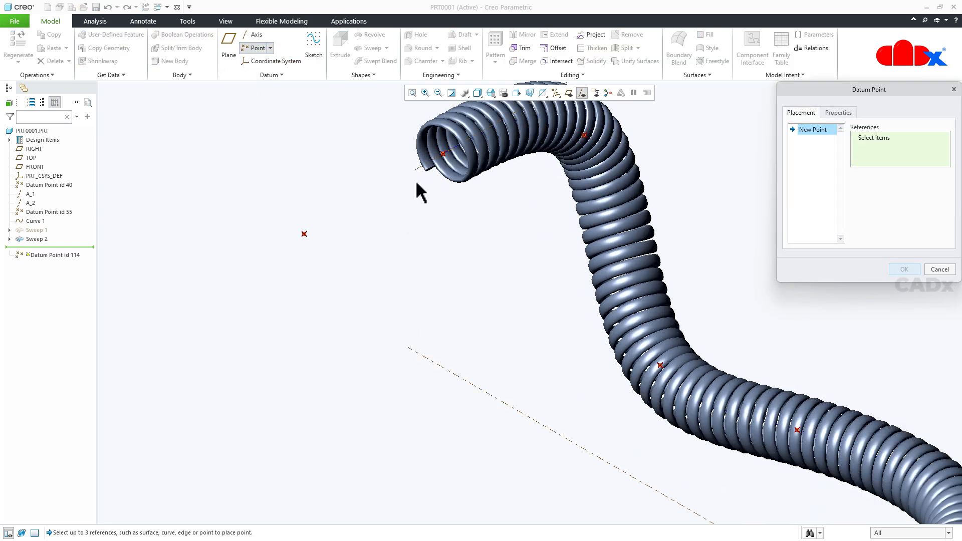
{"action": "left_click", "coordinate": [419, 167]}
{"action": "scroll", "coordinate": [412, 224], "scroll_direction": "up", "scroll_amount": 3}
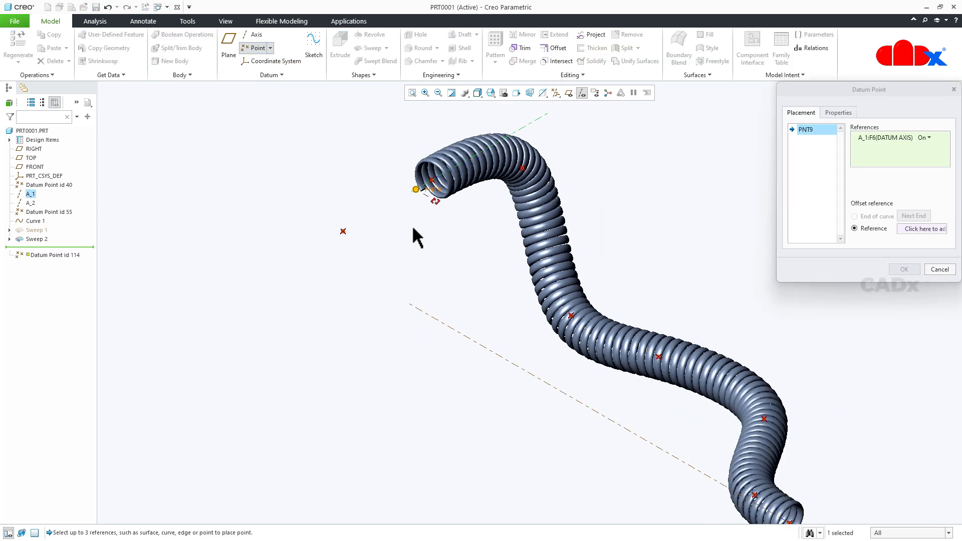
Display the datum planes and set the new point's offset from the FRONT plane to 100 mm
{"action": "left_click", "coordinate": [568, 92]}
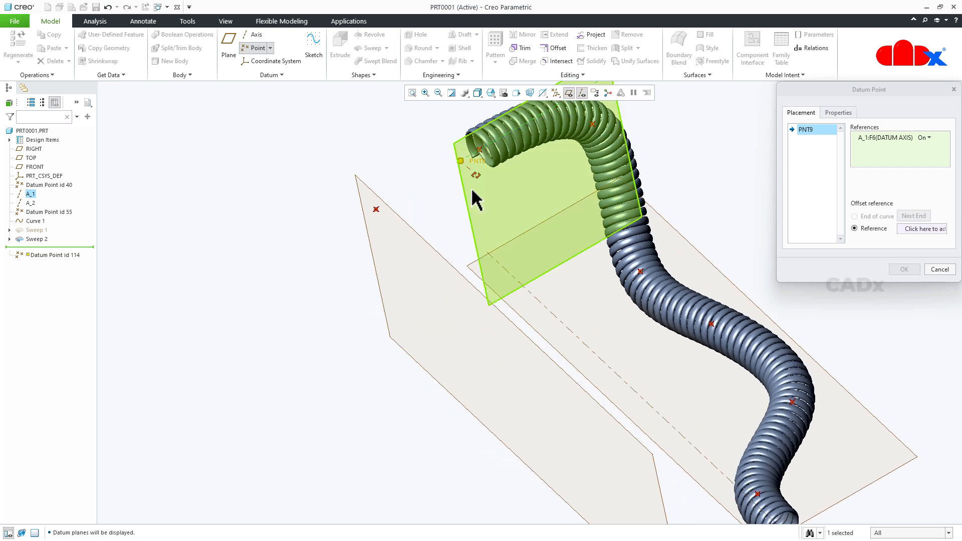
{"action": "left_click_drag", "start_coordinate": [477, 178], "coordinate": [447, 174]}
{"action": "double_click", "coordinate": [373, 251]}
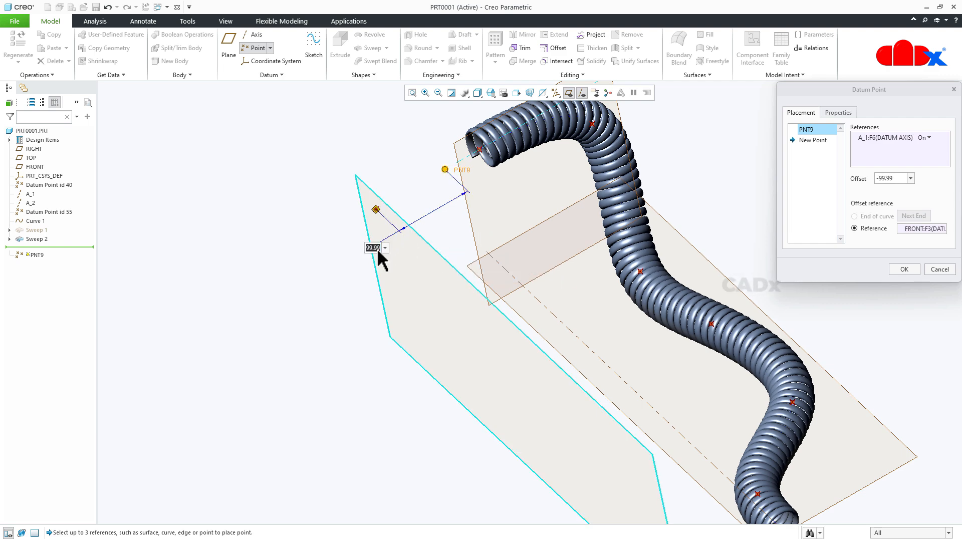
{"action": "type", "text": "100"}
{"action": "key", "text": "Return"}
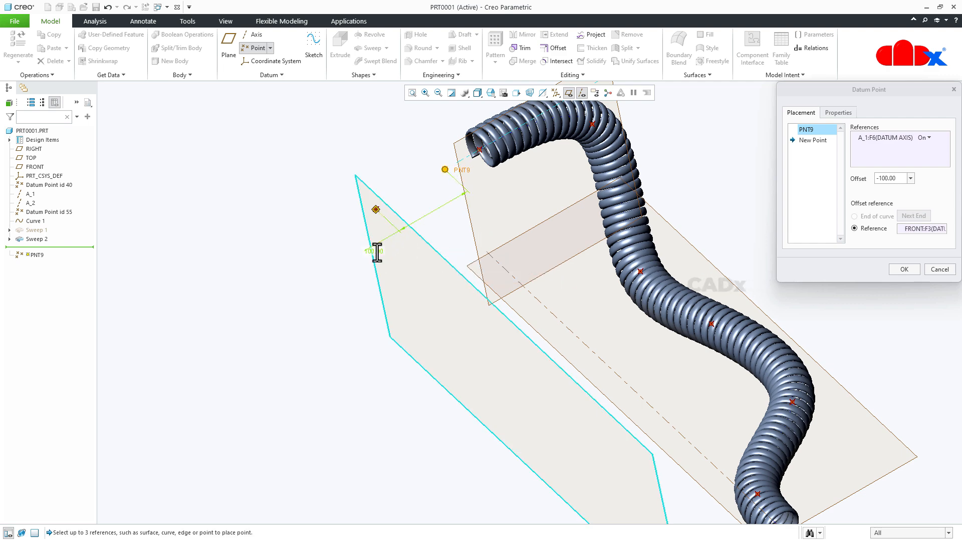
Add a second datum point on axis A_2 and move it just beyond the coil's far end
{"action": "middle_click_drag", "start_coordinate": [376, 253], "coordinate": [526, 256]}
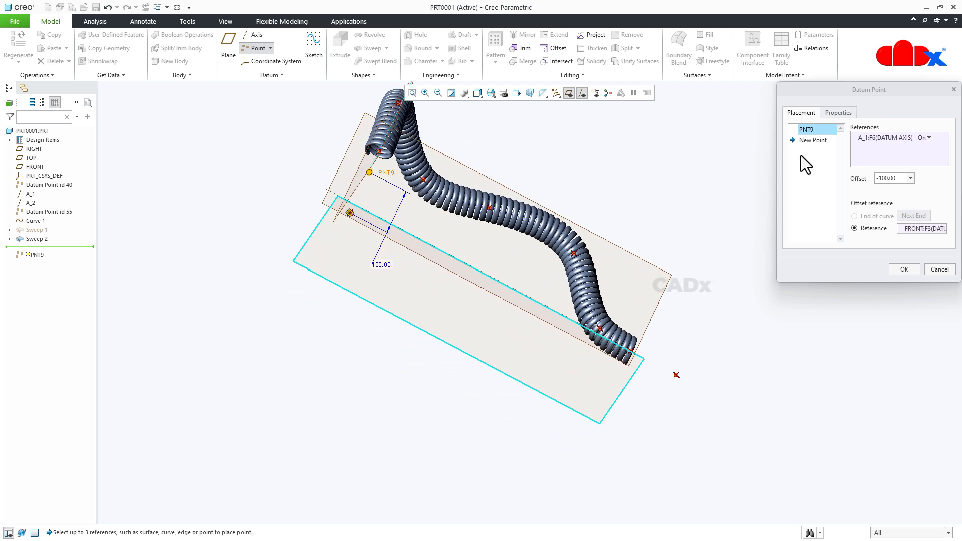
{"action": "left_click", "coordinate": [808, 142]}
{"action": "middle_click_drag", "start_coordinate": [666, 343], "coordinate": [620, 368]}
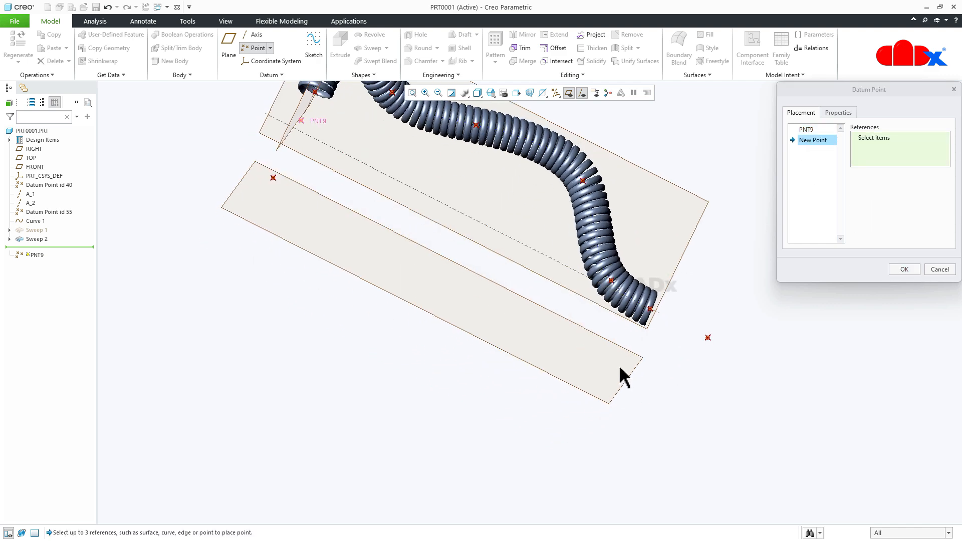
{"action": "scroll", "coordinate": [659, 311], "scroll_direction": "down", "scroll_amount": 4}
{"action": "left_click", "coordinate": [648, 303]}
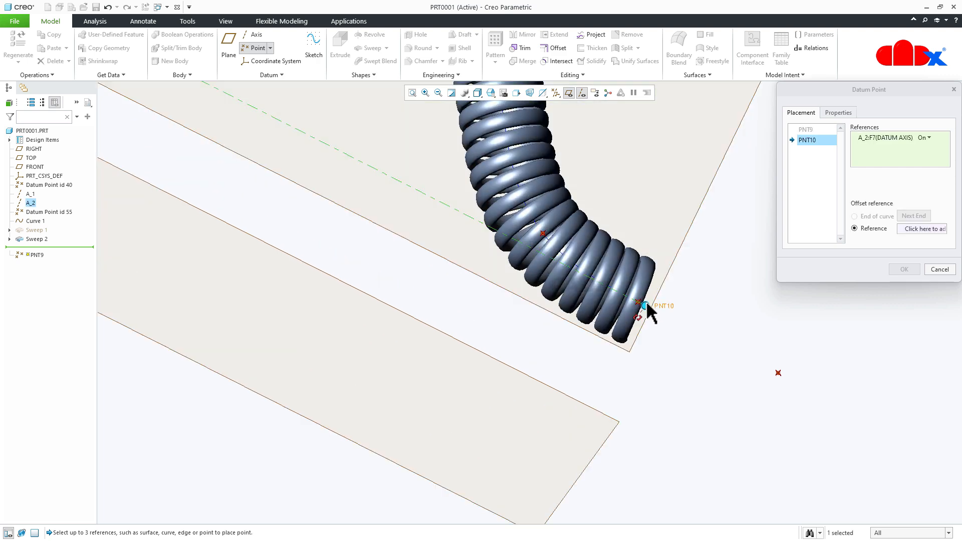
{"action": "left_click_drag", "start_coordinate": [646, 305], "coordinate": [708, 350]}
{"action": "scroll", "coordinate": [700, 348], "scroll_direction": "up", "scroll_amount": 8}
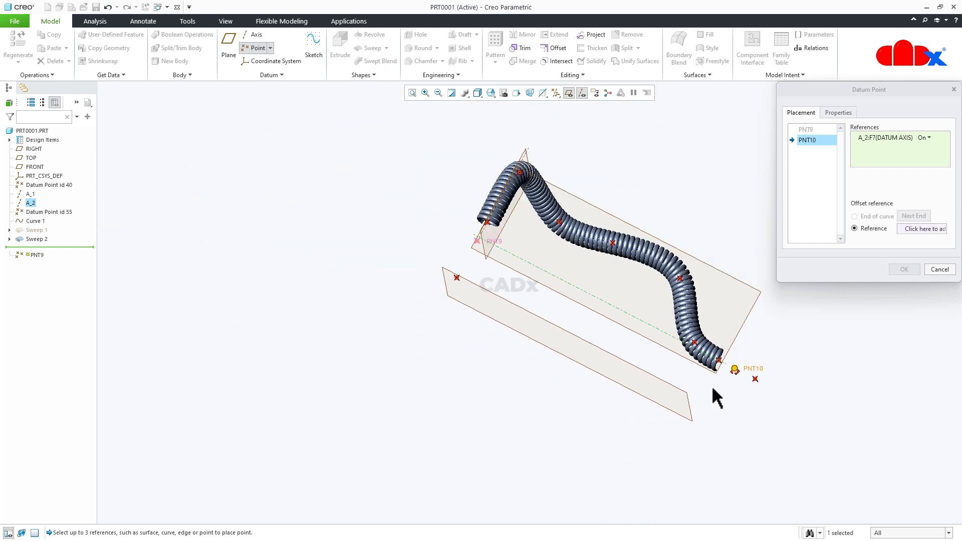
Offset the second point 650 mm from the RIGHT plane to complete the datum points, and hide the datum planes
{"action": "left_click", "coordinate": [489, 254]}
{"action": "middle_click_drag", "start_coordinate": [777, 392], "coordinate": [730, 388]}
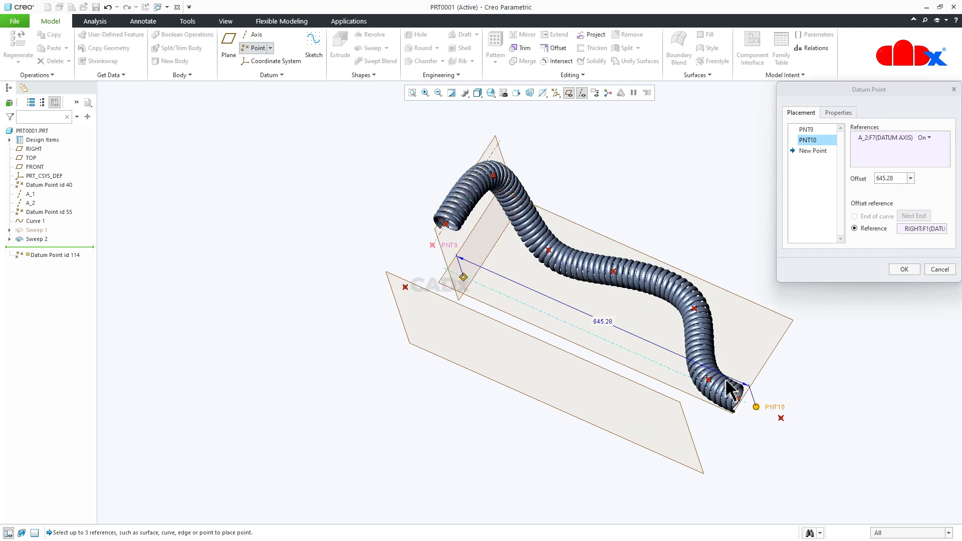
{"action": "double_click", "coordinate": [603, 321]}
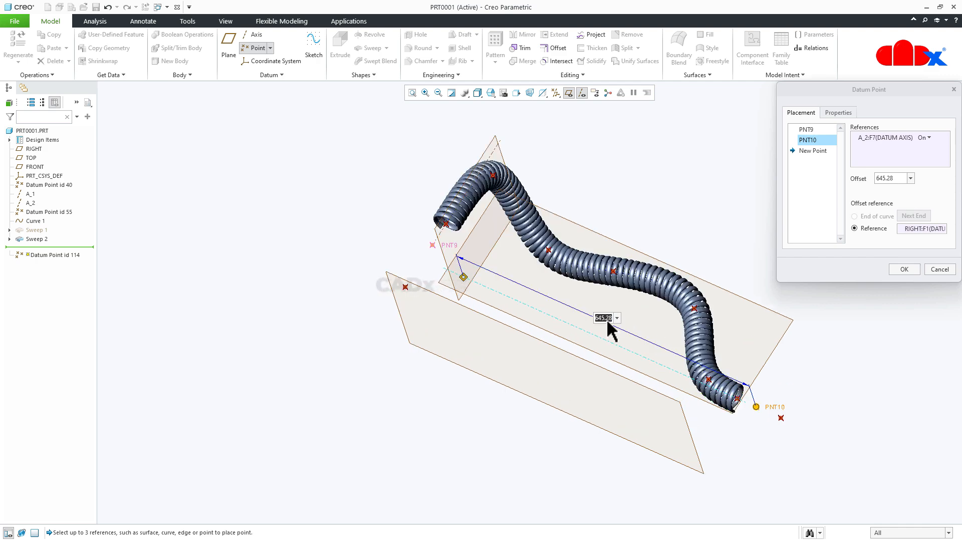
{"action": "type", "text": "650"}
{"action": "key", "text": "Return"}
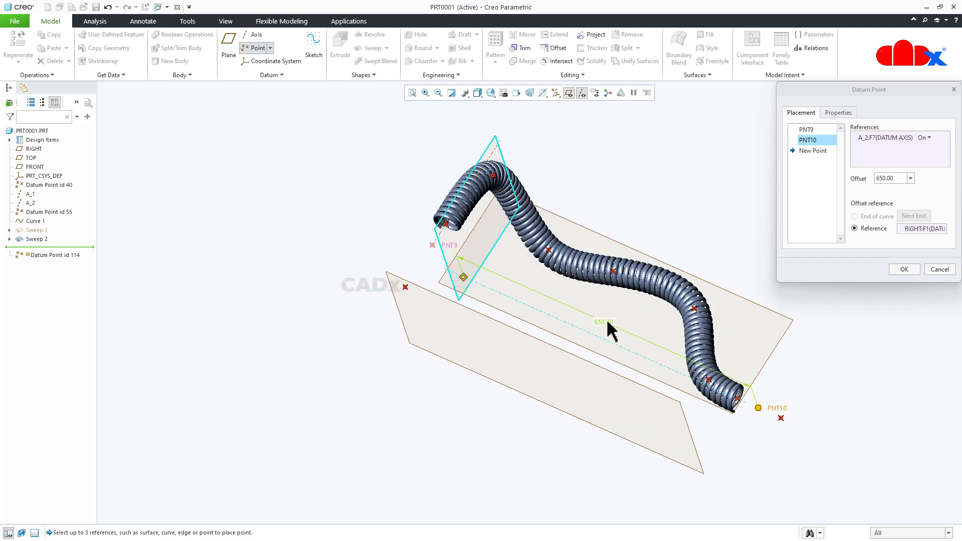
{"action": "left_click", "coordinate": [908, 266]}
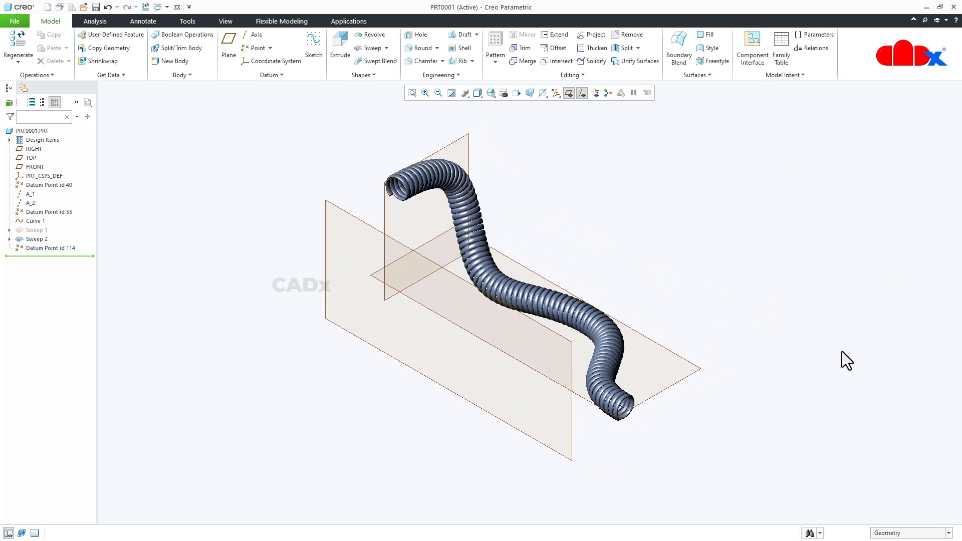
{"action": "left_click", "coordinate": [568, 93]}
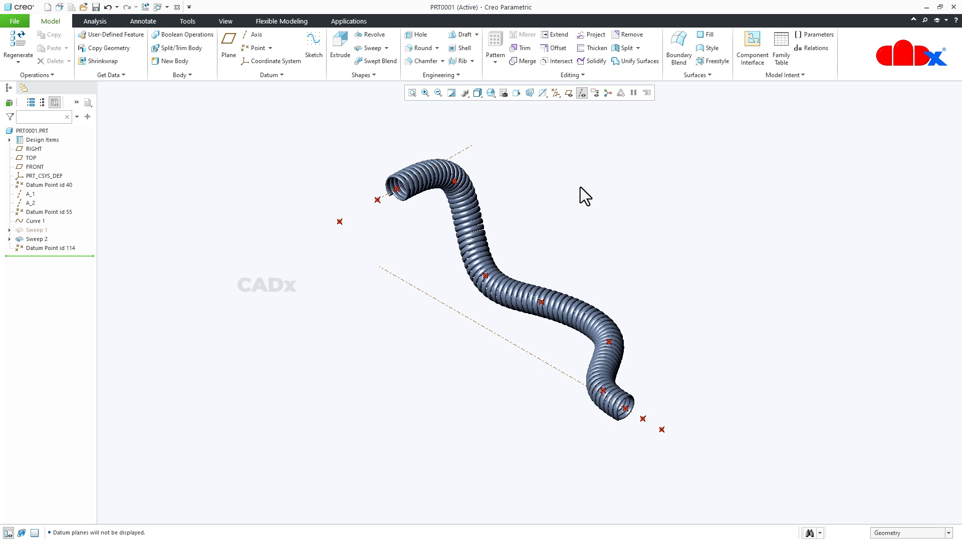
Start a curve through points from the outermost datum point to the datum point just outside the coil's start
{"action": "left_click", "coordinate": [284, 74]}
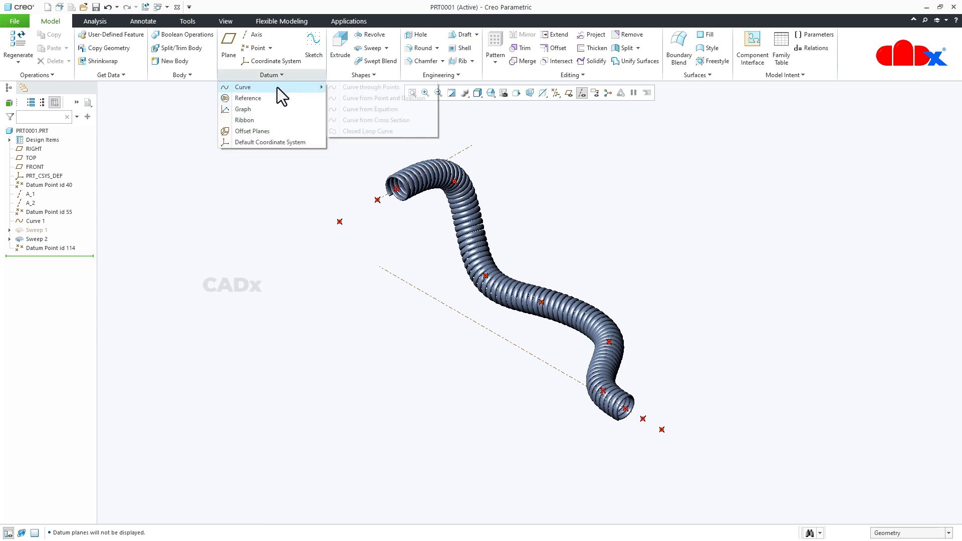
{"action": "left_click", "coordinate": [277, 87]}
{"action": "scroll", "coordinate": [328, 173], "scroll_direction": "down", "scroll_amount": 5}
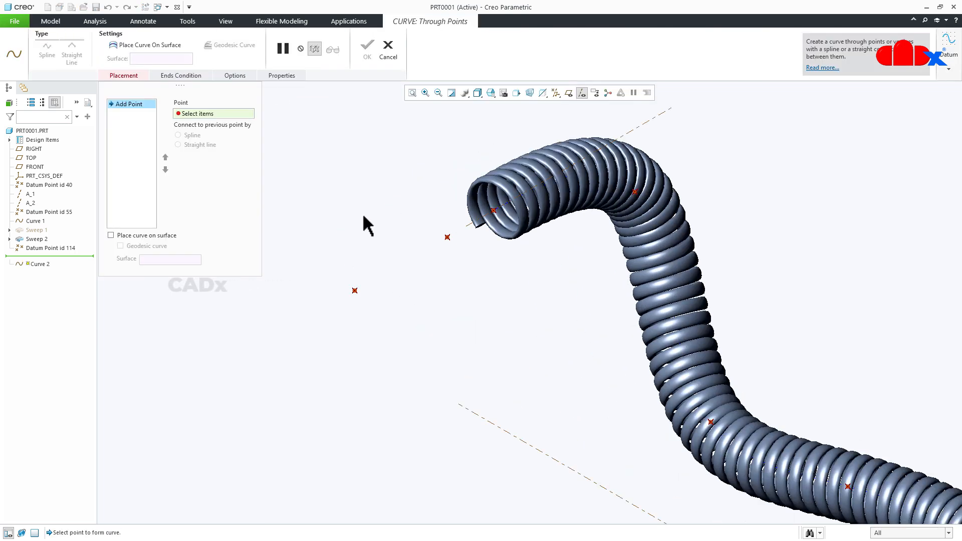
{"action": "left_click", "coordinate": [353, 309]}
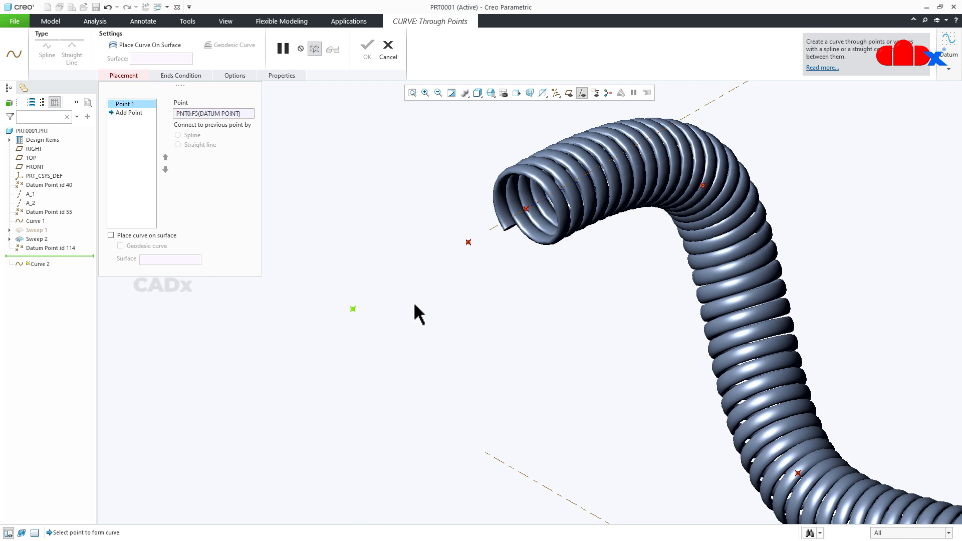
{"action": "left_click", "coordinate": [468, 242]}
Show Sweep 1 and add its edge vertex at the coil wire's starting face as the curve's third point
{"action": "scroll", "coordinate": [502, 266], "scroll_direction": "down", "scroll_amount": 6}
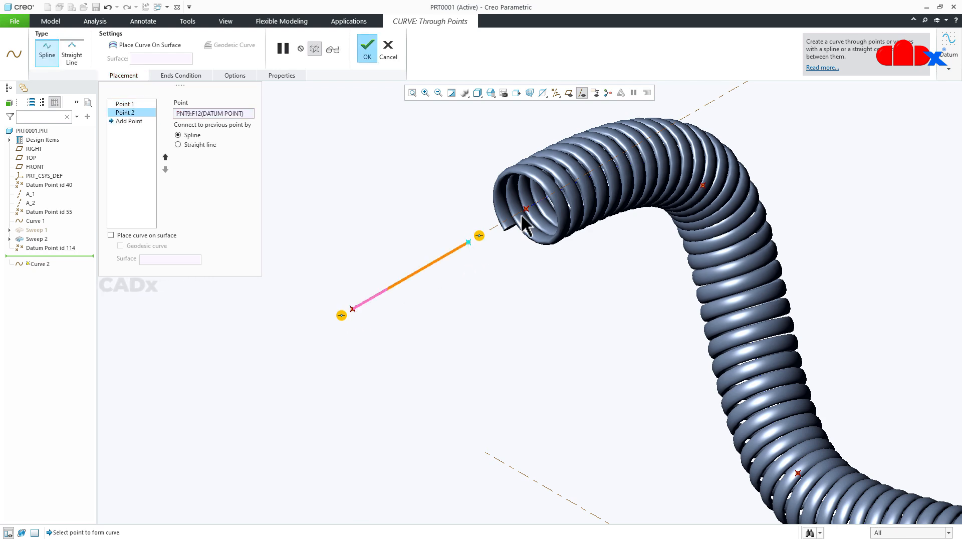
{"action": "scroll", "coordinate": [506, 273], "scroll_direction": "up", "scroll_amount": 7}
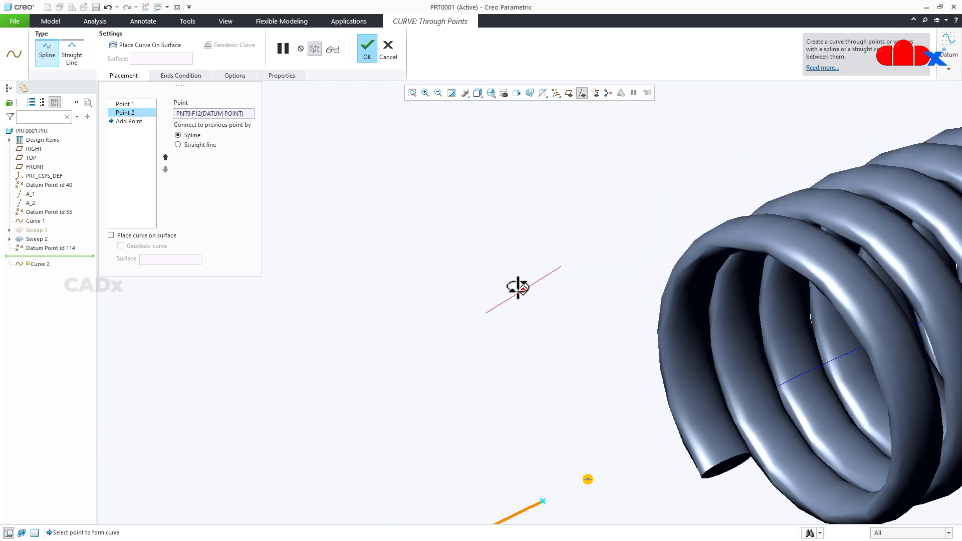
{"action": "left_click", "coordinate": [42, 230]}
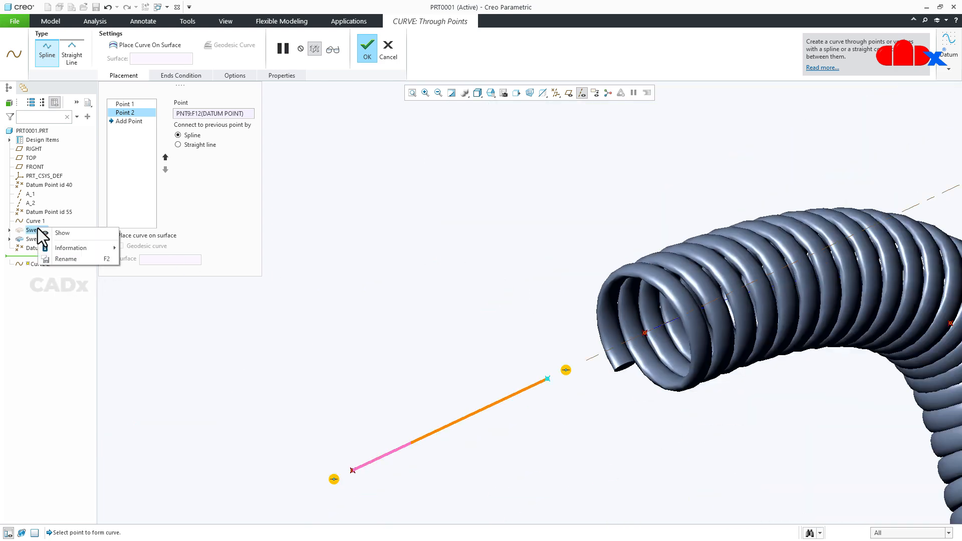
{"action": "left_click", "coordinate": [57, 235]}
{"action": "scroll", "coordinate": [630, 374], "scroll_direction": "down", "scroll_amount": 4}
{"action": "scroll", "coordinate": [626, 376], "scroll_direction": "up", "scroll_amount": 5}
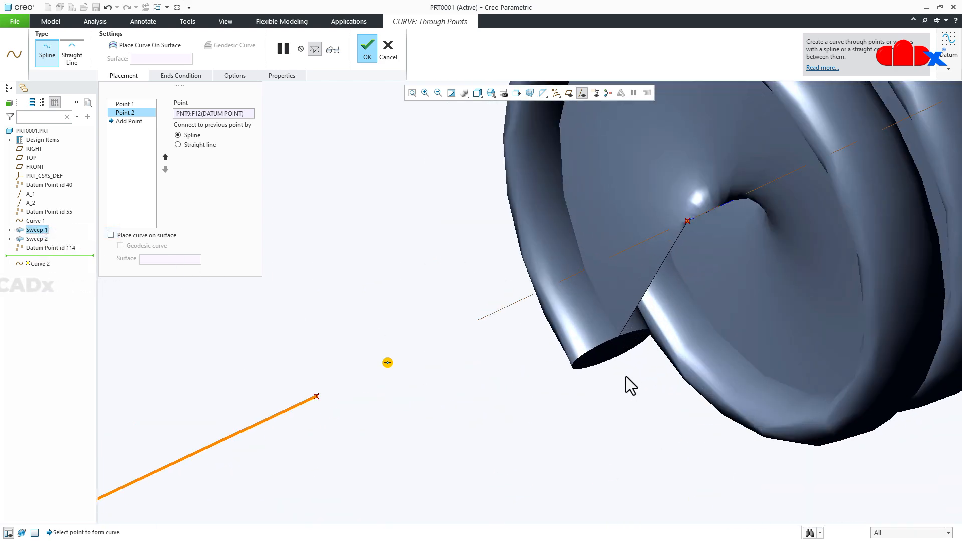
{"action": "middle_click_drag", "start_coordinate": [666, 395], "coordinate": [694, 363]}
{"action": "scroll", "coordinate": [657, 396], "scroll_direction": "down", "scroll_amount": 6}
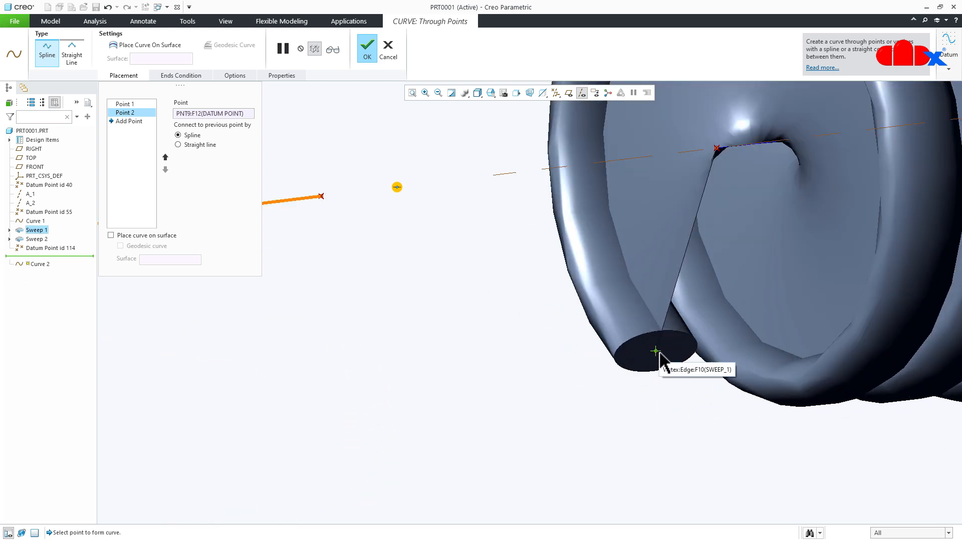
{"action": "left_click", "coordinate": [659, 353]}
Make the curve's coil-side end tangent to the helical edge of Sweep 1
{"action": "scroll", "coordinate": [659, 374], "scroll_direction": "up", "scroll_amount": 5}
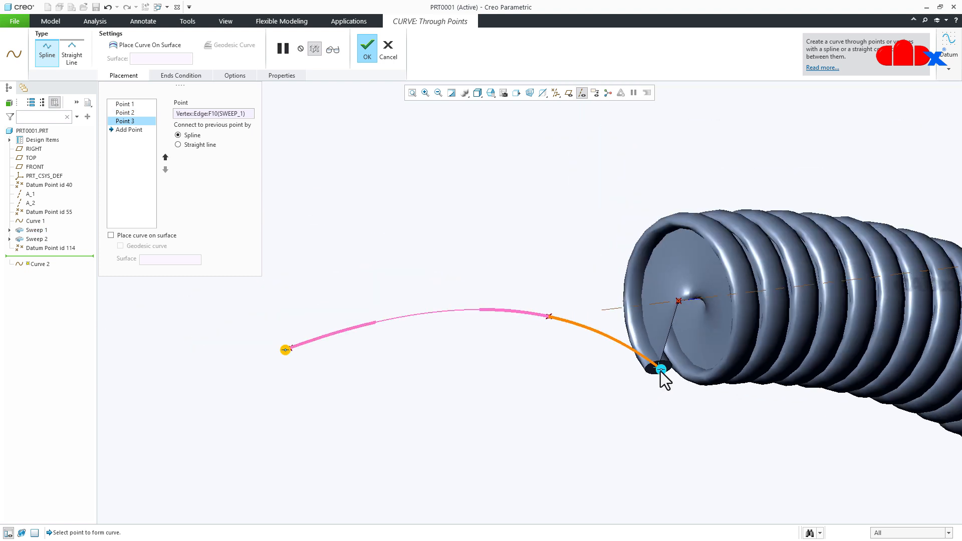
{"action": "right_click", "coordinate": [660, 372]}
{"action": "left_click", "coordinate": [674, 386]}
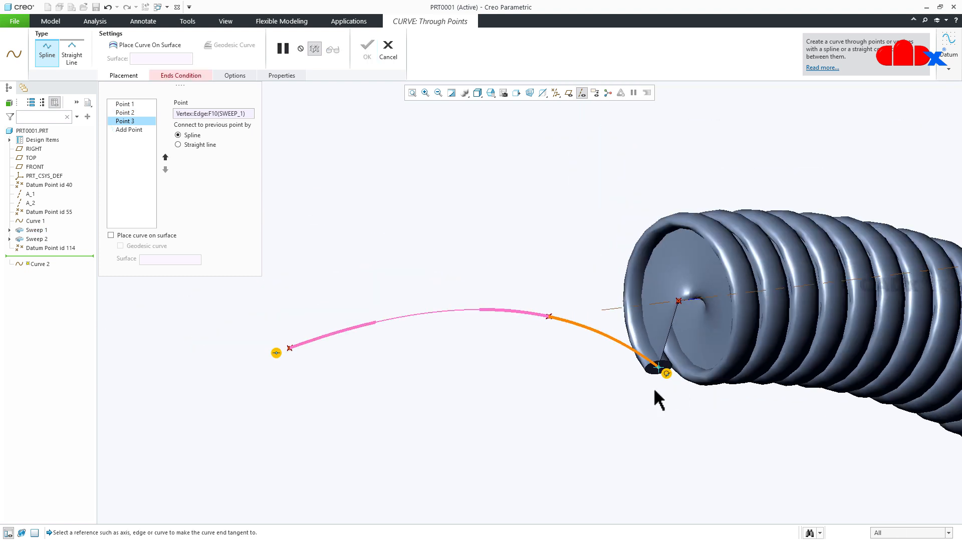
{"action": "mouse_move", "coordinate": [654, 391]}
{"action": "middle_mouse_down"}
{"action": "mouse_move", "coordinate": [641, 371]}
{"action": "mouse_move", "coordinate": [656, 339]}
{"action": "mouse_move", "coordinate": [666, 347]}
{"action": "mouse_move", "coordinate": [643, 392]}
{"action": "middle_mouse_up"}
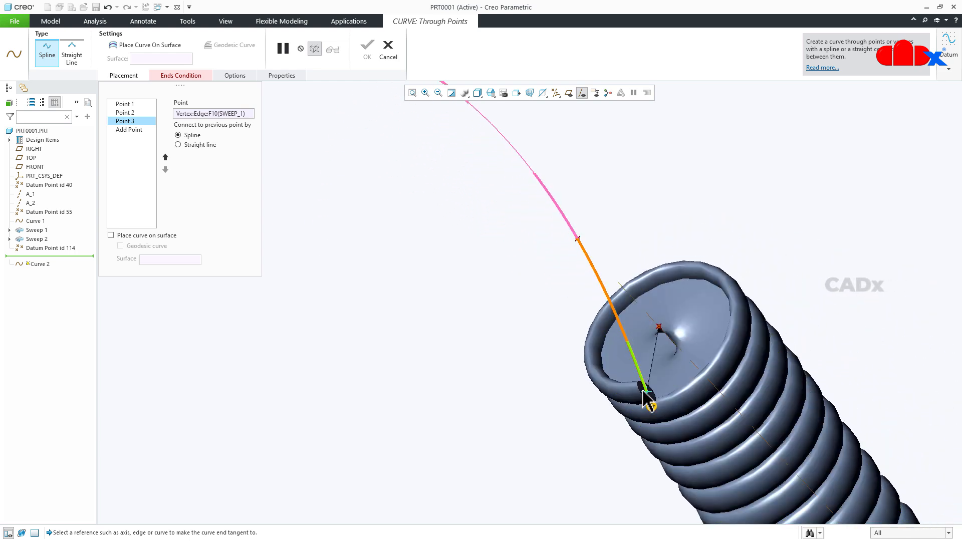
{"action": "scroll", "coordinate": [636, 395], "scroll_direction": "down", "scroll_amount": 2}
{"action": "right_click", "coordinate": [629, 395]}
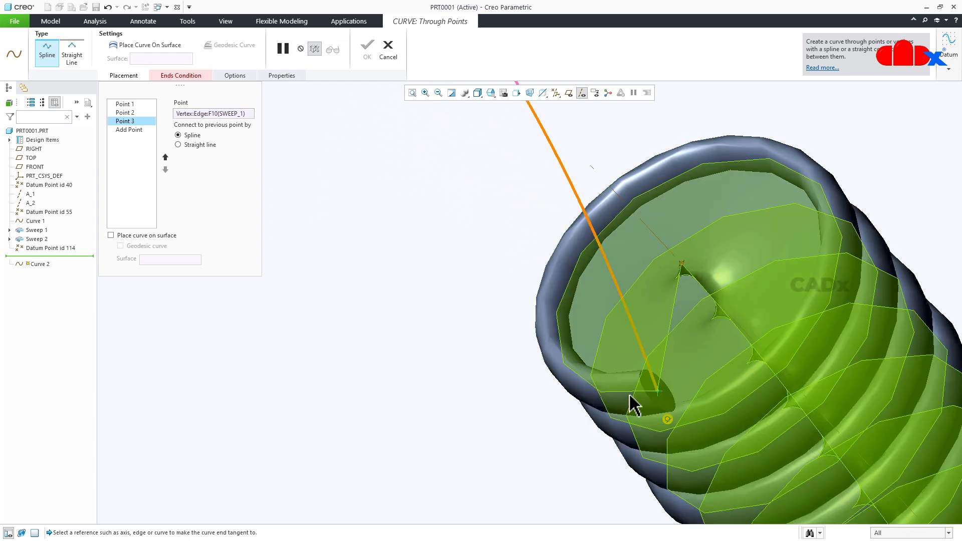
{"action": "left_click", "coordinate": [630, 393]}
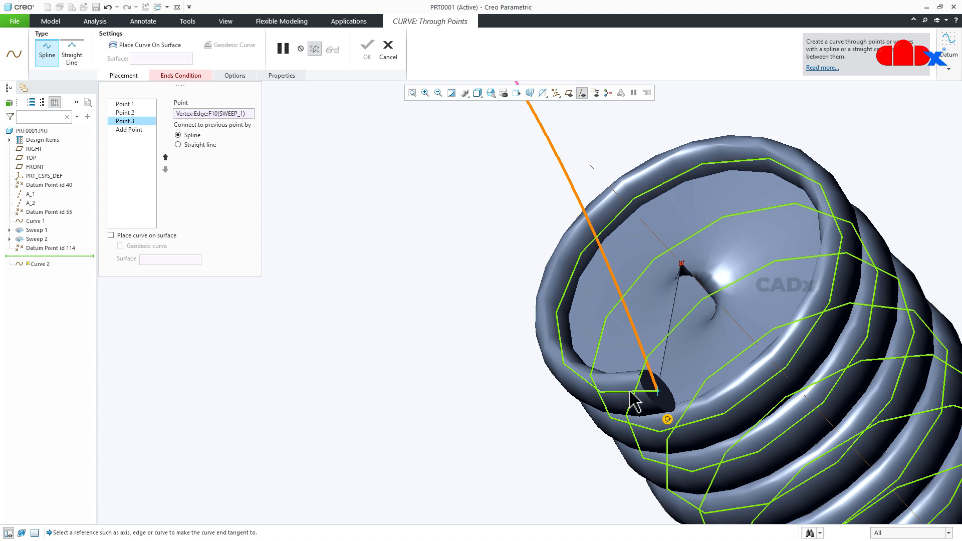
Make the curve's outer end tangent to axis A_1
{"action": "scroll", "coordinate": [629, 389], "scroll_direction": "up", "scroll_amount": 4}
{"action": "middle_click_drag", "start_coordinate": [634, 390], "coordinate": [584, 459]}
{"action": "scroll", "coordinate": [684, 391], "scroll_direction": "up", "scroll_amount": 3}
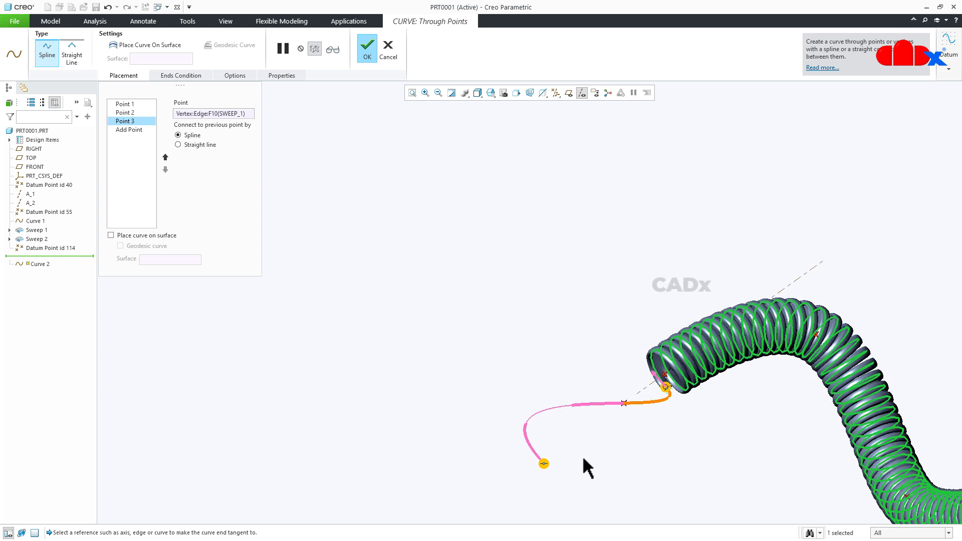
{"action": "right_click", "coordinate": [543, 465]}
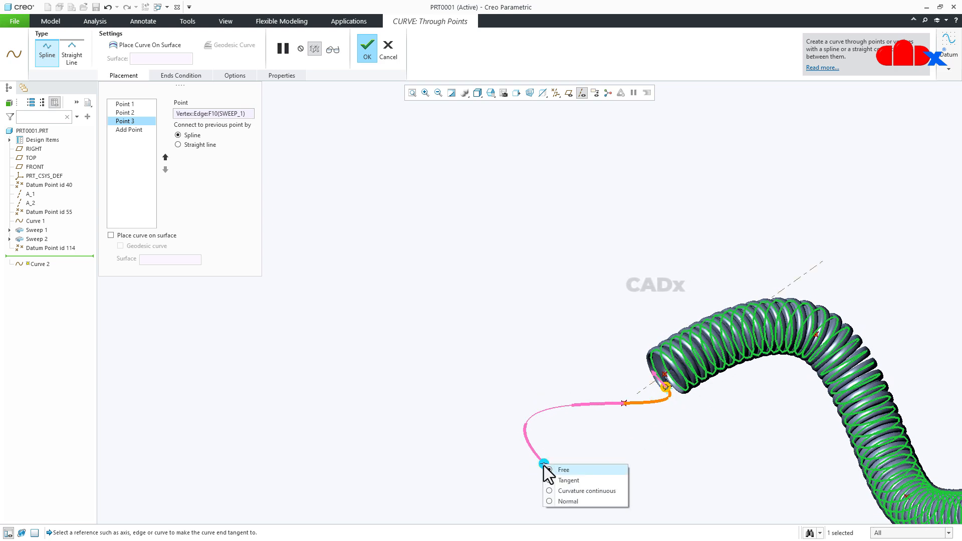
{"action": "left_click", "coordinate": [566, 480]}
{"action": "left_click", "coordinate": [641, 389]}
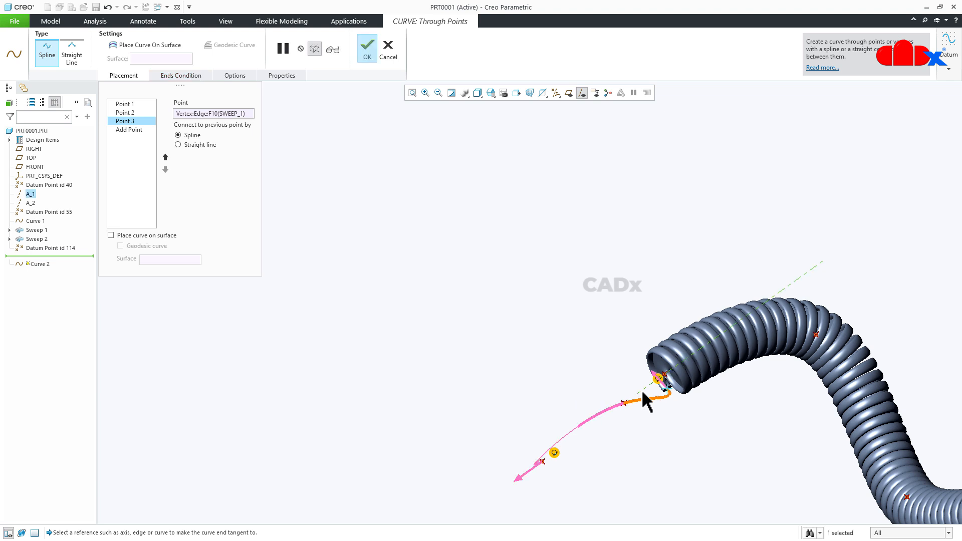
Flip the tangent direction at the curve's outer end and complete the curve
{"action": "scroll", "coordinate": [527, 483], "scroll_direction": "down", "scroll_amount": 3}
{"action": "middle_click_drag", "start_coordinate": [625, 414], "coordinate": [634, 418]}
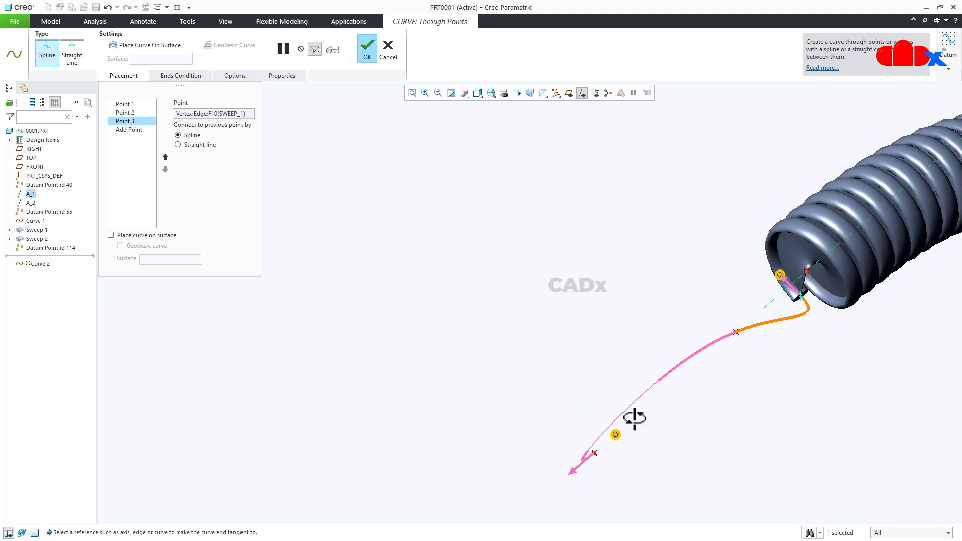
{"action": "scroll", "coordinate": [592, 468], "scroll_direction": "down", "scroll_amount": 3}
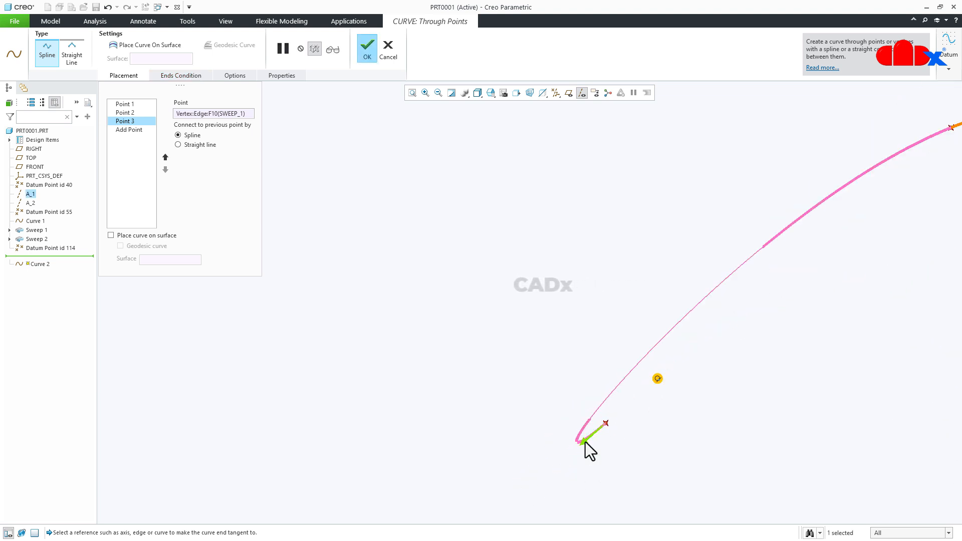
{"action": "scroll", "coordinate": [585, 442], "scroll_direction": "up", "scroll_amount": 5}
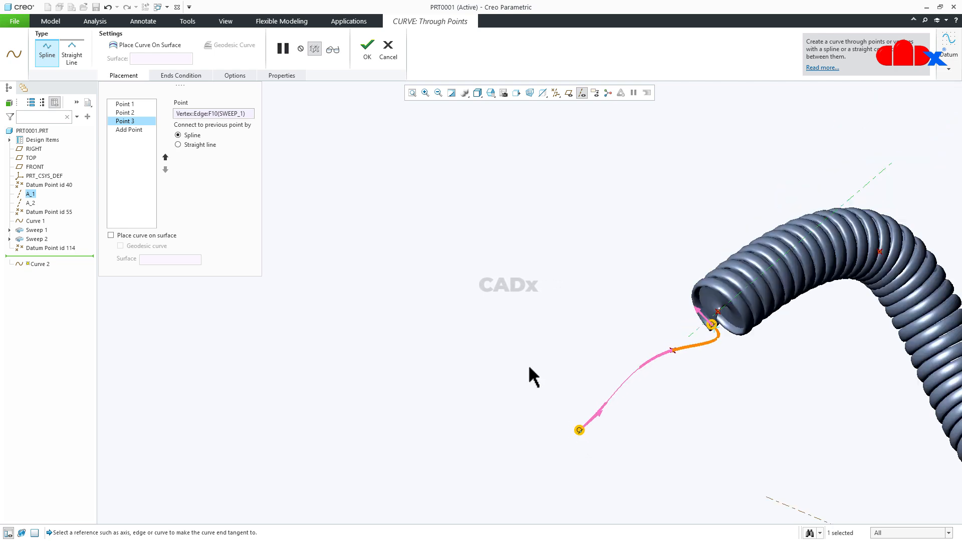
{"action": "left_click", "coordinate": [367, 50]}
{"action": "left_click", "coordinate": [467, 249]}
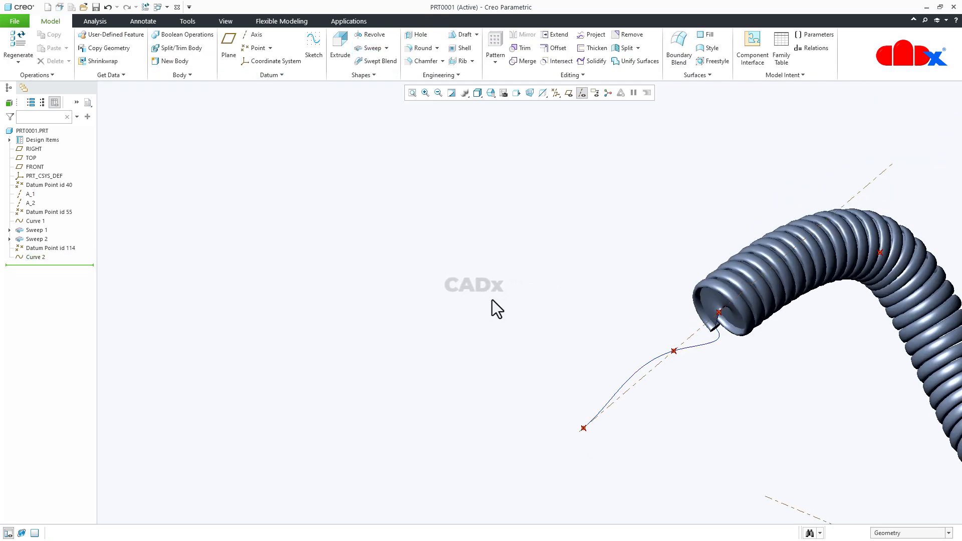
Start another curve through points from the outermost datum point to the inner one beyond the coil's far end
{"action": "scroll", "coordinate": [492, 299], "scroll_direction": "up", "scroll_amount": 3}
{"action": "middle_click_drag", "start_coordinate": [494, 301], "coordinate": [548, 340]}
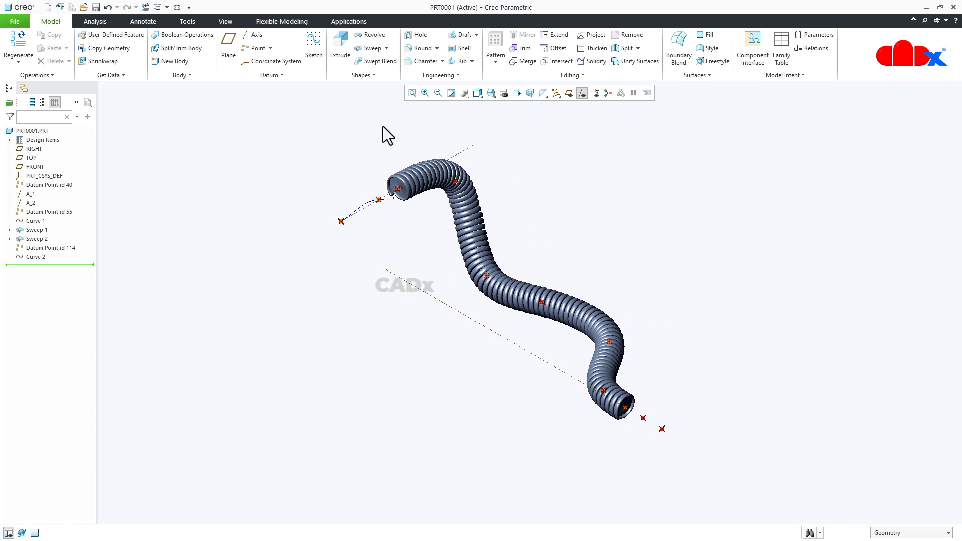
{"action": "left_click", "coordinate": [286, 78]}
{"action": "mouse_move", "coordinate": [279, 93]}
{"action": "left_click", "coordinate": [356, 89]}
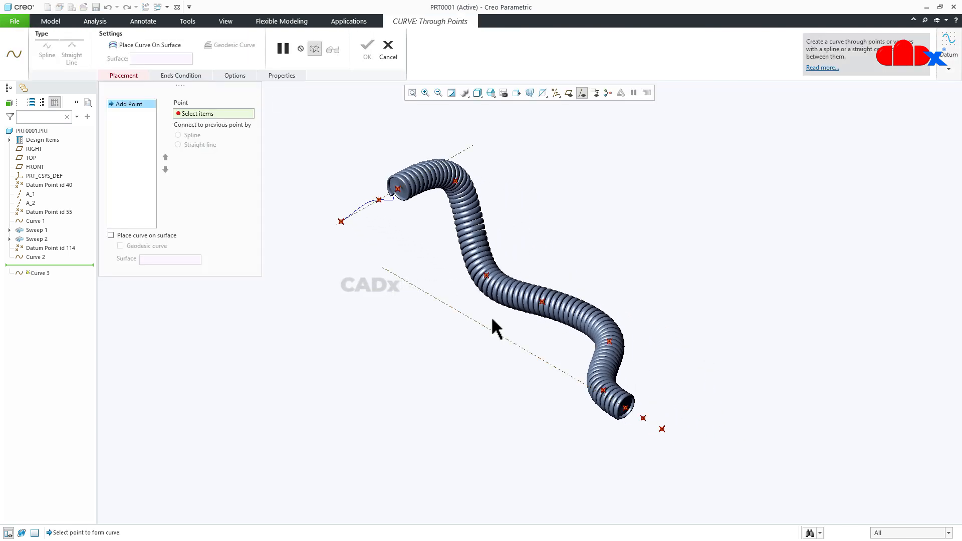
{"action": "scroll", "coordinate": [646, 441], "scroll_direction": "up", "scroll_amount": 3}
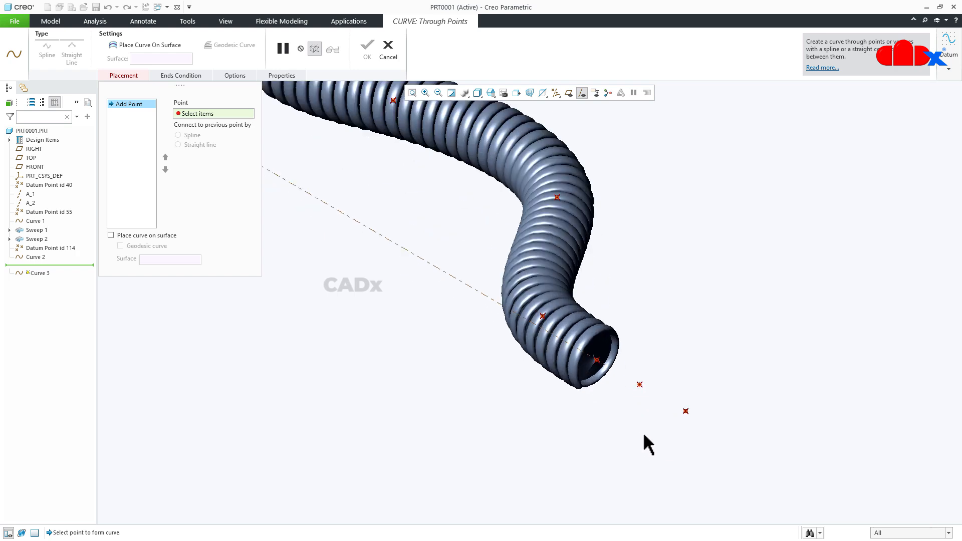
{"action": "left_click", "coordinate": [686, 411]}
{"action": "scroll", "coordinate": [644, 401], "scroll_direction": "up", "scroll_amount": 1}
{"action": "left_click", "coordinate": [640, 380]}
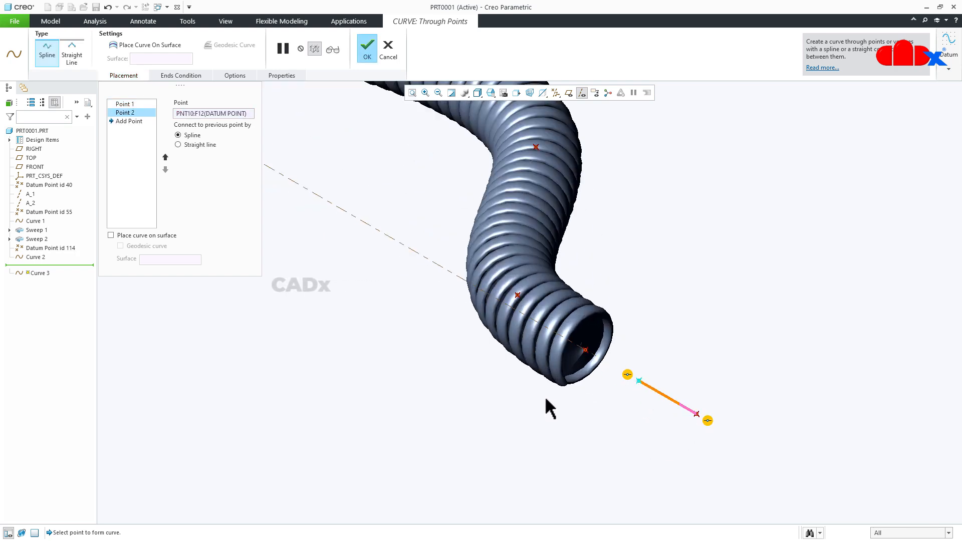
Add the Sweep 1 edge vertex on the wire's end face at the coil's far end as the third point
{"action": "scroll", "coordinate": [579, 381], "scroll_direction": "up", "scroll_amount": 3}
{"action": "scroll", "coordinate": [550, 406], "scroll_direction": "down", "scroll_amount": 6}
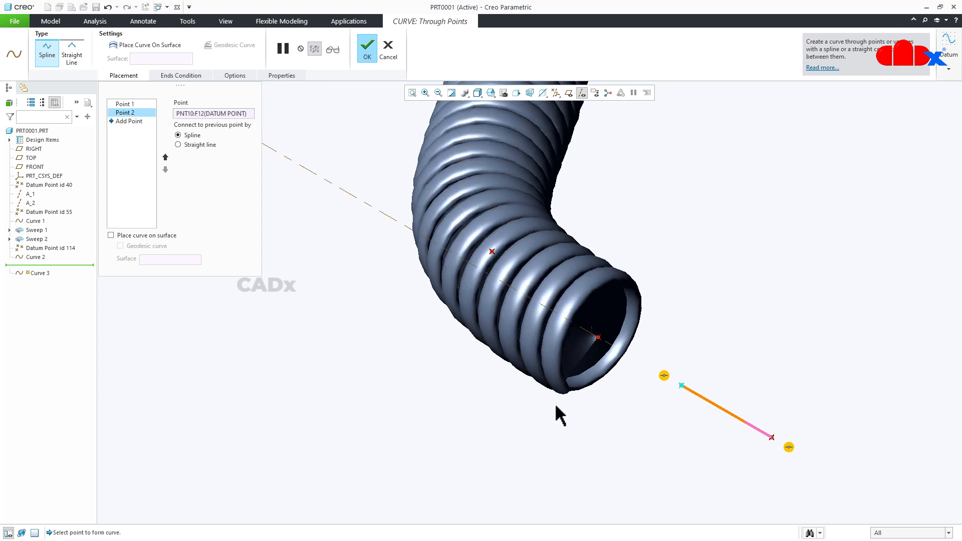
{"action": "middle_click_drag", "start_coordinate": [611, 376], "coordinate": [635, 278]}
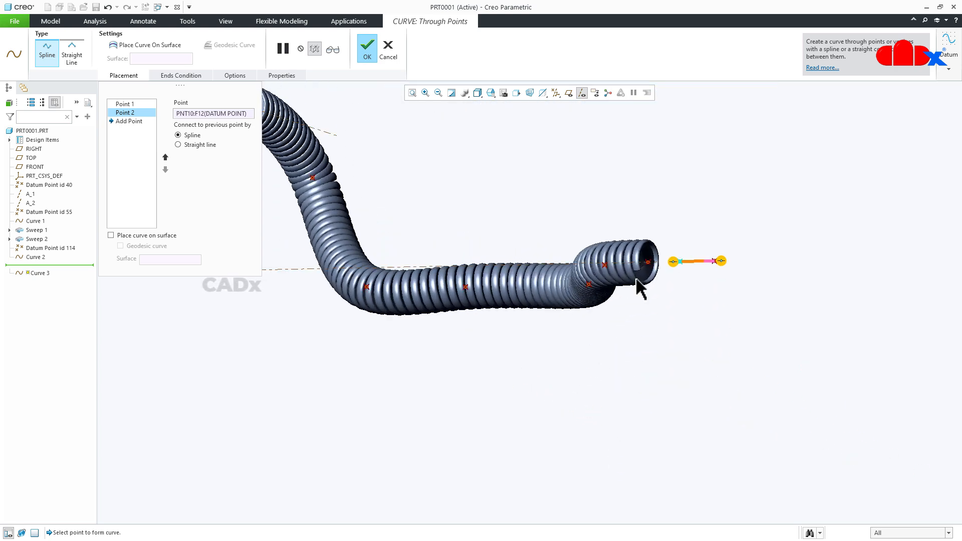
{"action": "scroll", "coordinate": [638, 277], "scroll_direction": "up", "scroll_amount": 8}
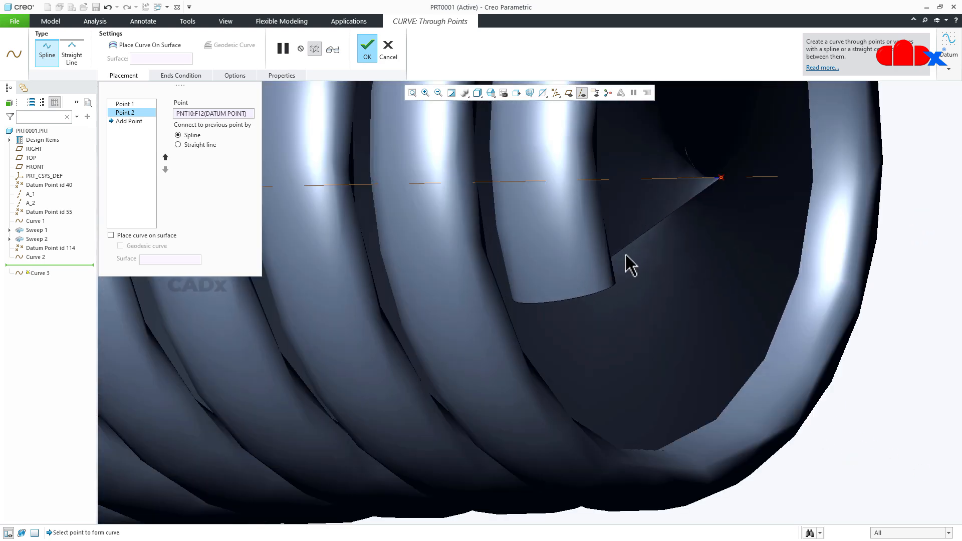
{"action": "scroll", "coordinate": [626, 281], "scroll_direction": "down", "scroll_amount": 5}
{"action": "mouse_move", "coordinate": [629, 319]}
{"action": "middle_mouse_down"}
{"action": "mouse_move", "coordinate": [641, 260]}
{"action": "mouse_move", "coordinate": [636, 308]}
{"action": "mouse_move", "coordinate": [630, 303]}
{"action": "middle_mouse_up"}
{"action": "scroll", "coordinate": [636, 251], "scroll_direction": "up", "scroll_amount": 3}
{"action": "scroll", "coordinate": [629, 273], "scroll_direction": "down", "scroll_amount": 5}
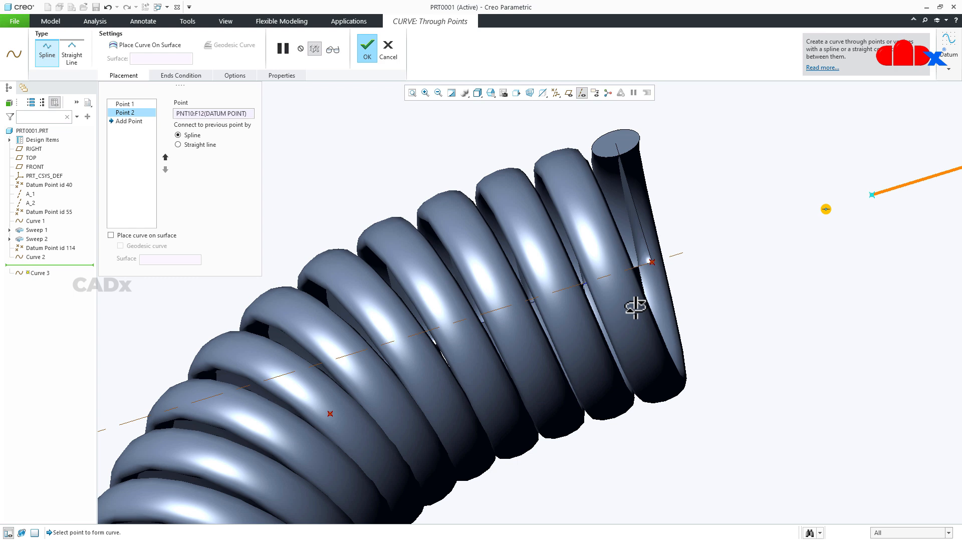
{"action": "left_click", "coordinate": [616, 145]}
Make the second curve's coil-side end tangent to Sweep 1's helical edge at the coil's far end
{"action": "scroll", "coordinate": [623, 255], "scroll_direction": "down", "scroll_amount": 2}
{"action": "middle_click_drag", "start_coordinate": [626, 257], "coordinate": [625, 199]}
{"action": "right_click", "coordinate": [615, 194]}
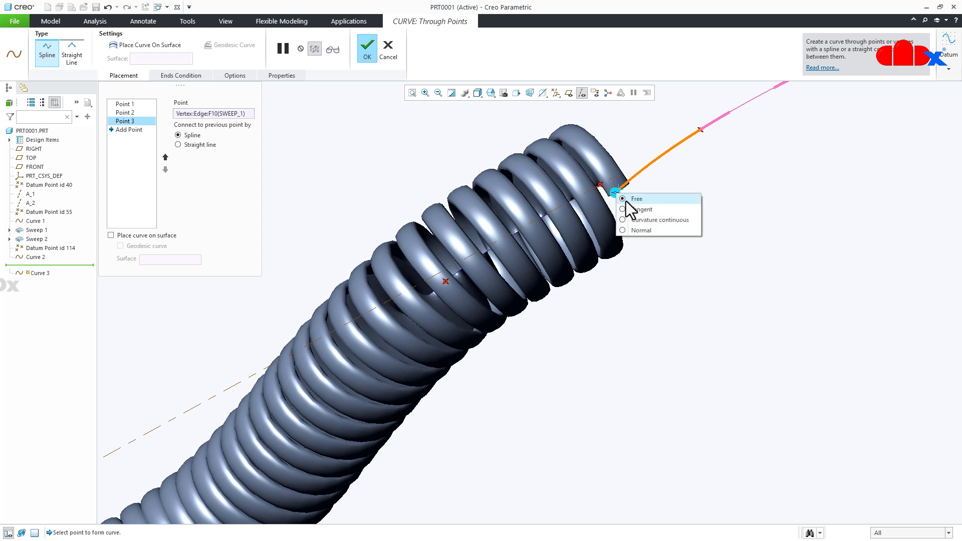
{"action": "left_click", "coordinate": [635, 209]}
{"action": "middle_click_drag", "start_coordinate": [621, 190], "coordinate": [562, 264]}
{"action": "scroll", "coordinate": [561, 263], "scroll_direction": "down", "scroll_amount": 2}
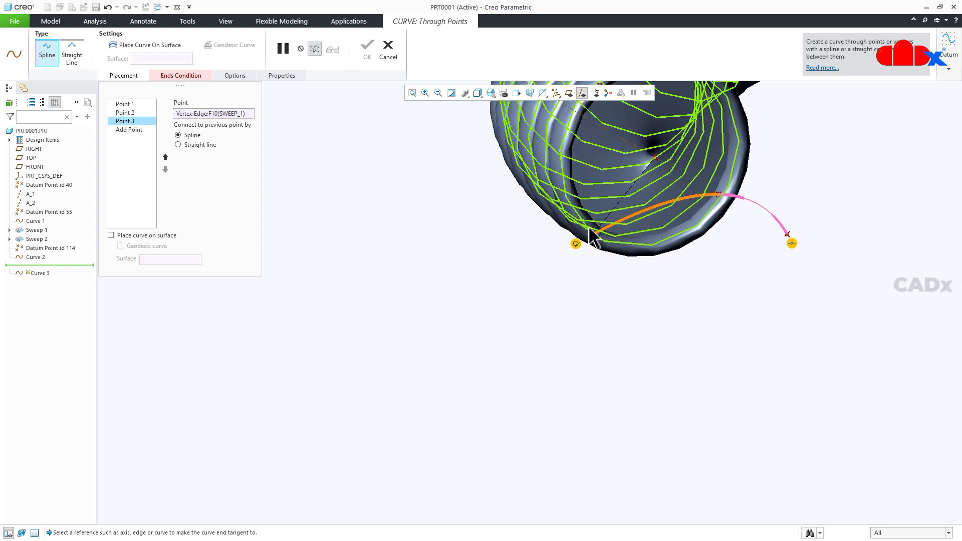
{"action": "middle_click_drag", "start_coordinate": [612, 246], "coordinate": [617, 221]}
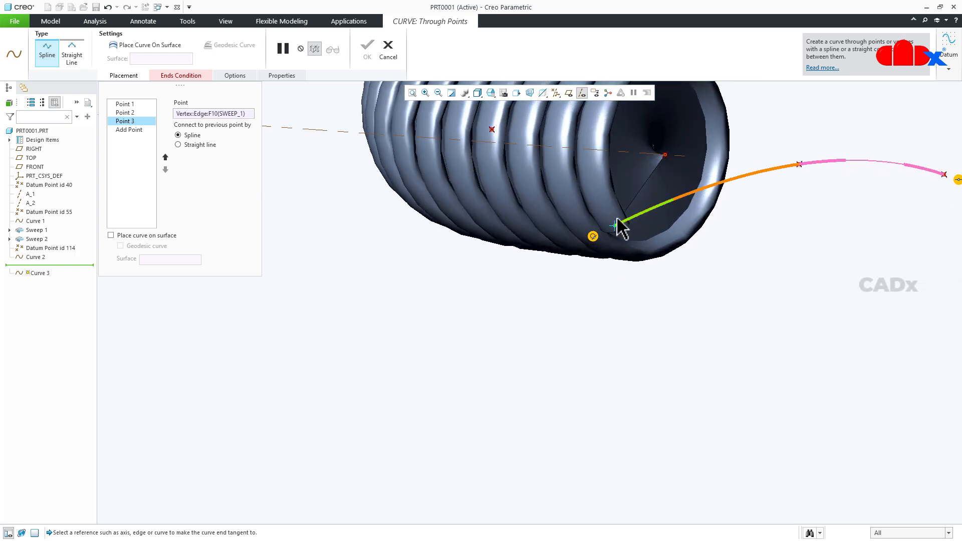
{"action": "left_click", "coordinate": [614, 221]}
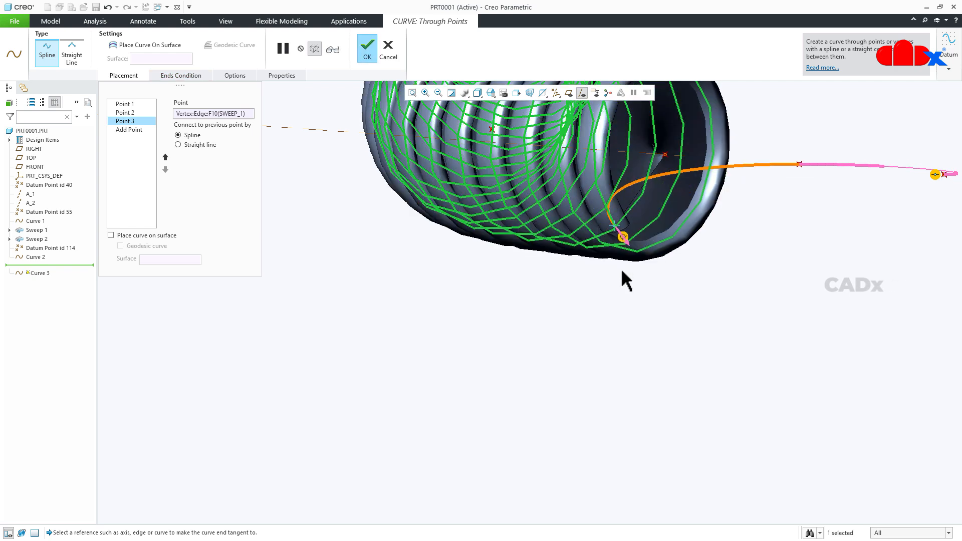
Make the second curve's outer end tangent to axis A_2
{"action": "middle_click_drag", "start_coordinate": [627, 245], "coordinate": [755, 280]}
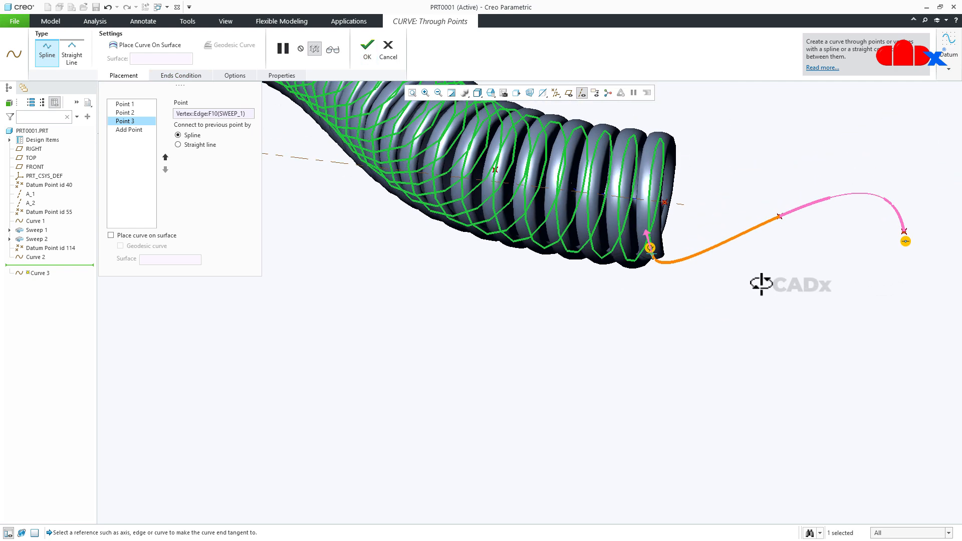
{"action": "right_click", "coordinate": [905, 243]}
{"action": "left_click", "coordinate": [851, 263]}
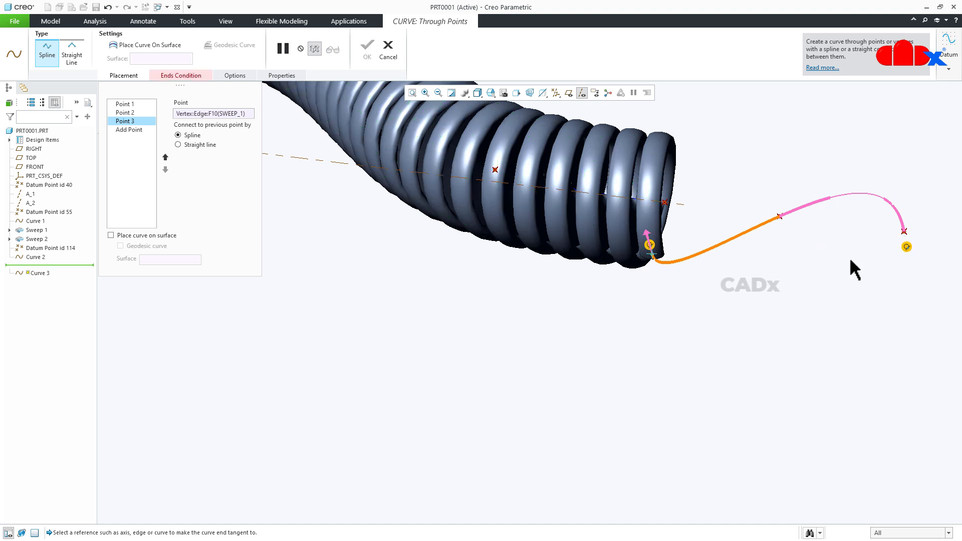
{"action": "left_click", "coordinate": [681, 204]}
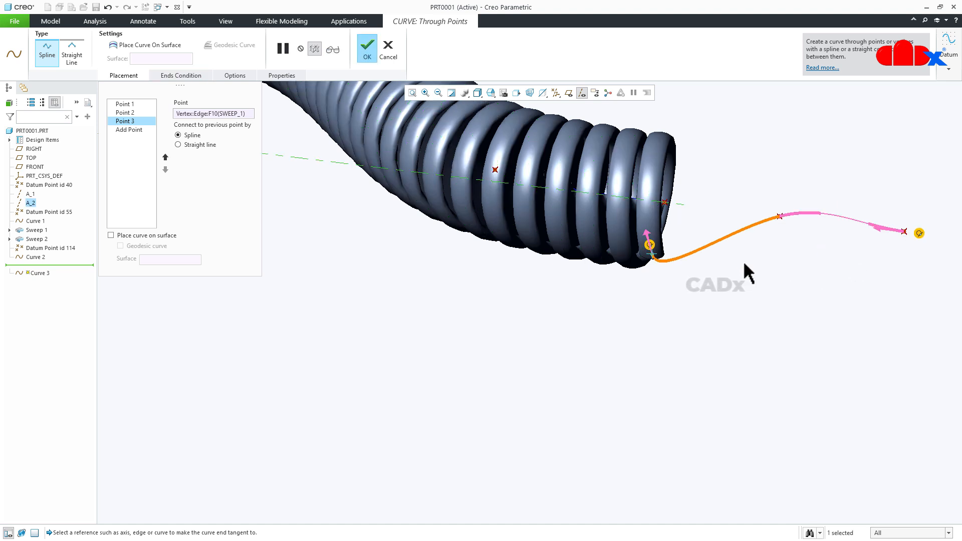
Complete the second lead curve, restore the default orientation, and turn off the display of datum axes and points
{"action": "left_click", "coordinate": [370, 49]}
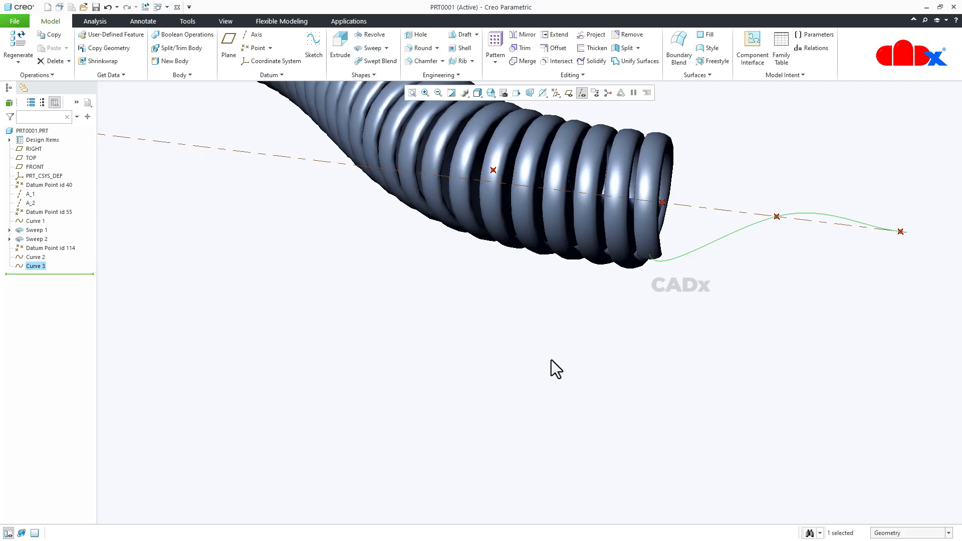
{"action": "key", "text": "ctrl+d"}
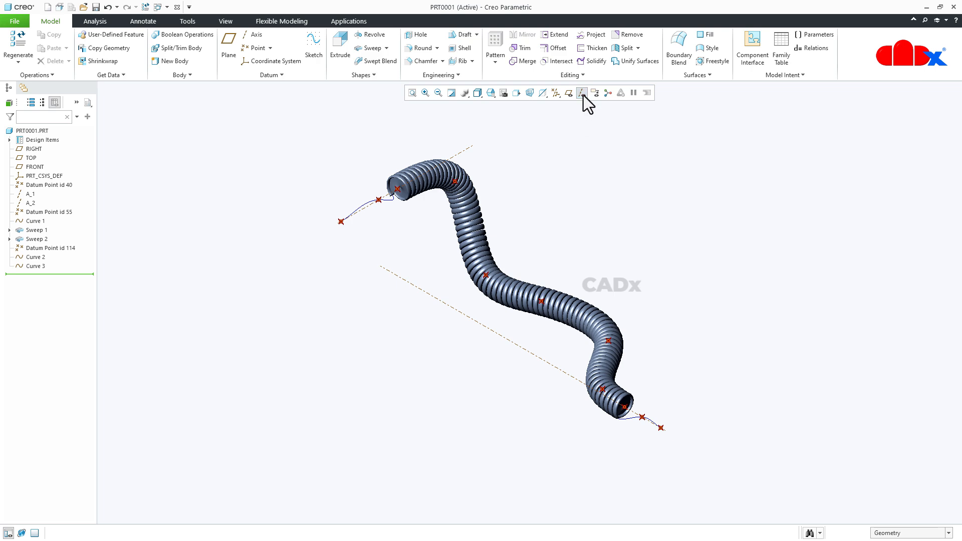
{"action": "left_click", "coordinate": [554, 93]}
{"action": "left_click", "coordinate": [555, 93]}
{"action": "left_click", "coordinate": [556, 126]}
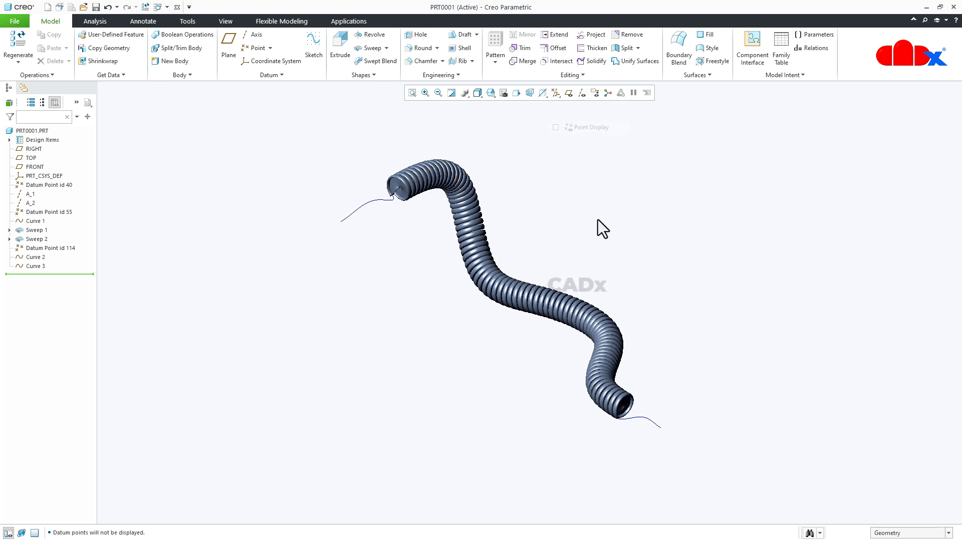
Start a solid sweep along Curve 2, the lead curve at the coil's first end, and open its section sketch
{"action": "scroll", "coordinate": [378, 191], "scroll_direction": "down", "scroll_amount": 5}
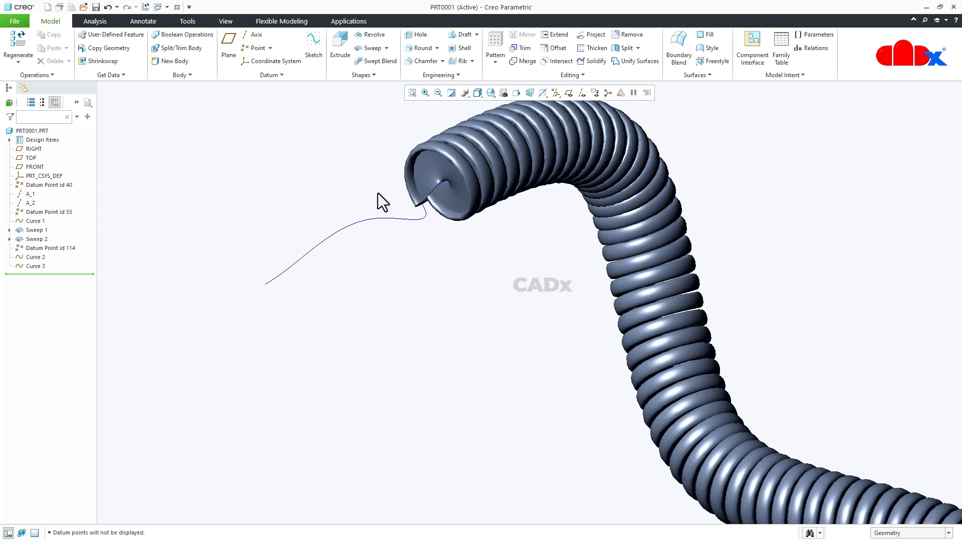
{"action": "left_click", "coordinate": [375, 50]}
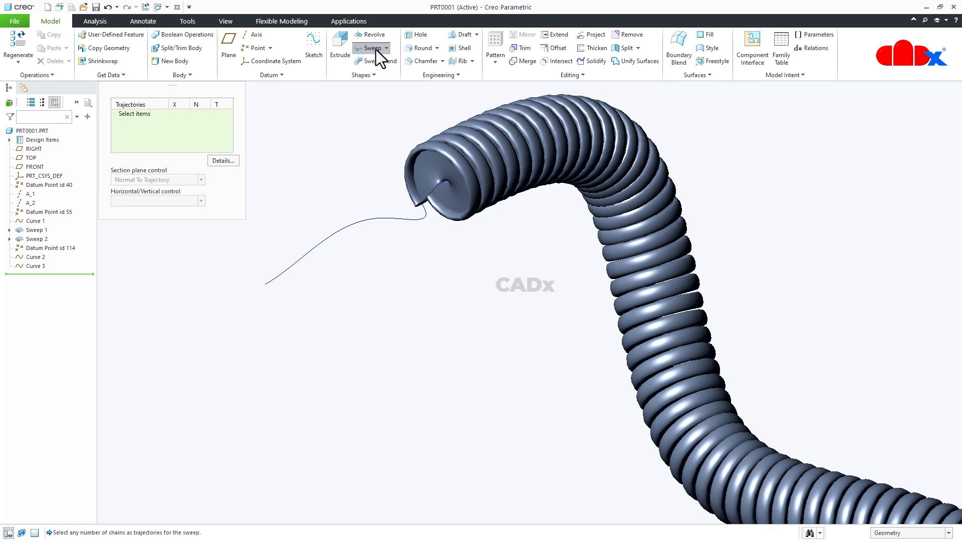
{"action": "left_click", "coordinate": [309, 253]}
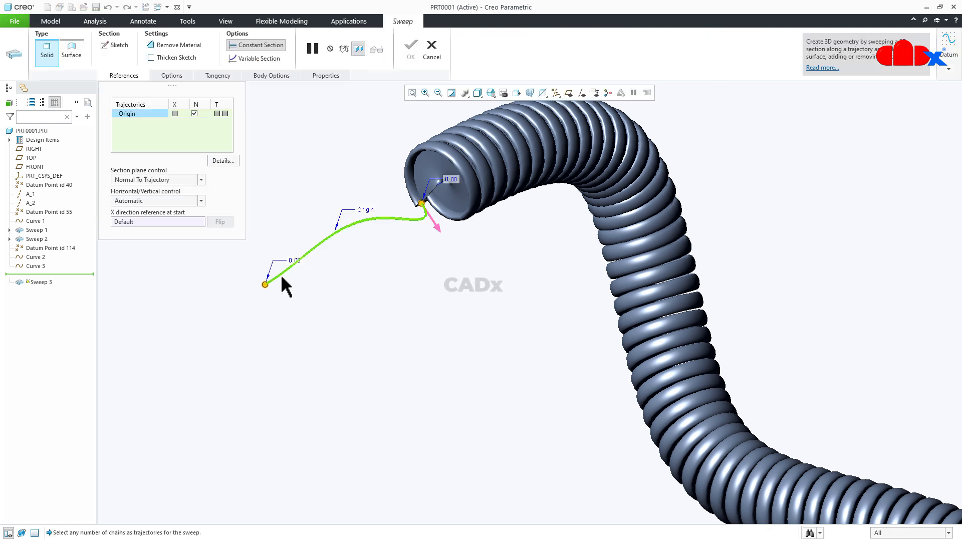
{"action": "left_click", "coordinate": [119, 45]}
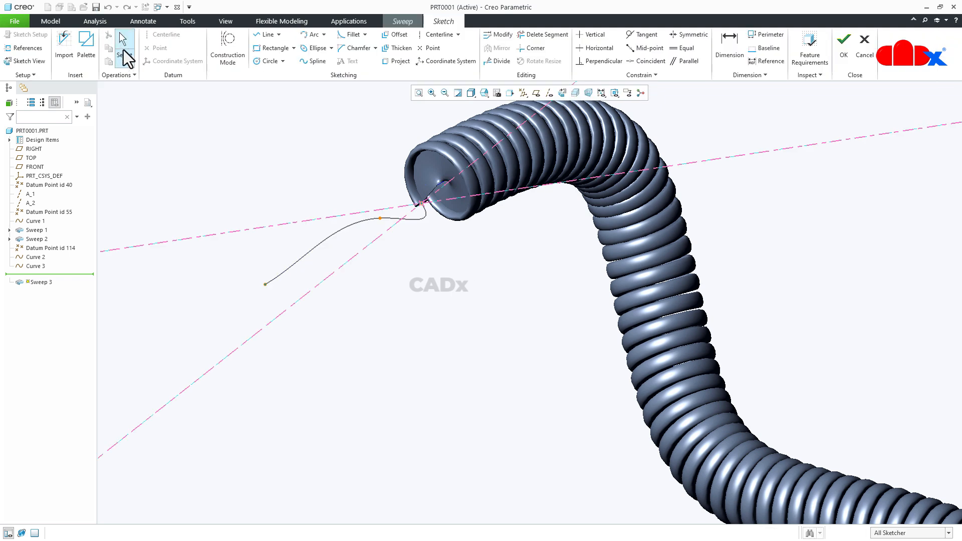
Project the full edge loop of the wire's end face as the section and complete the first lead sweep
{"action": "left_click", "coordinate": [401, 60]}
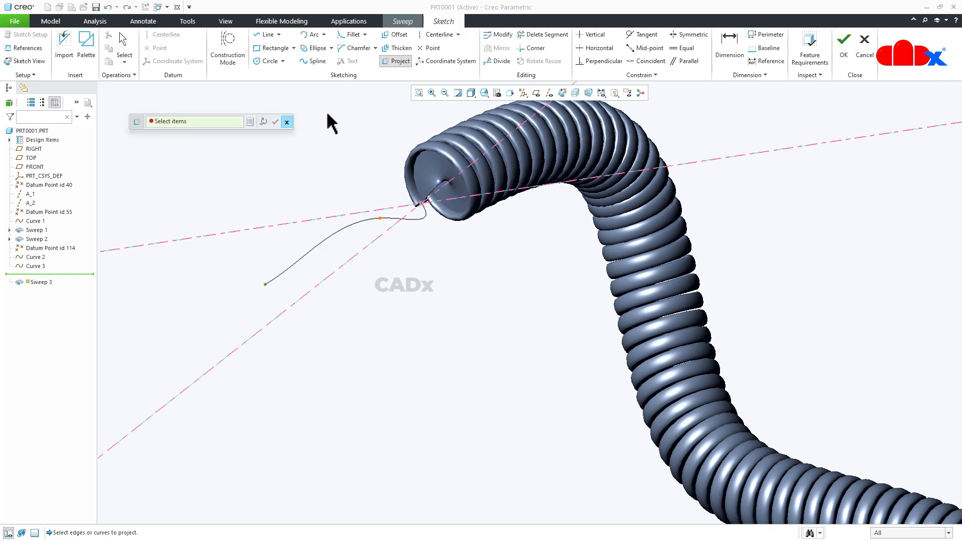
{"action": "scroll", "coordinate": [378, 203], "scroll_direction": "up", "scroll_amount": 8}
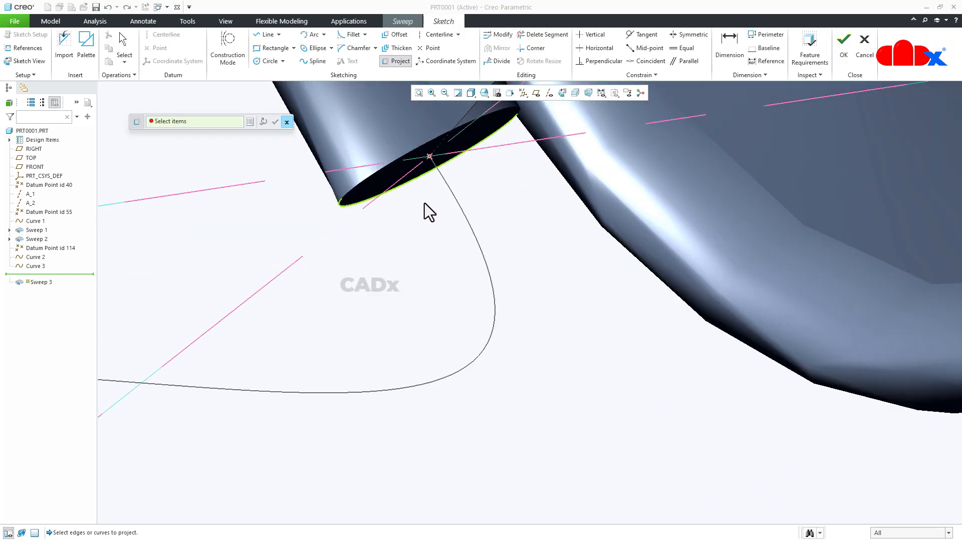
{"action": "middle_click_drag", "start_coordinate": [591, 311], "coordinate": [573, 297]}
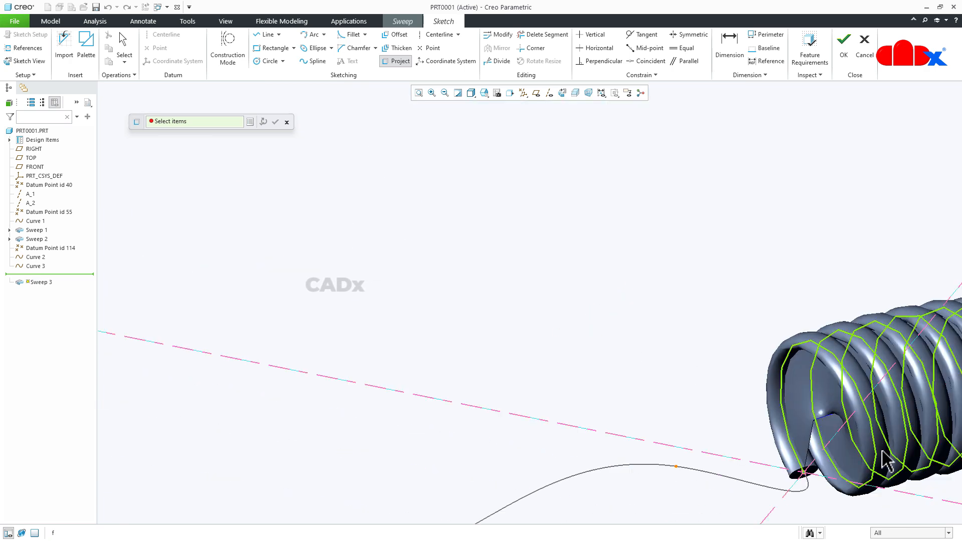
{"action": "middle_click_drag", "start_coordinate": [837, 488], "coordinate": [656, 390]}
{"action": "scroll", "coordinate": [657, 390], "scroll_direction": "up", "scroll_amount": 6}
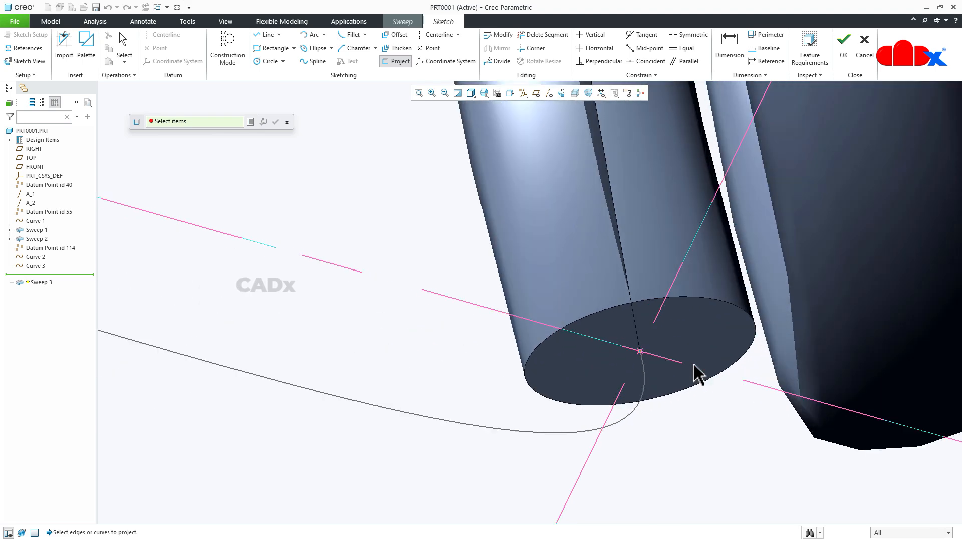
{"action": "left_click", "coordinate": [701, 332]}
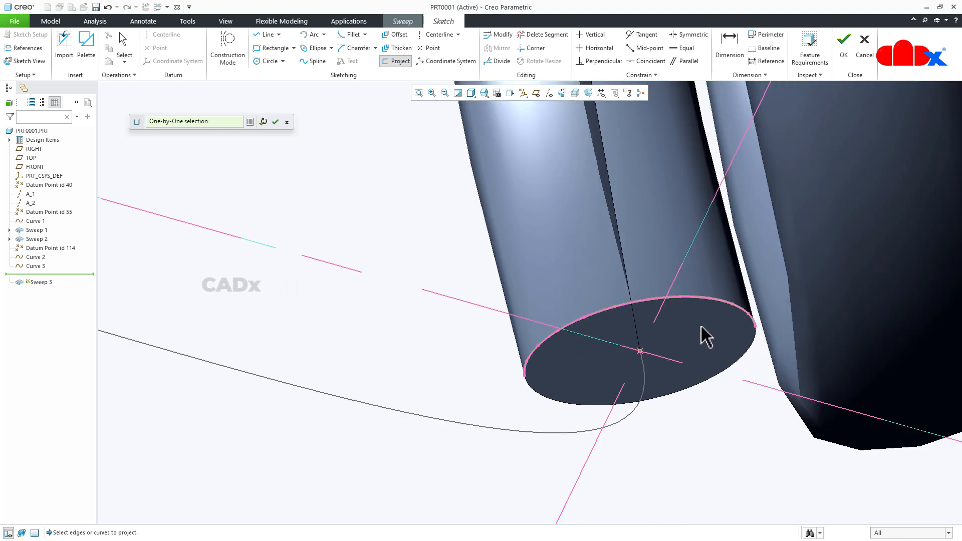
{"action": "left_click", "coordinate": [710, 355]}
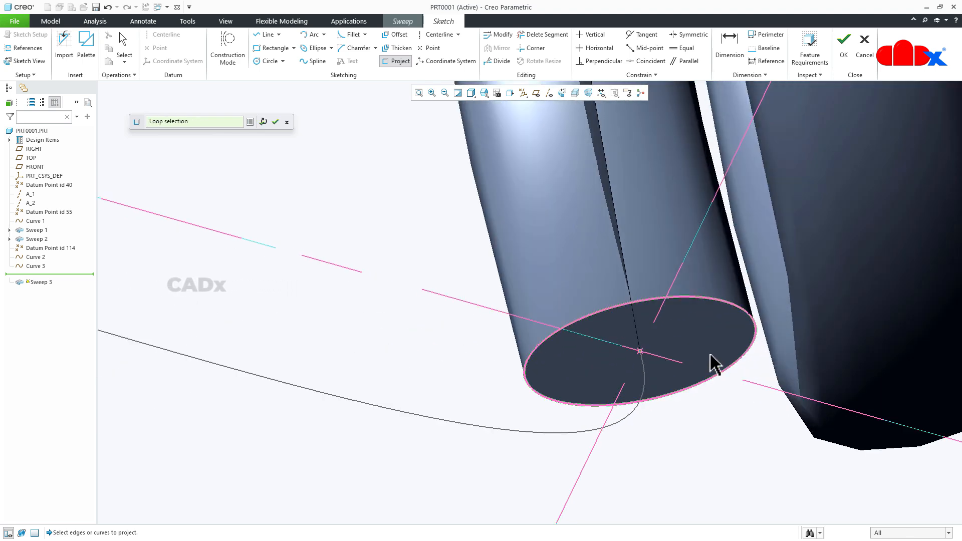
{"action": "left_click", "coordinate": [273, 122]}
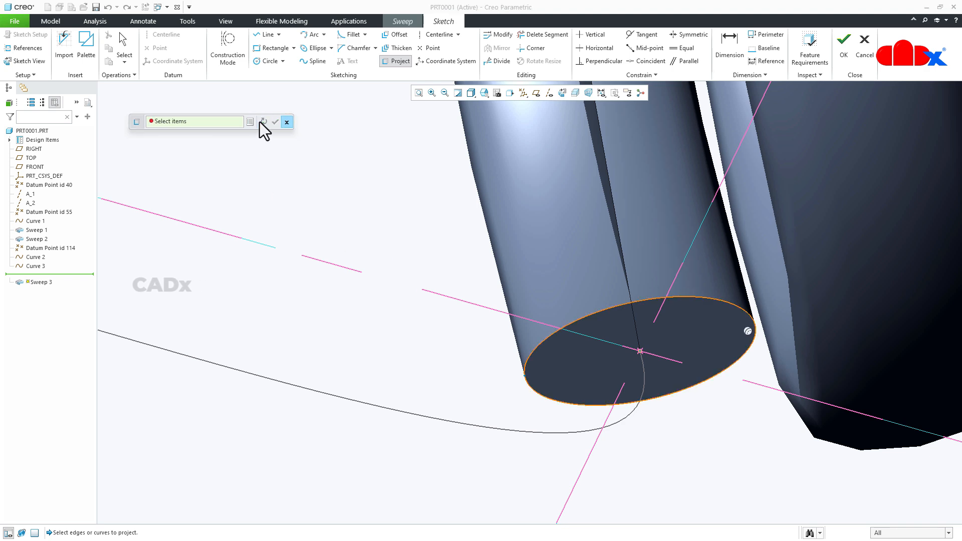
{"action": "left_click", "coordinate": [837, 46]}
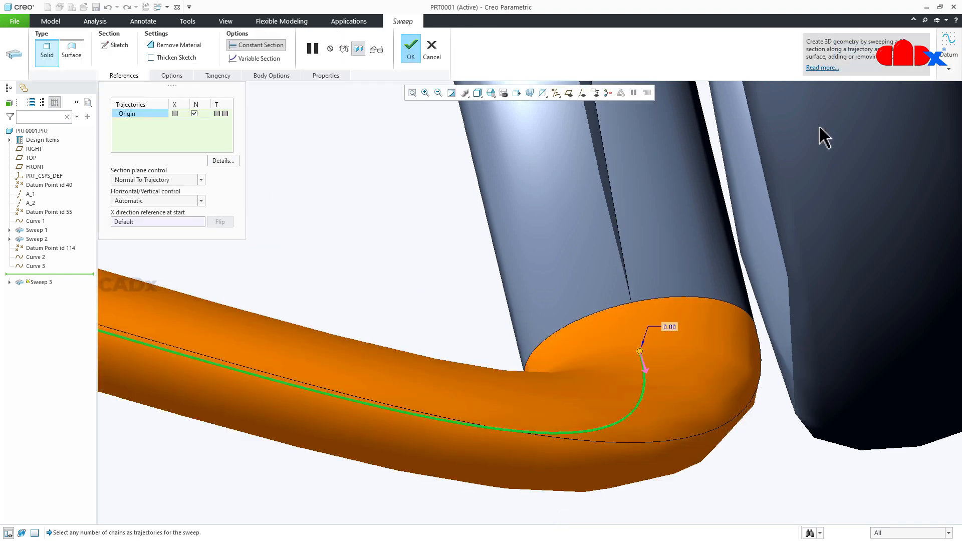
{"action": "left_click", "coordinate": [410, 47]}
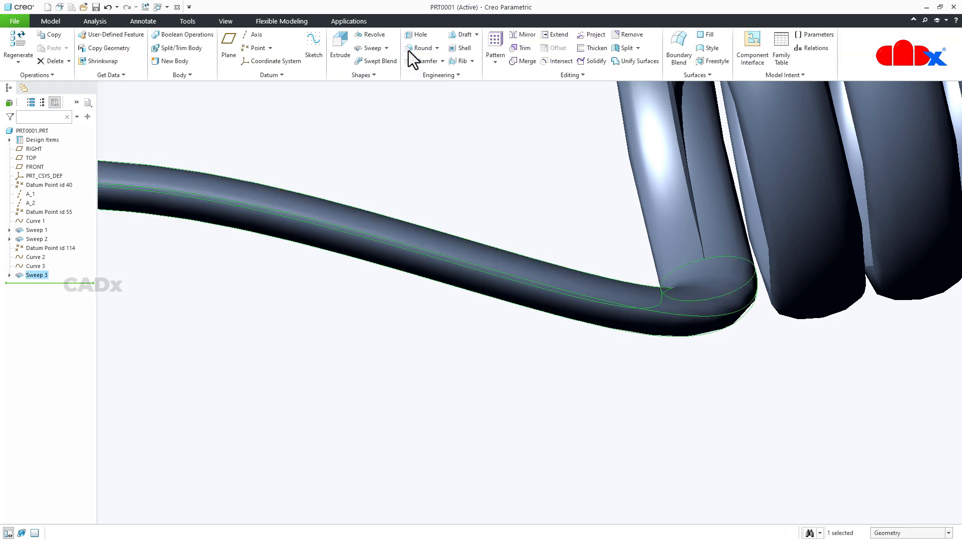
Start a solid sweep along Curve 3 with its start point at the coil end, and open its section sketch
{"action": "scroll", "coordinate": [488, 363], "scroll_direction": "down", "scroll_amount": 2}
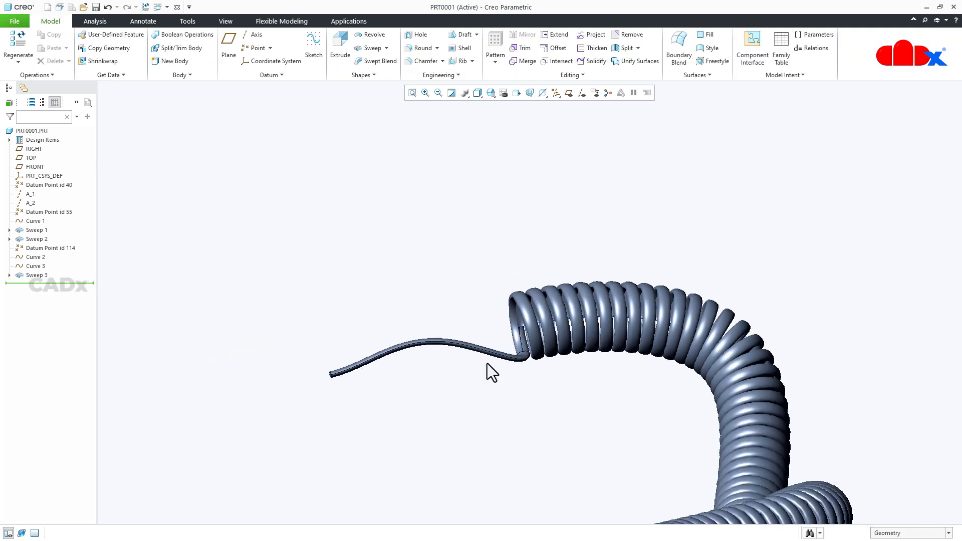
{"action": "left_click", "coordinate": [374, 48]}
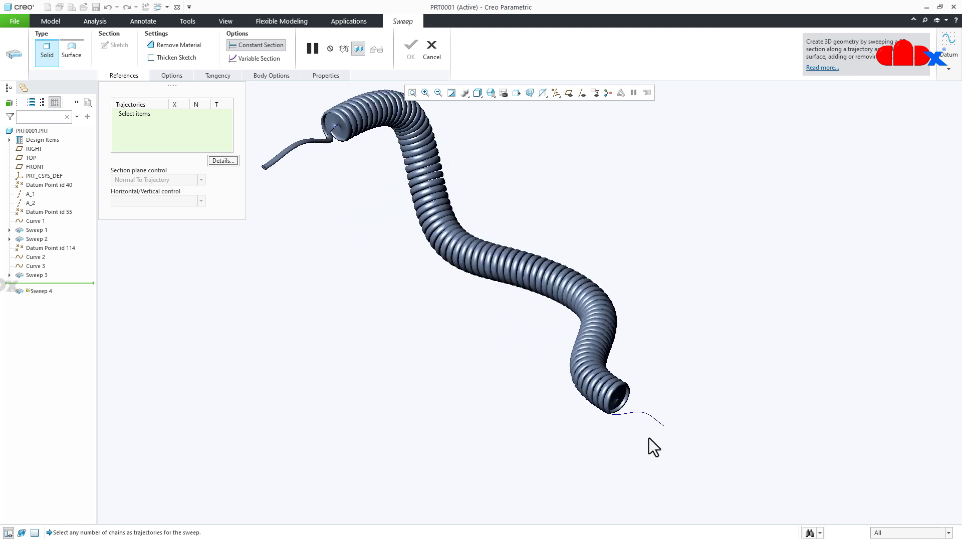
{"action": "scroll", "coordinate": [629, 418], "scroll_direction": "up", "scroll_amount": 5}
{"action": "left_click", "coordinate": [528, 365]}
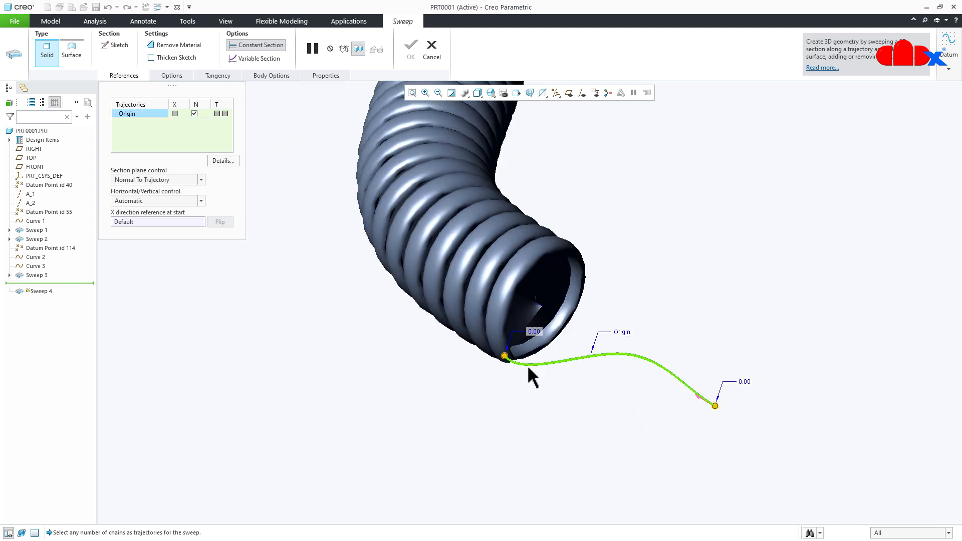
{"action": "left_click", "coordinate": [703, 402]}
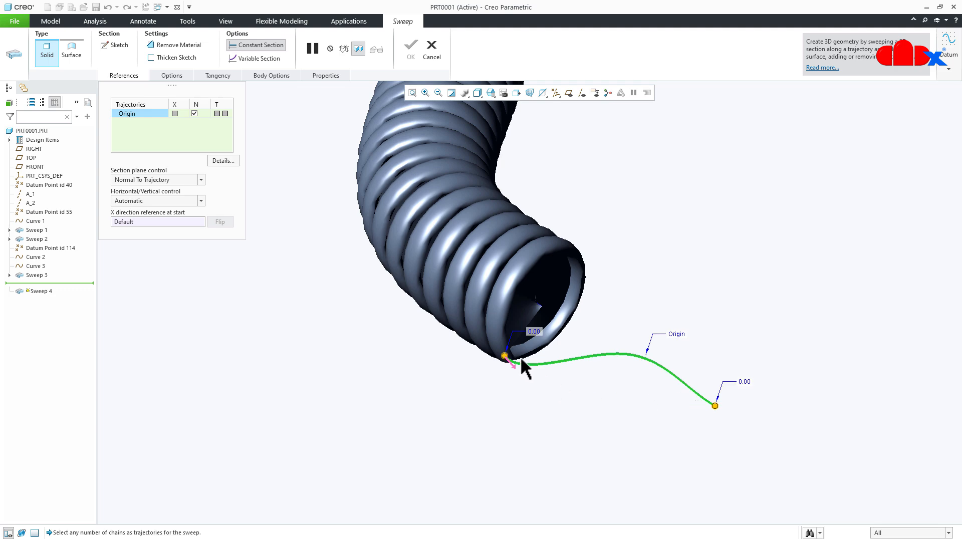
{"action": "middle_click_drag", "start_coordinate": [520, 356], "coordinate": [426, 375]}
{"action": "scroll", "coordinate": [519, 358], "scroll_direction": "up", "scroll_amount": 8}
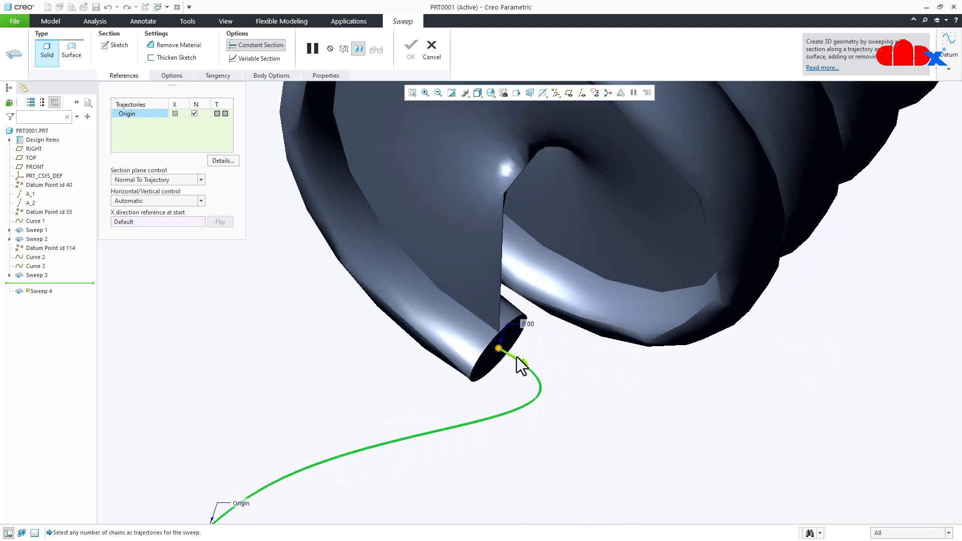
{"action": "middle_click_drag", "start_coordinate": [500, 360], "coordinate": [489, 362]}
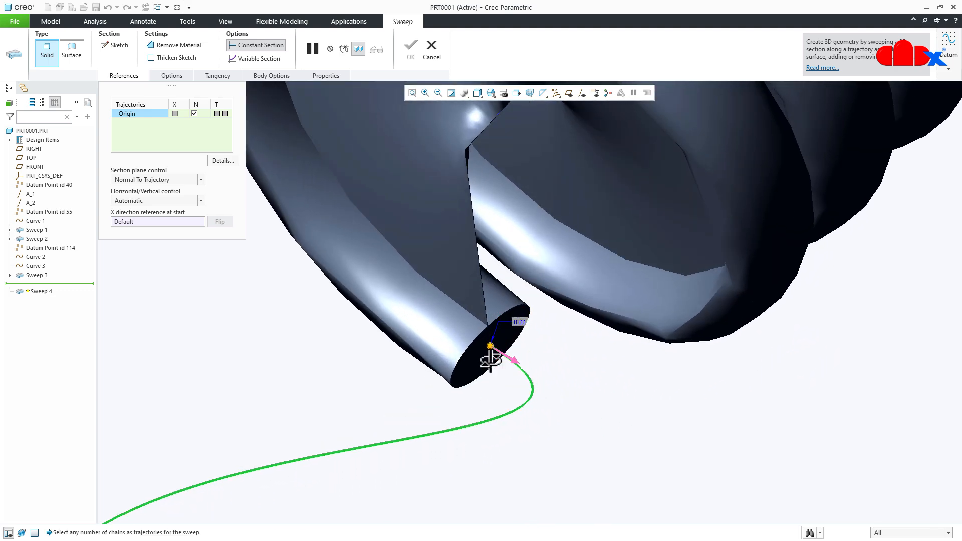
{"action": "right_click", "coordinate": [594, 390]}
{"action": "left_click", "coordinate": [601, 361]}
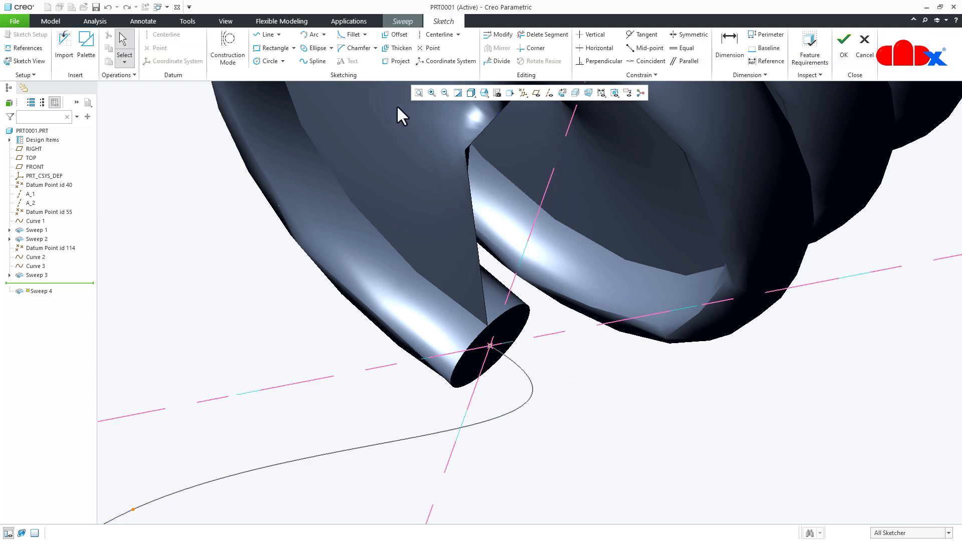
Project the elliptical edge loop of the wire's far end face as the section and complete the second lead sweep
{"action": "left_click", "coordinate": [395, 61]}
{"action": "scroll", "coordinate": [462, 333], "scroll_direction": "up", "scroll_amount": 2}
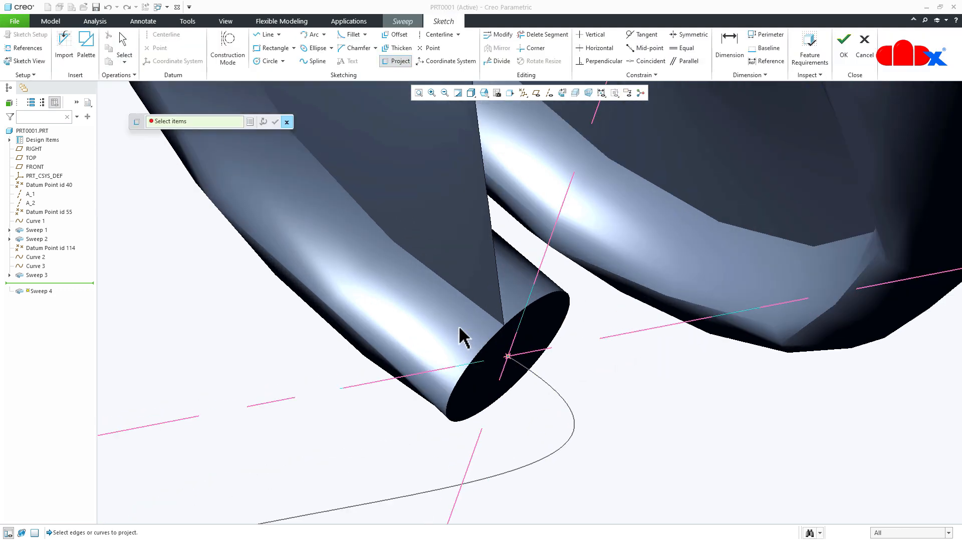
{"action": "left_click", "coordinate": [489, 345]}
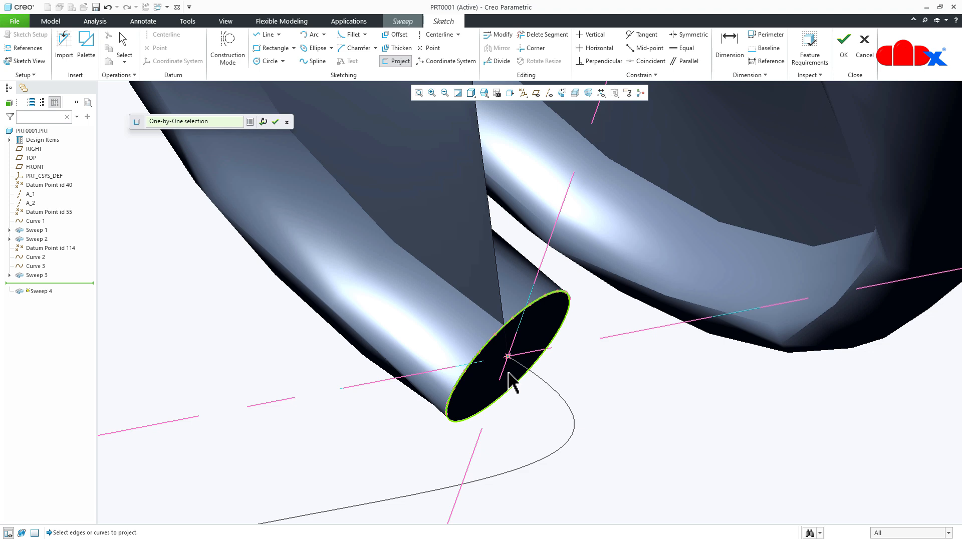
{"action": "left_click", "coordinate": [262, 122]}
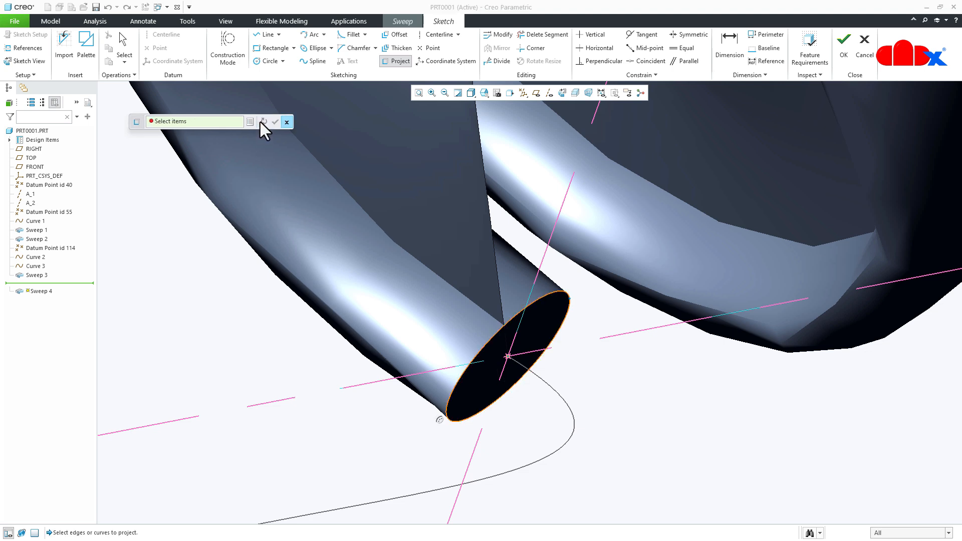
{"action": "left_click", "coordinate": [844, 45]}
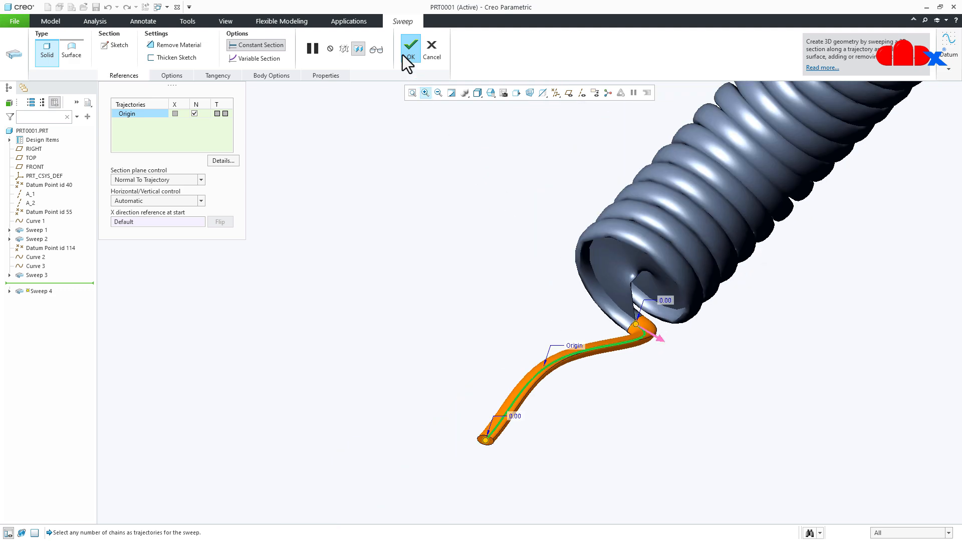
{"action": "left_click", "coordinate": [403, 54]}
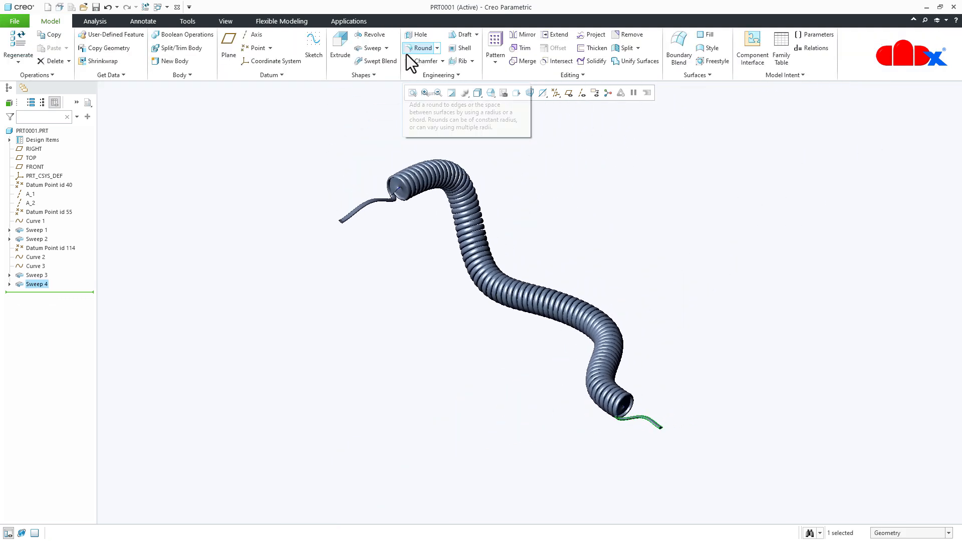
Hide Sweep 1, the helical construction surface inside the coil
{"action": "left_click", "coordinate": [37, 230]}
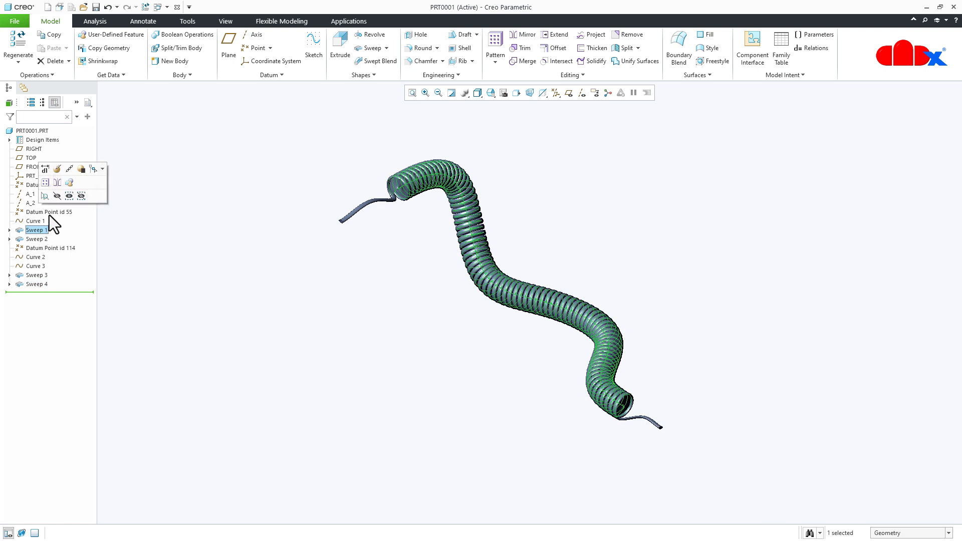
{"action": "left_click", "coordinate": [57, 194]}
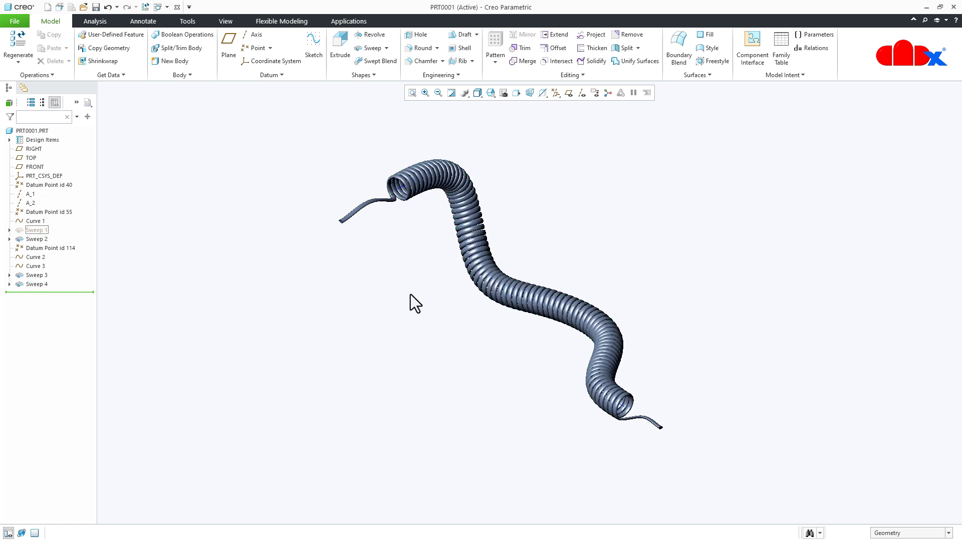
{"action": "scroll", "coordinate": [440, 228], "scroll_direction": "up", "scroll_amount": 2}
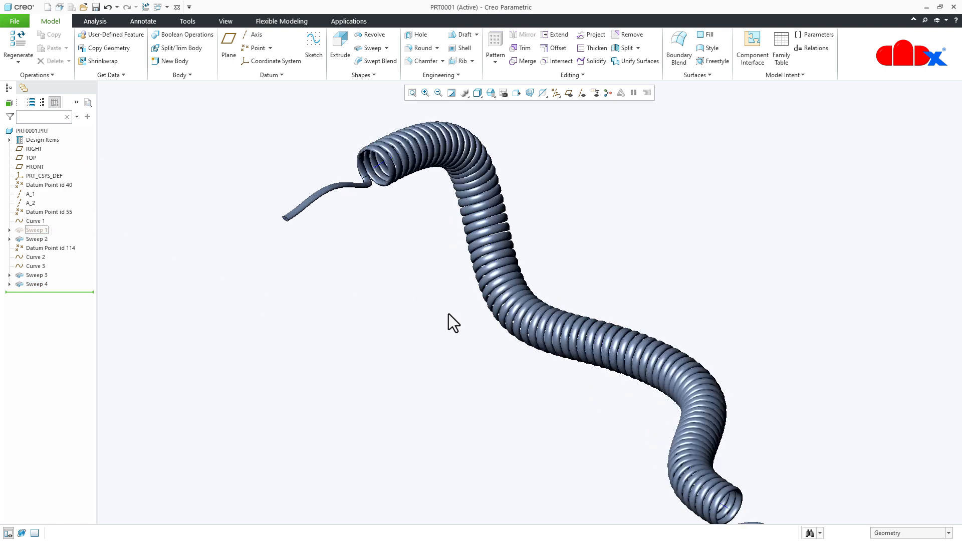
{"action": "middle_click_drag", "start_coordinate": [445, 314], "coordinate": [398, 291], "text": "shift"}
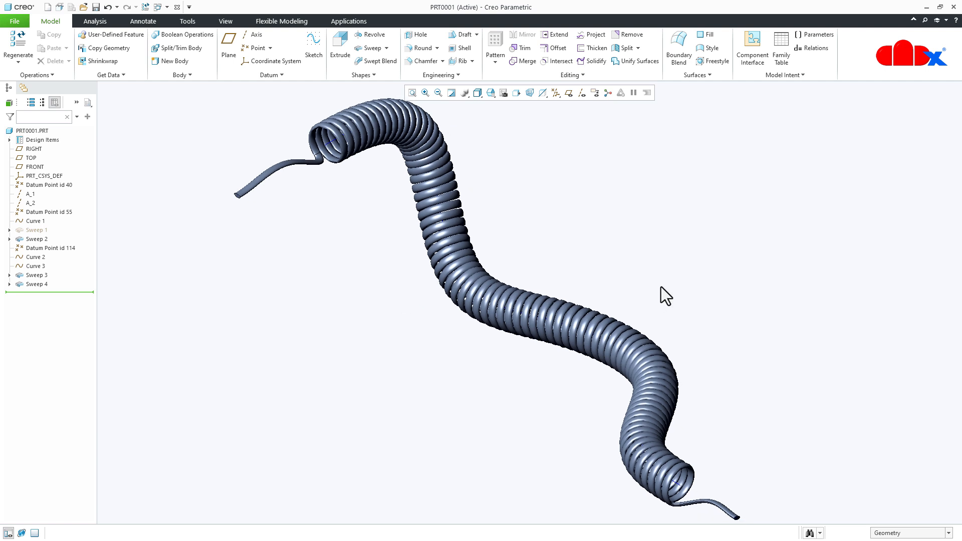